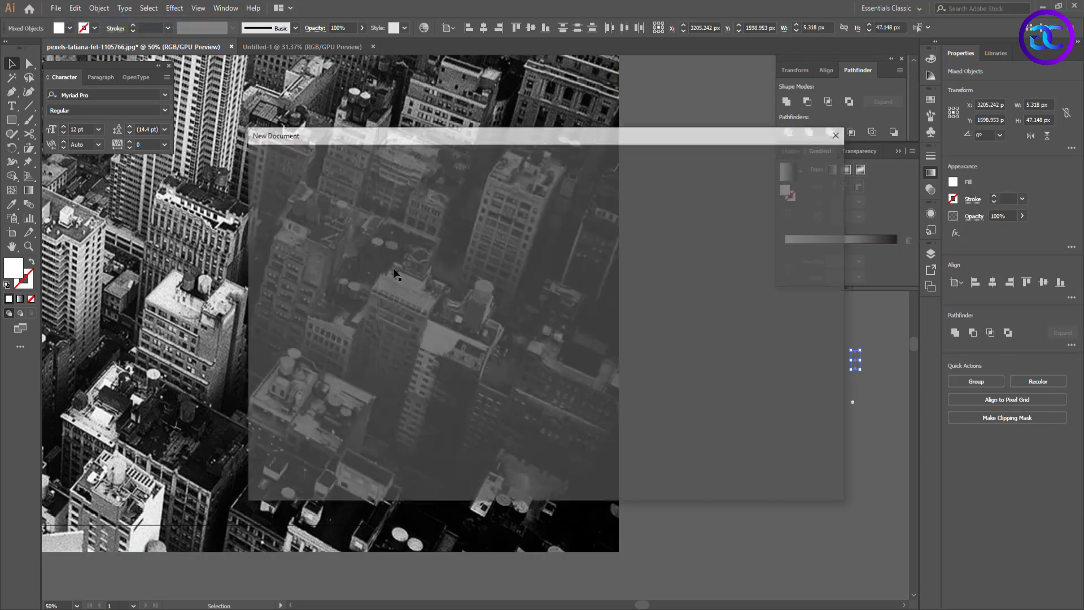
- Create a new document 3.5 × 2 in with two artboards and a 0.125 in bleed
{"action": "key", "text": "Tab"}
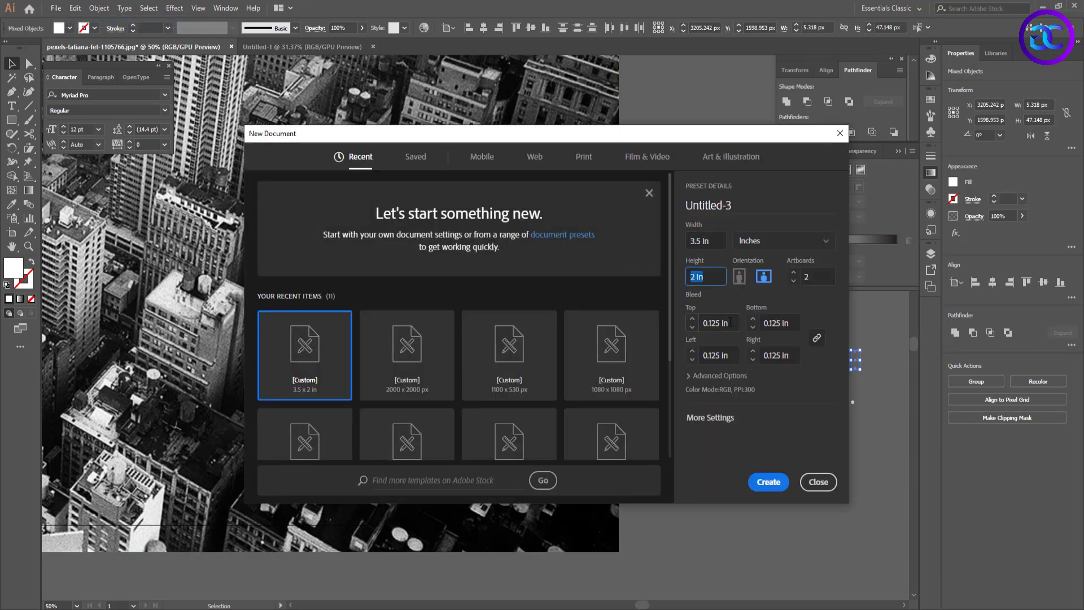
{"action": "key", "text": "Tab"}
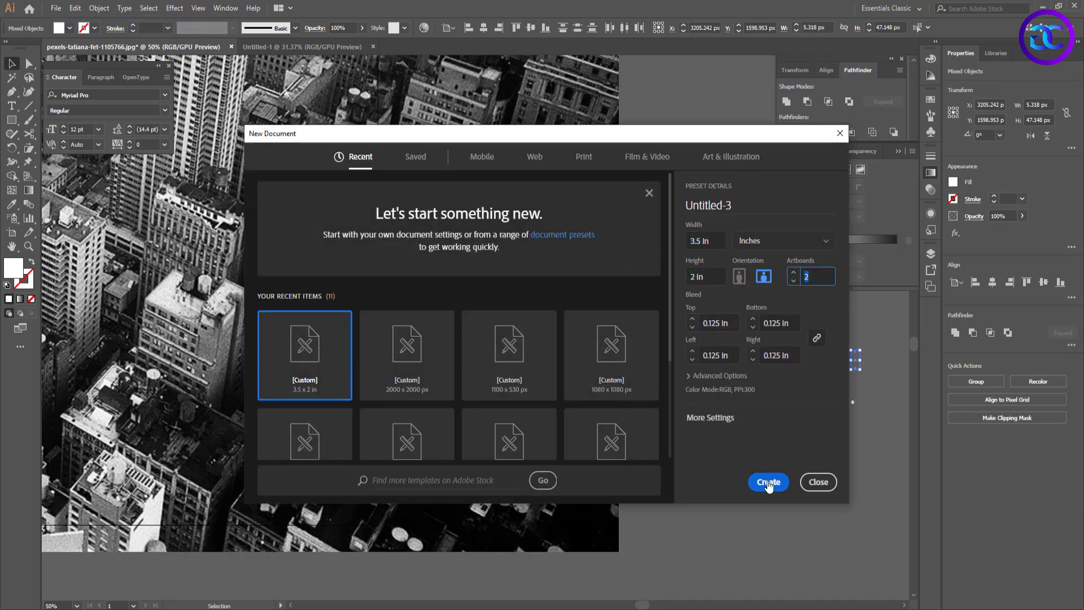
{"action": "left_click", "coordinate": [769, 482]}
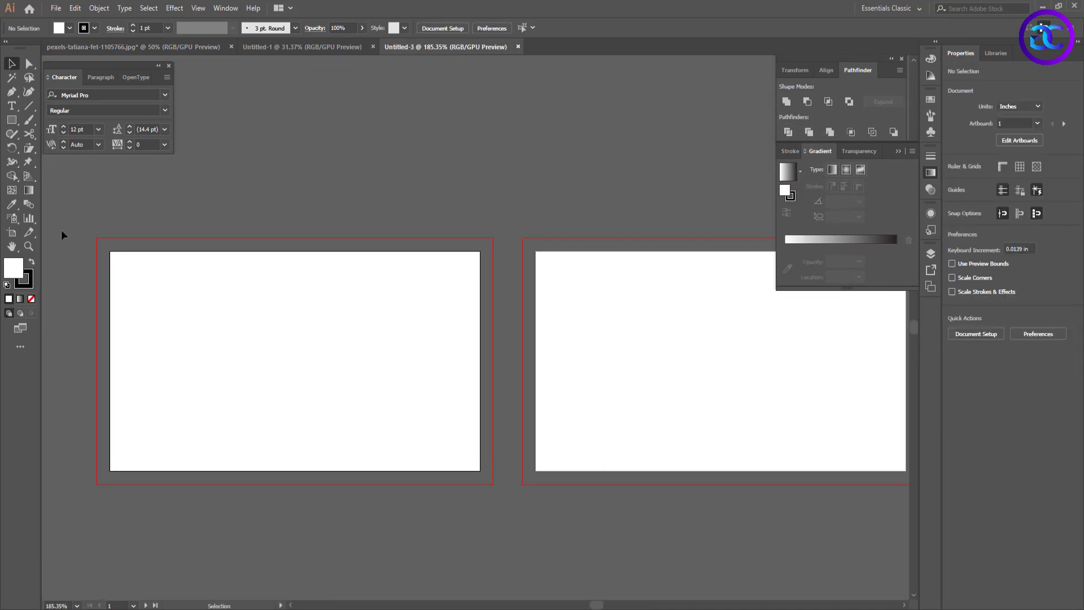
- Draw a white 3.5 × 2 in rectangle covering the first artboard and remove its stroke
{"action": "left_click_drag", "start_coordinate": [111, 251], "coordinate": [459, 460]}
{"action": "left_click", "coordinate": [94, 28]}
{"action": "left_click", "coordinate": [6, 42]}
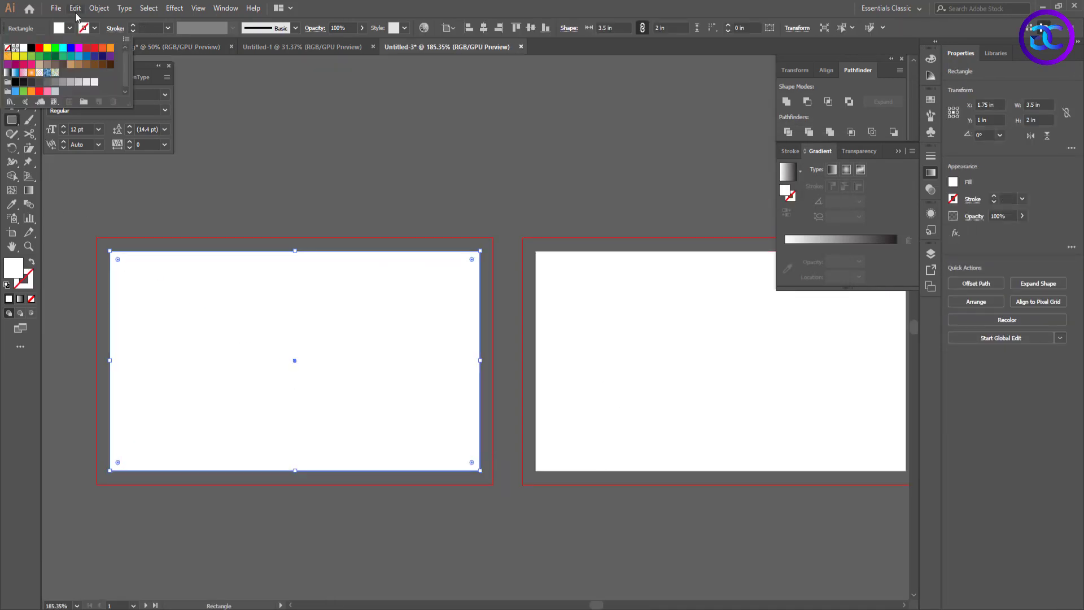
- Offset the first artboard's rectangle by -0.125 in and turn the inset path into a guide
{"action": "left_click", "coordinate": [97, 13]}
{"action": "left_click", "coordinate": [99, 8]}
{"action": "mouse_move", "coordinate": [126, 277]}
{"action": "left_click", "coordinate": [308, 318]}
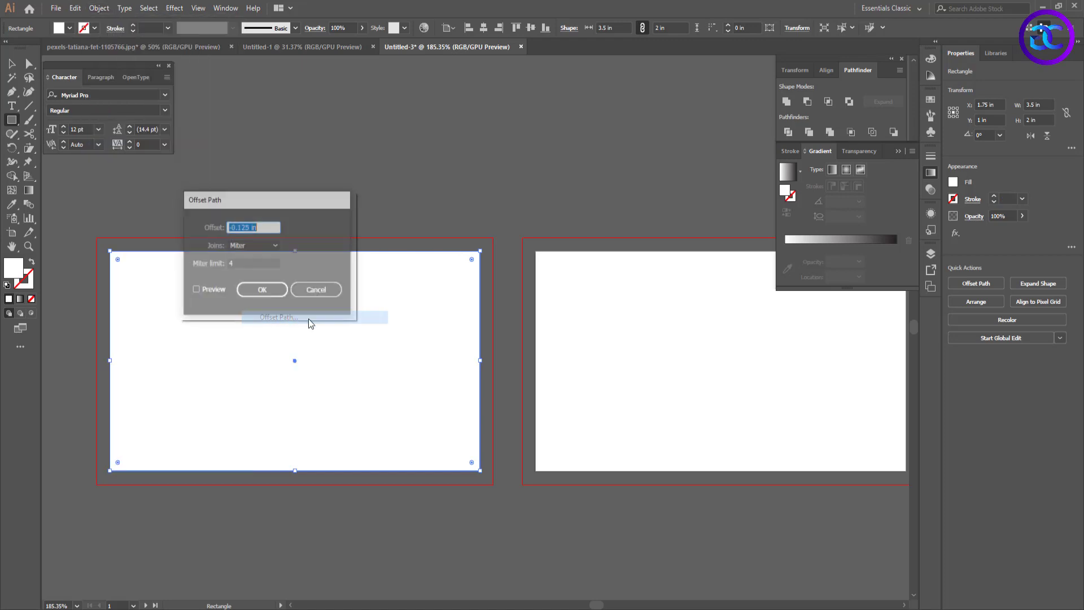
{"action": "left_click", "coordinate": [196, 290]}
{"action": "double_click", "coordinate": [268, 227]}
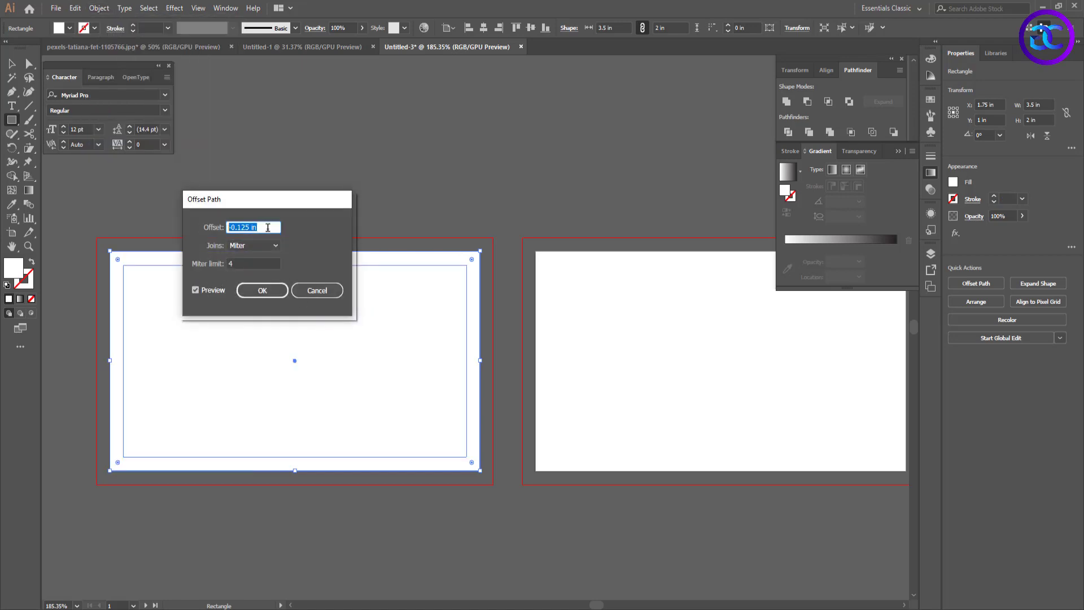
{"action": "left_click", "coordinate": [261, 290]}
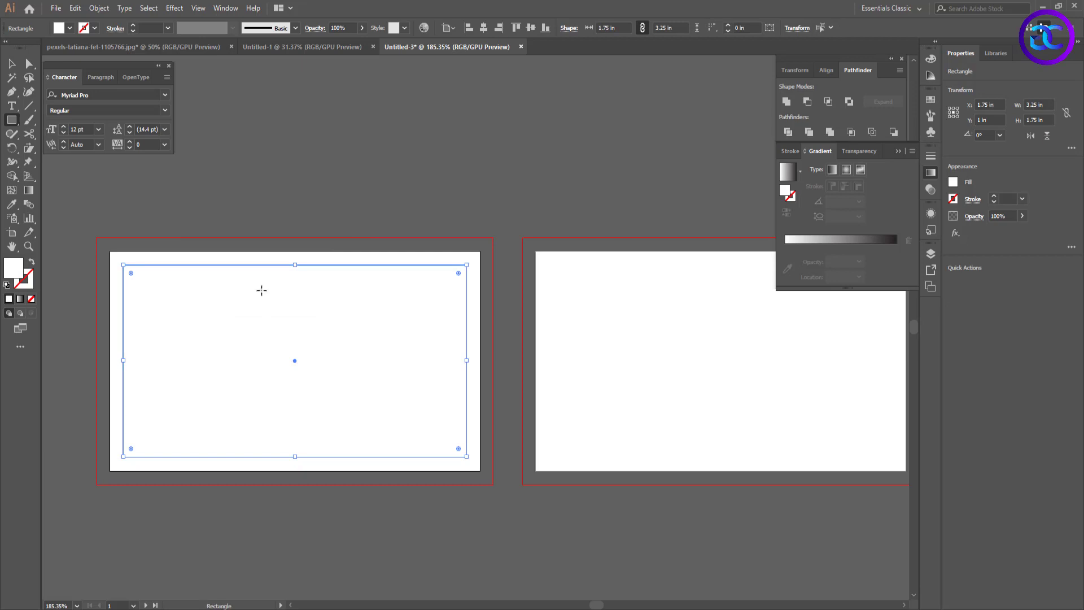
{"action": "key", "text": "ctrl+shift+a"}
{"action": "key", "text": "v"}
- Enlarge the first artboard's white rectangle to the bleed edges, 3.75 × 2.25 in
{"action": "left_click", "coordinate": [122, 257]}
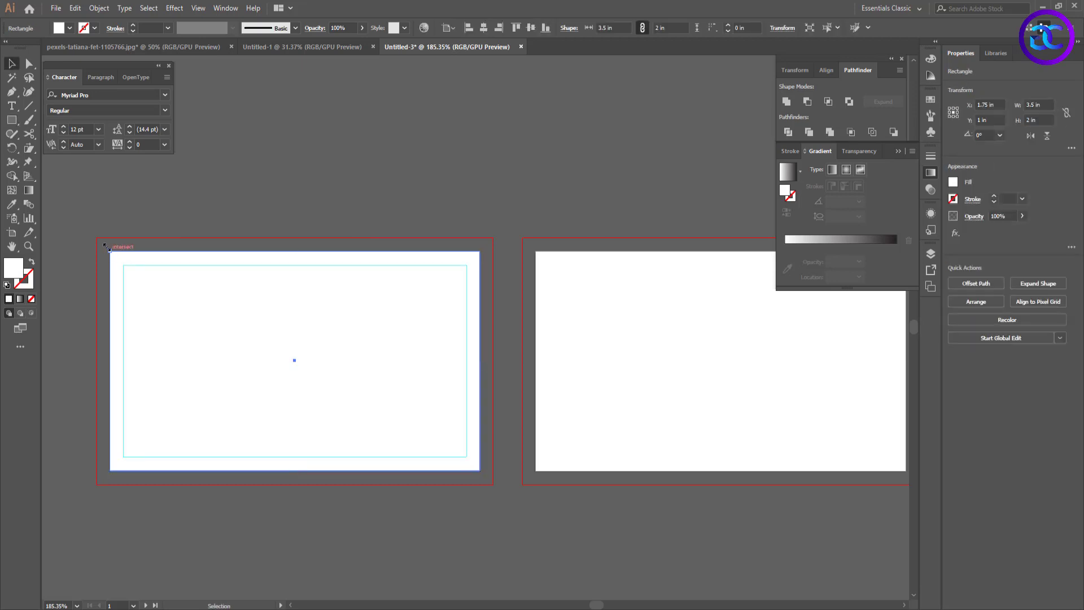
{"action": "left_click_drag", "start_coordinate": [108, 249], "coordinate": [97, 237]}
{"action": "left_click_drag", "start_coordinate": [481, 472], "coordinate": [493, 485]}
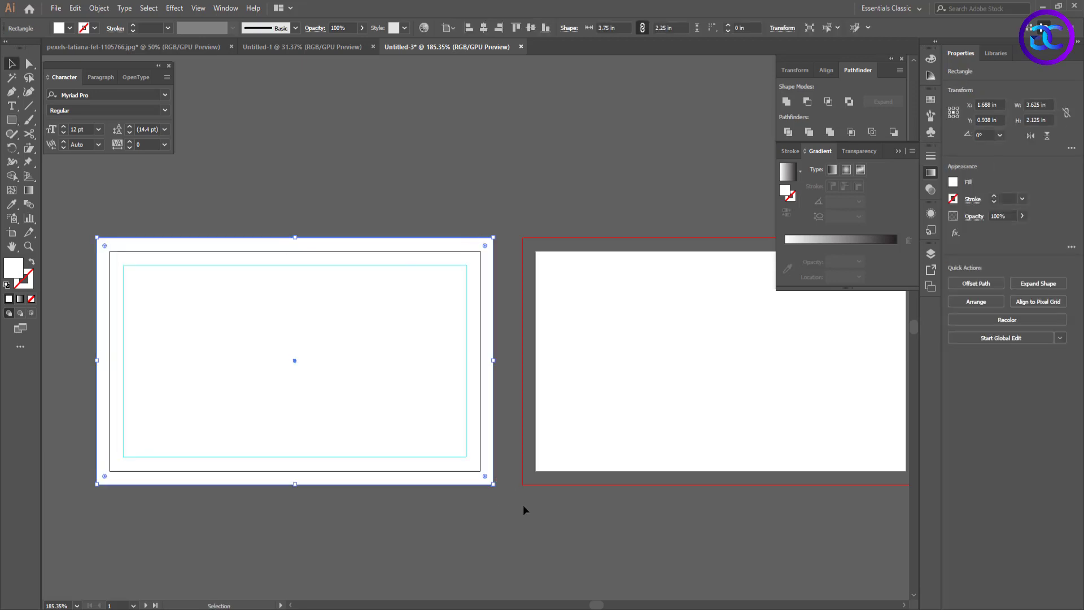
{"action": "left_click", "coordinate": [523, 505]}
- Draw a white 3.5 × 2 in rectangle covering the second artboard
{"action": "left_click_drag", "start_coordinate": [232, 206], "coordinate": [135, 188]}
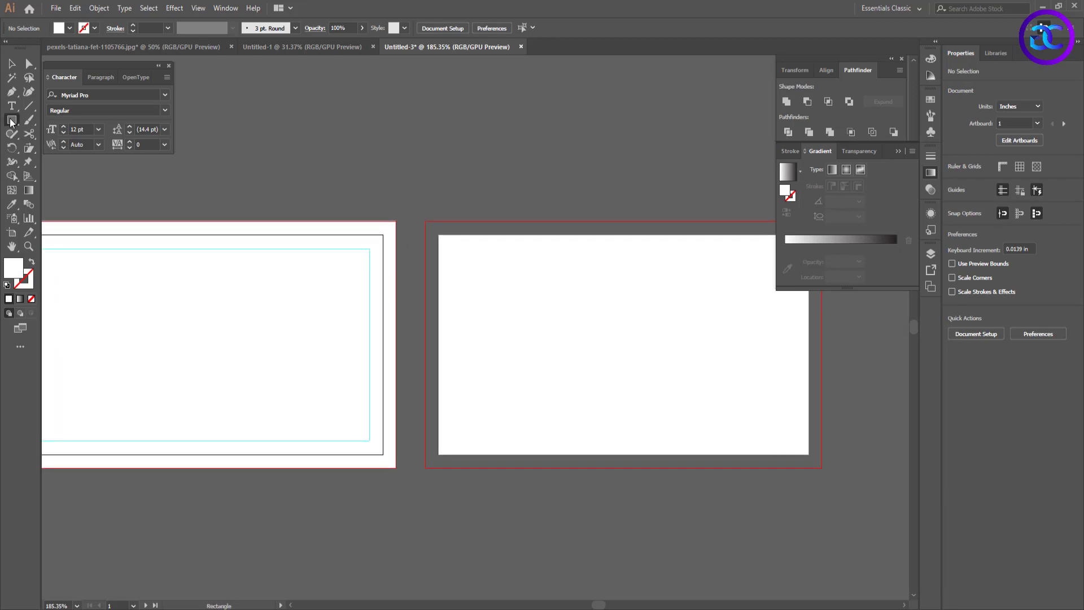
{"action": "key", "text": "m"}
{"action": "left_click_drag", "start_coordinate": [438, 235], "coordinate": [809, 454]}
- Offset the second artboard's rectangle by -0.125 in and convert the inset path into a guide
{"action": "left_click", "coordinate": [98, 8]}
{"action": "mouse_move", "coordinate": [170, 274]}
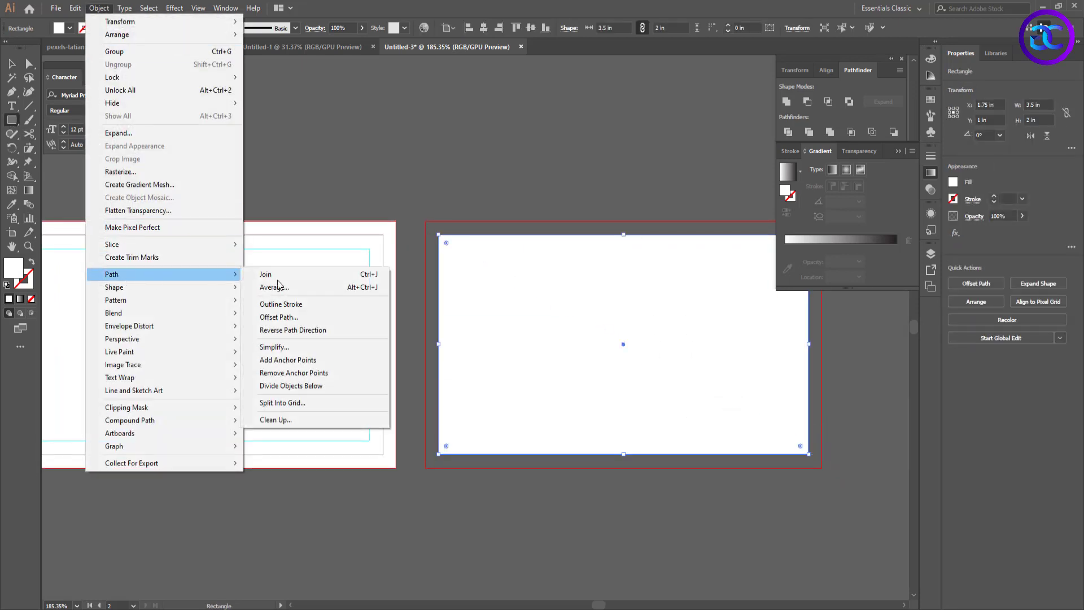
{"action": "left_click", "coordinate": [271, 317]}
{"action": "left_click", "coordinate": [270, 293]}
{"action": "key", "text": "ctrl+5"}
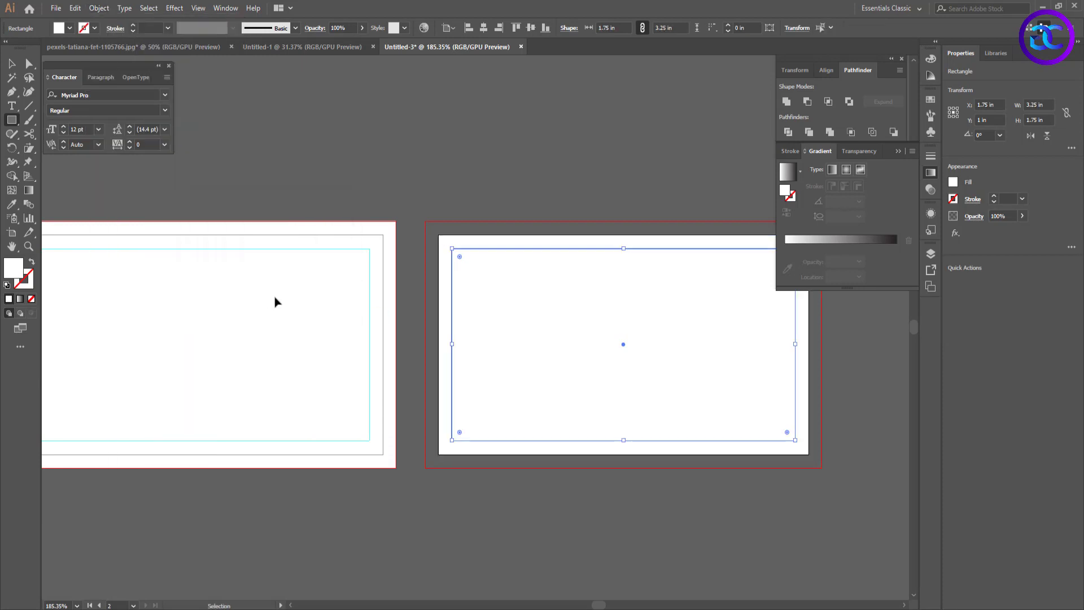
{"action": "key", "text": "ctrl+2"}
{"action": "key", "text": "v"}
- Extend the second artboard's white rectangle to the bleed edges, 3.75 × 2.25 in
{"action": "left_click", "coordinate": [523, 319]}
{"action": "left_click_drag", "start_coordinate": [440, 235], "coordinate": [426, 222]}
{"action": "left_click_drag", "start_coordinate": [809, 454], "coordinate": [822, 468]}
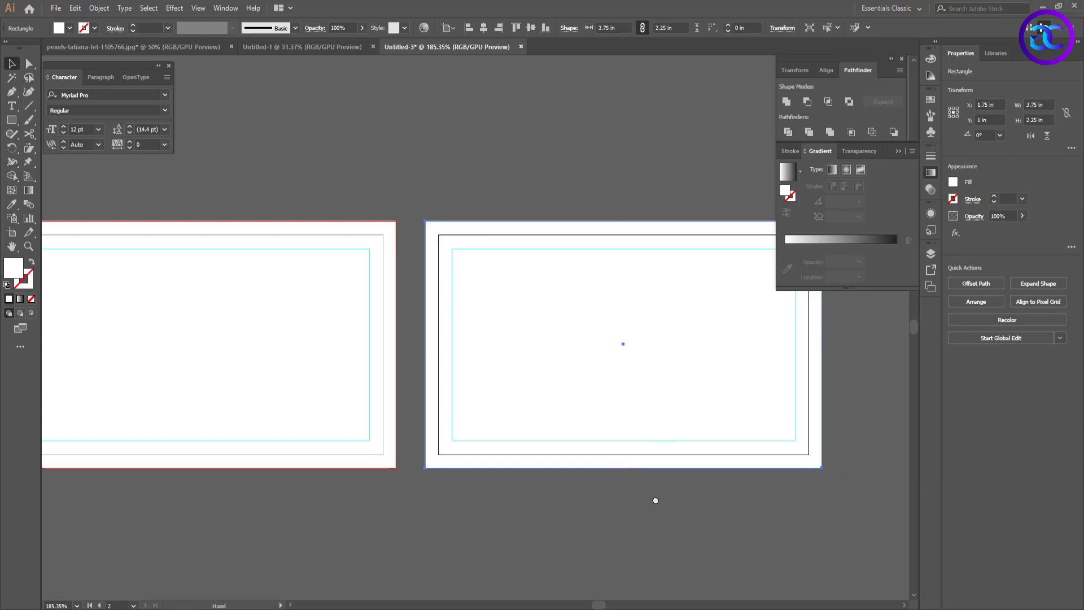
{"action": "scroll", "coordinate": [431, 509], "scroll_direction": "left", "scroll_amount": 4}
{"action": "left_click", "coordinate": [670, 497]}
- Draw a 1.375 × 2.25 in rectangle along the first card's left bleed edge and fill it with navy 23283F
{"action": "left_click", "coordinate": [489, 439]}
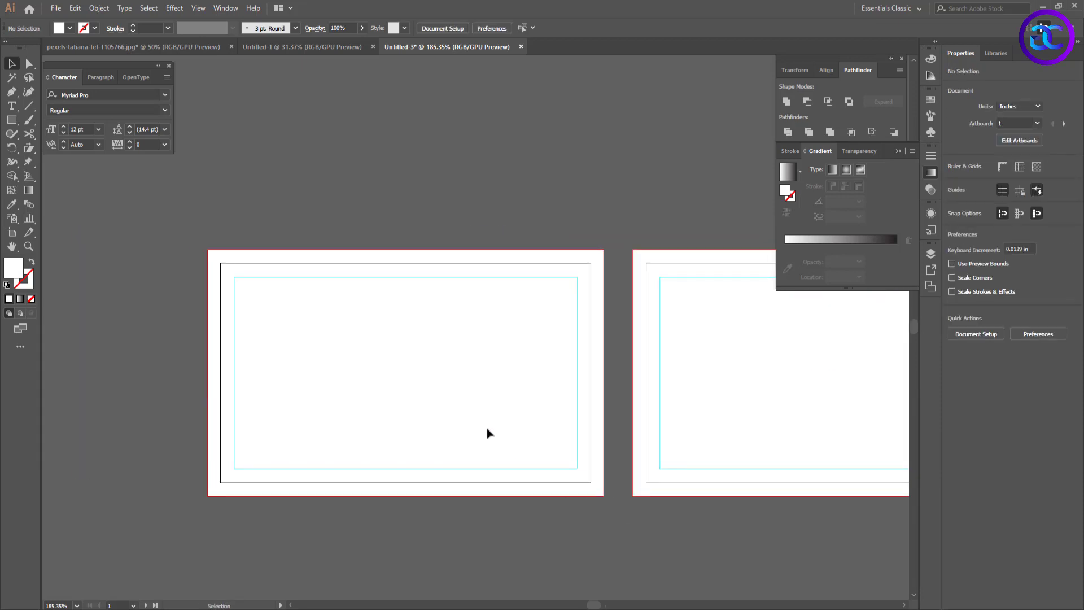
{"action": "left_click", "coordinate": [11, 94]}
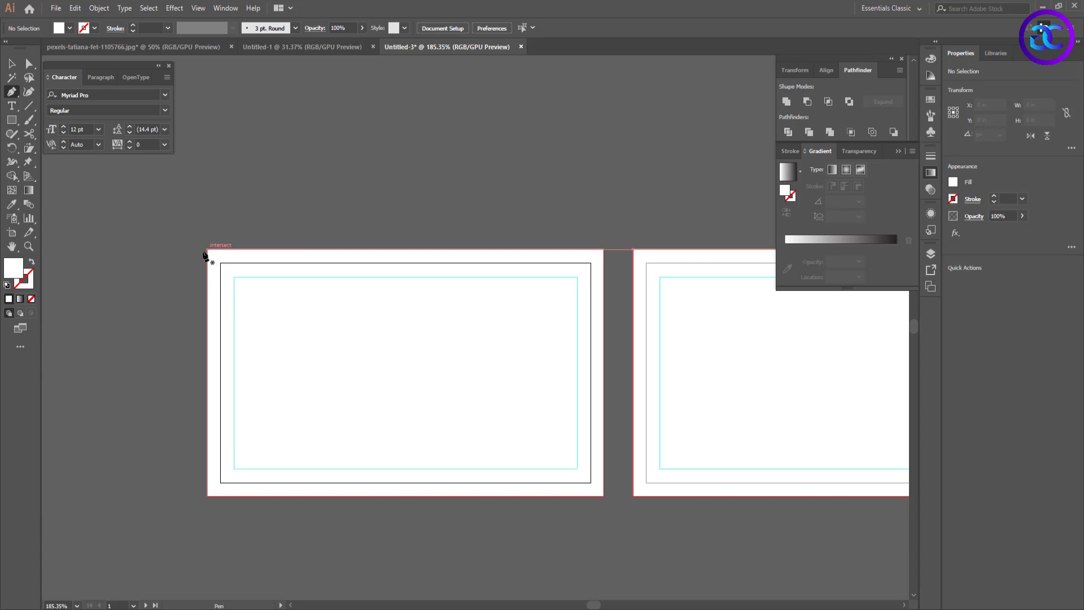
{"action": "key", "text": "m"}
{"action": "left_click_drag", "start_coordinate": [209, 252], "coordinate": [352, 496]}
{"action": "double_click", "coordinate": [13, 268]}
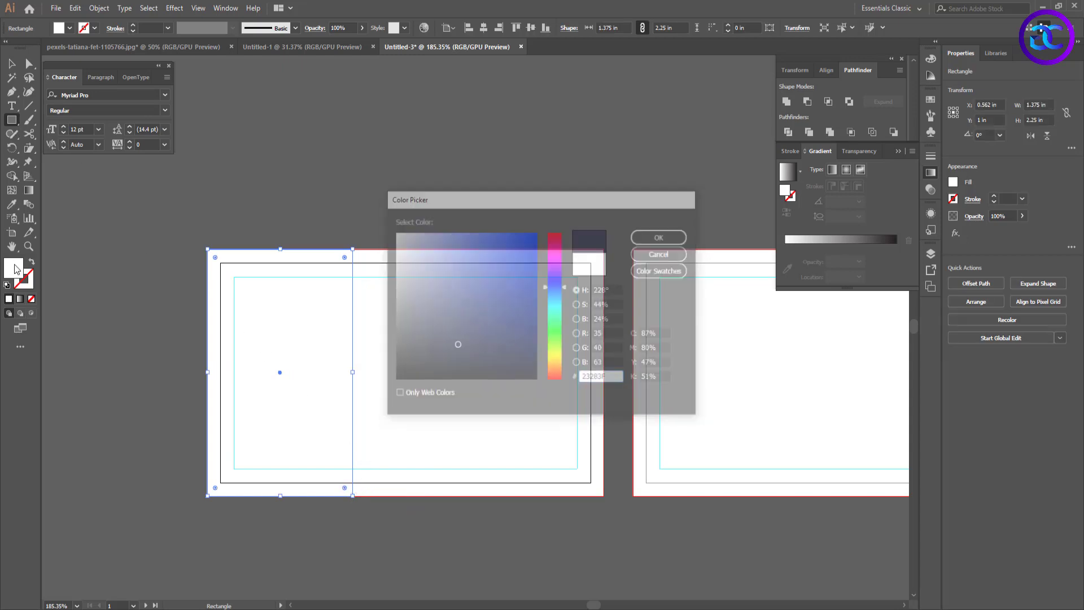
{"action": "key", "text": "Return"}
- Add an anchor point midway on the navy rectangle's right edge, pull it out to an arrow point, and duplicate the shape slightly to the right
{"action": "left_click_drag", "start_coordinate": [11, 92], "coordinate": [62, 106]}
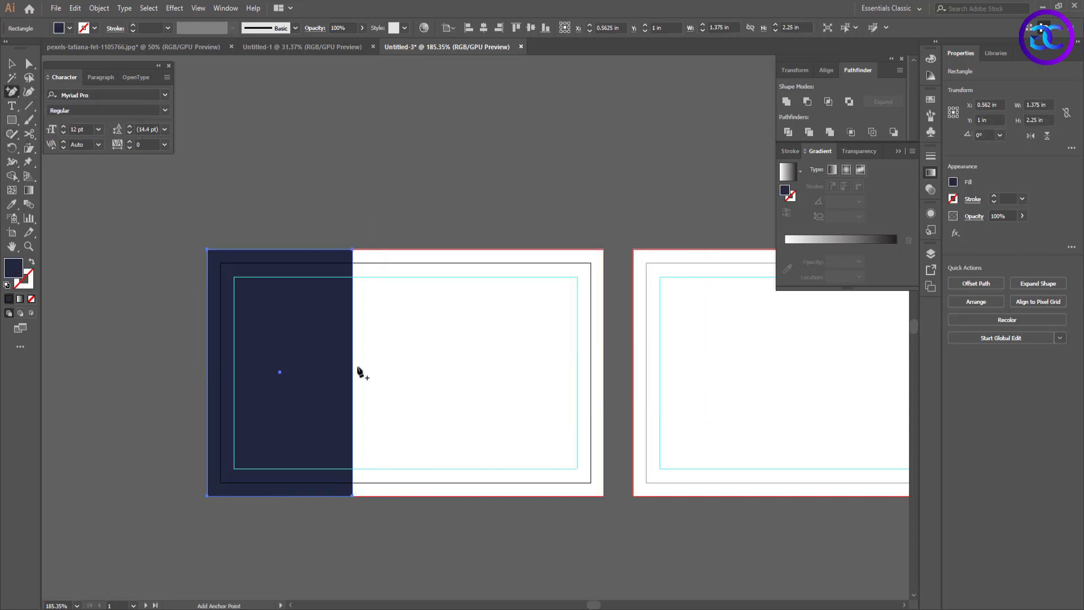
{"action": "left_click", "coordinate": [353, 372]}
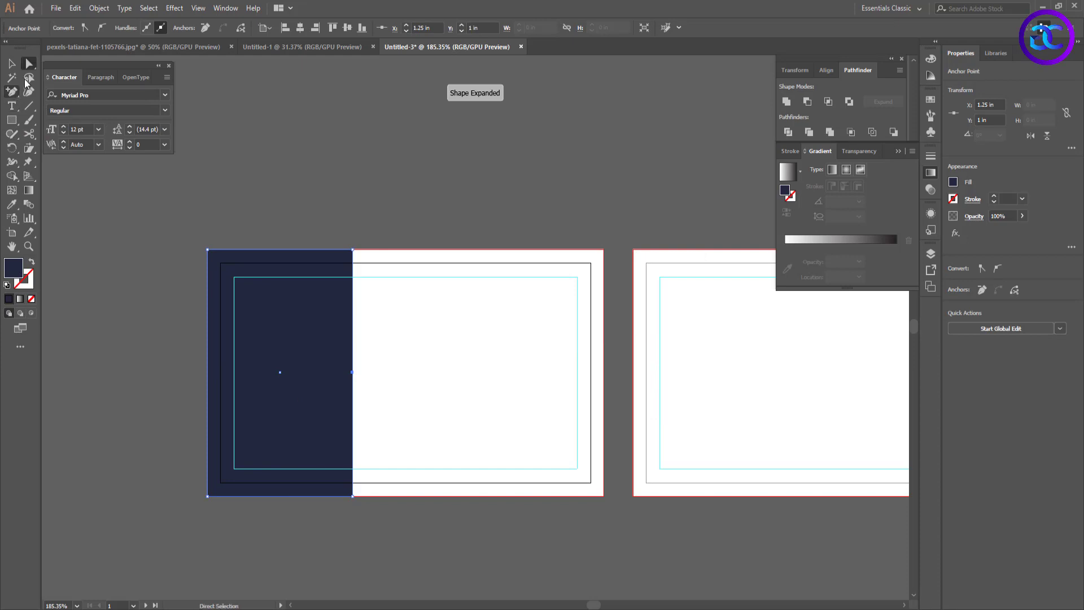
{"action": "left_click_drag", "start_coordinate": [353, 373], "coordinate": [391, 381]}
{"action": "key", "text": "v"}
{"action": "left_click", "coordinate": [431, 401]}
{"action": "left_click", "coordinate": [378, 380]}
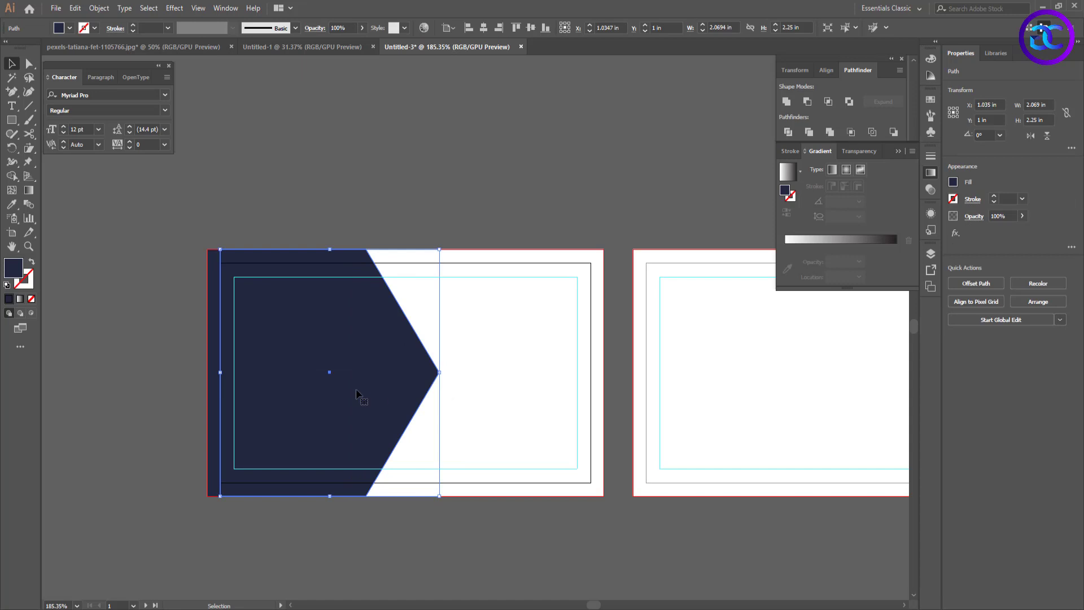
- Fill the duplicated arrow shape with light blue 29ABE2 and send it behind the navy shape
{"action": "double_click", "coordinate": [17, 274]}
{"action": "key", "text": "Escape"}
{"action": "left_click", "coordinate": [69, 29]}
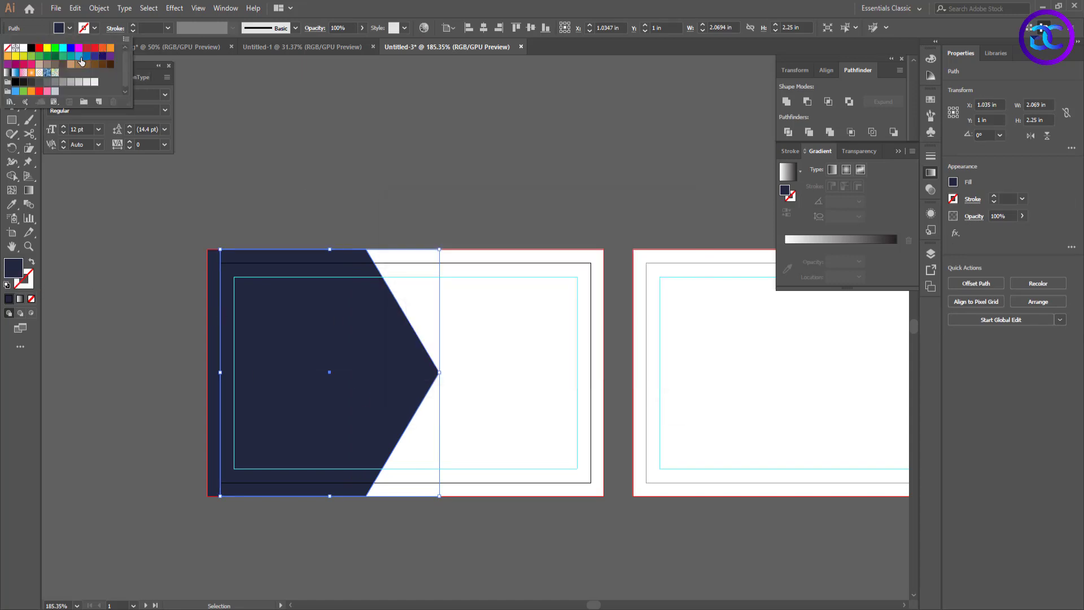
{"action": "left_click", "coordinate": [80, 57]}
{"action": "left_click", "coordinate": [416, 344]}
{"action": "key", "text": "ctrl+bracketleft"}
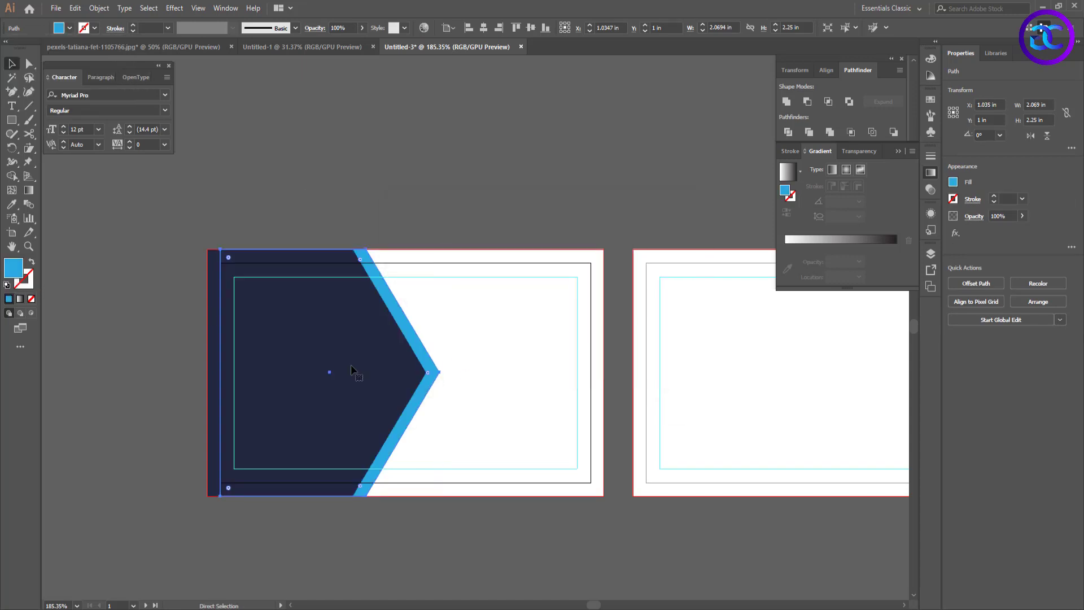
- Change the light blue arrow shape's fill to a darker blue
{"action": "key", "text": "v"}
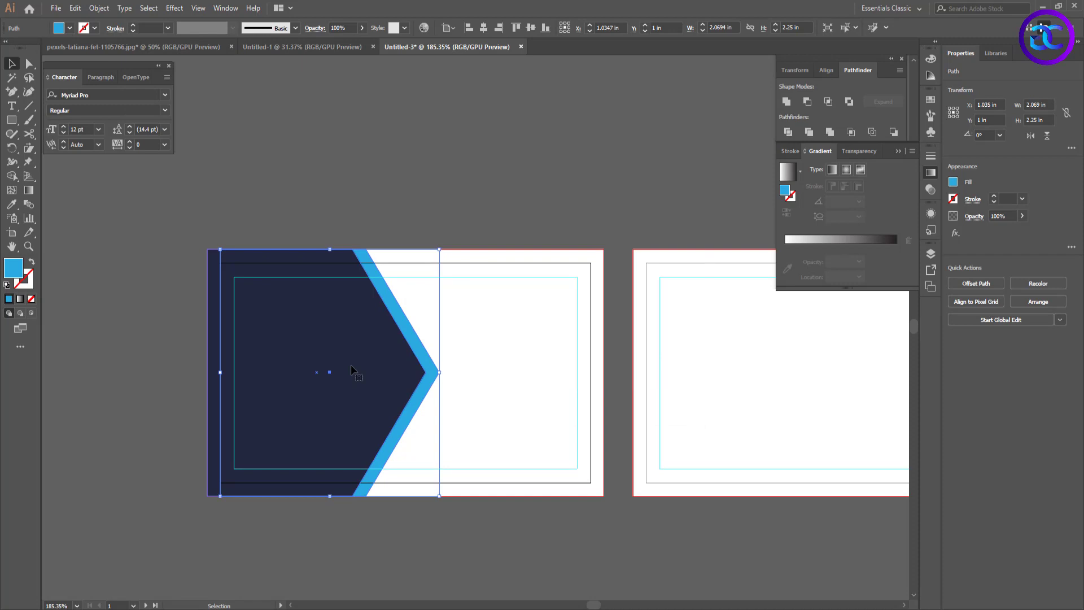
{"action": "double_click", "coordinate": [7, 273]}
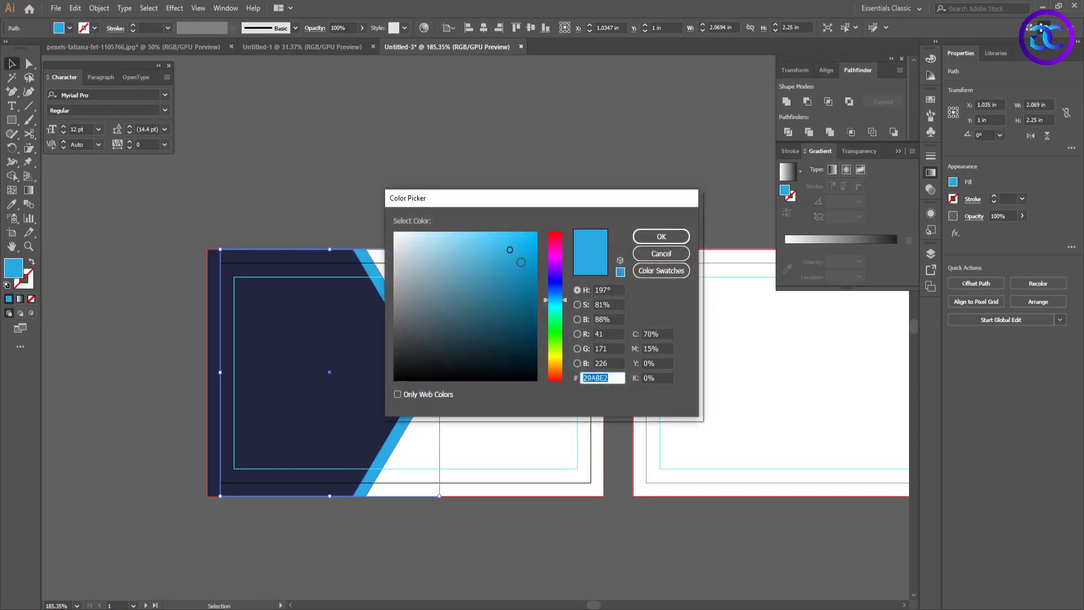
{"action": "left_click", "coordinate": [661, 235]}
{"action": "left_click", "coordinate": [489, 359]}
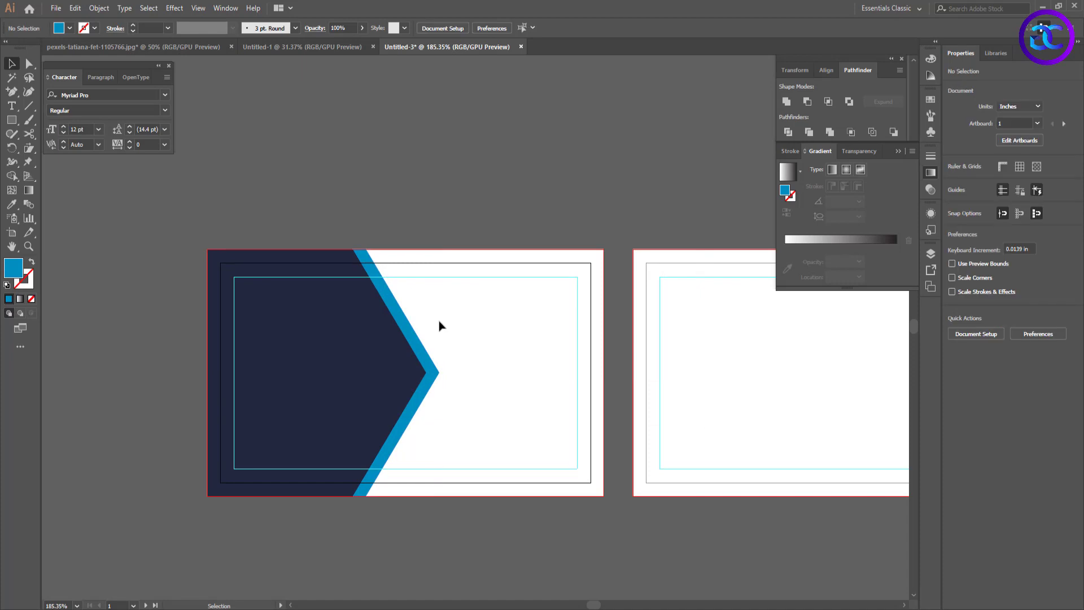
- Draw a blue rectangle about 2.40 × 2.25 in over the right part of the first card, reaching the bleed edges
{"action": "left_click", "coordinate": [12, 120]}
{"action": "left_click_drag", "start_coordinate": [207, 250], "coordinate": [349, 497]}
- Copy the city photo from pexels-tatiana-fet-1105766.jpg into the card document and scale it down to about 3.84 × 2.54 in
{"action": "left_click", "coordinate": [133, 46]}
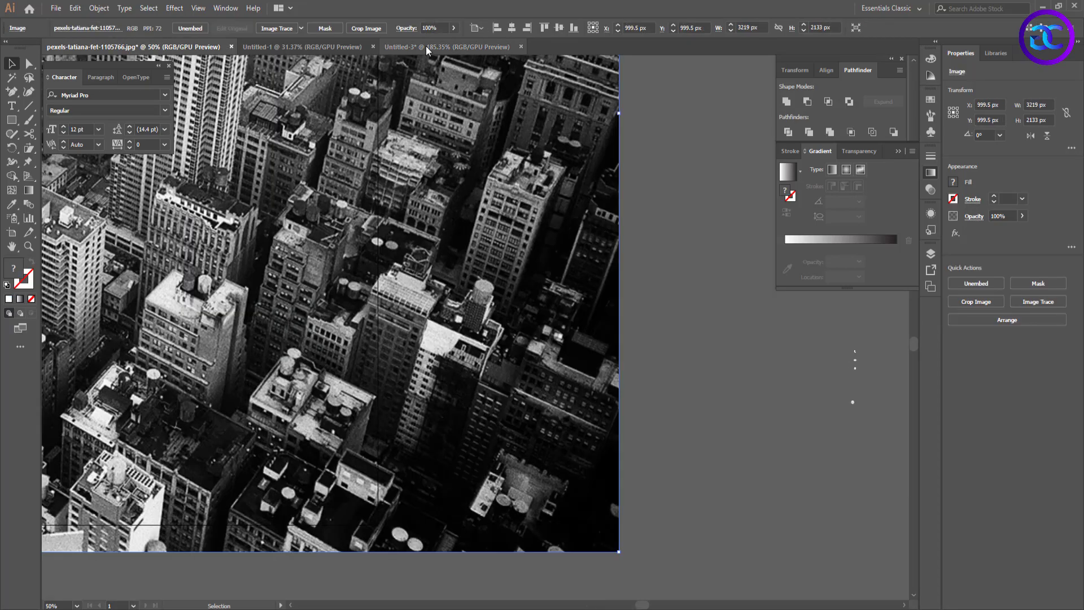
{"action": "left_click", "coordinate": [426, 46]}
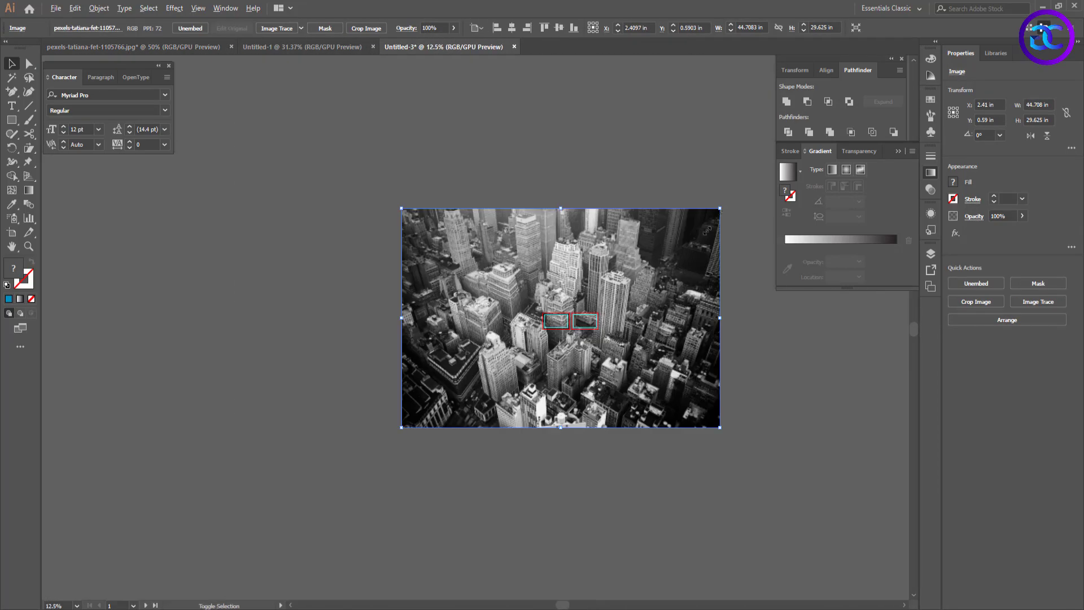
{"action": "left_click_drag", "start_coordinate": [707, 230], "coordinate": [575, 310]}
{"action": "scroll", "coordinate": [567, 324], "scroll_direction": "up", "scroll_amount": 9}
{"action": "scroll", "coordinate": [621, 350], "scroll_direction": "down", "scroll_amount": 2}
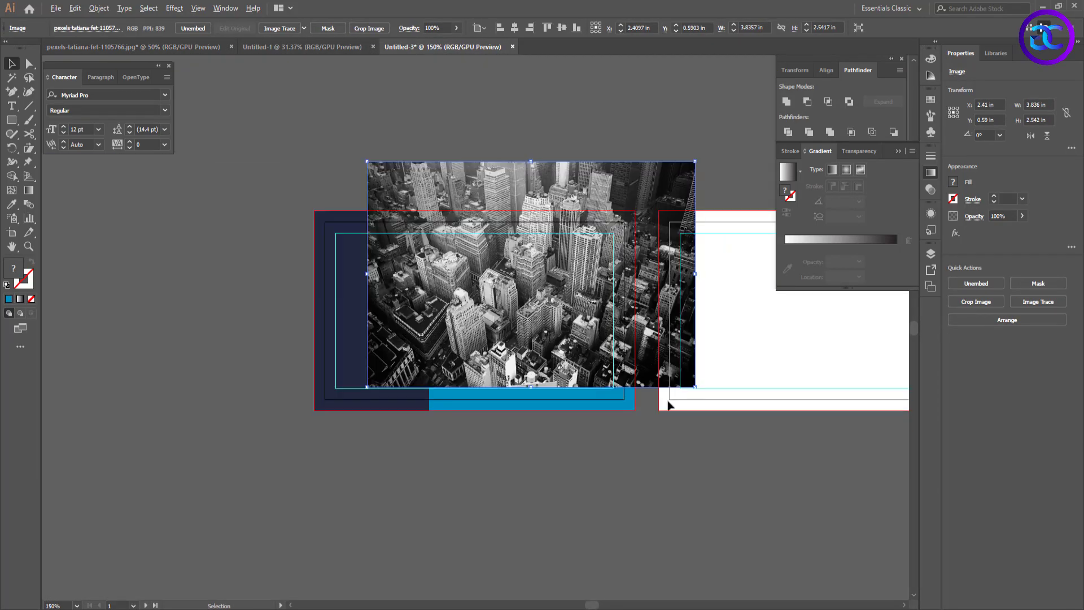
- Resize the city photo to about 3.58 × 2.38 in and position it over the blue rectangle
{"action": "left_click_drag", "start_coordinate": [696, 387], "coordinate": [660, 363]}
{"action": "left_click_drag", "start_coordinate": [656, 315], "coordinate": [651, 334]}
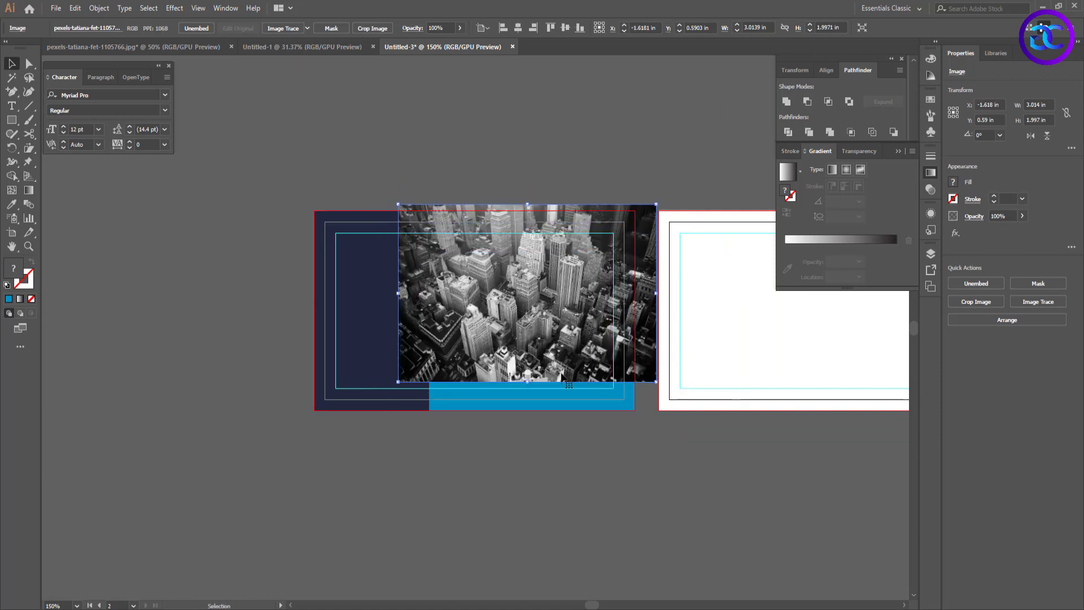
{"action": "left_click_drag", "start_coordinate": [528, 383], "coordinate": [527, 416]}
{"action": "mouse_move", "coordinate": [657, 367]}
{"action": "left_mouse_down"}
{"action": "mouse_move", "coordinate": [631, 368]}
{"action": "mouse_move", "coordinate": [656, 350]}
{"action": "left_mouse_up"}
- Send the city photo behind the blue rectangle and make a clipping mask from the two
{"action": "key", "text": "ctrl+shift+bracketleft"}
{"action": "left_click", "coordinate": [603, 310], "text": "shift"}
{"action": "right_click", "coordinate": [592, 293]}
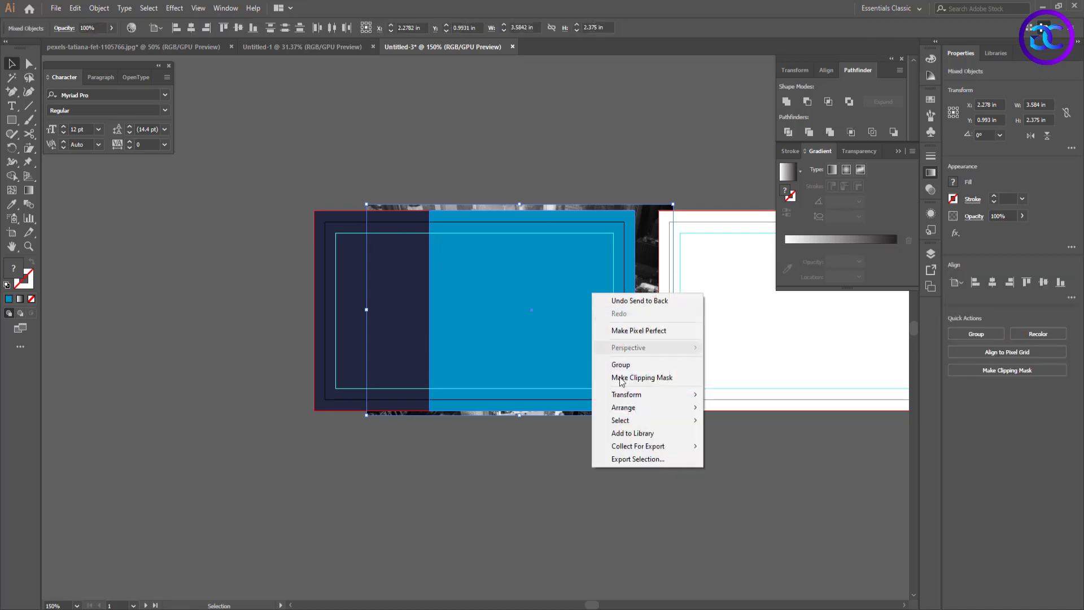
{"action": "left_click", "coordinate": [622, 378]}
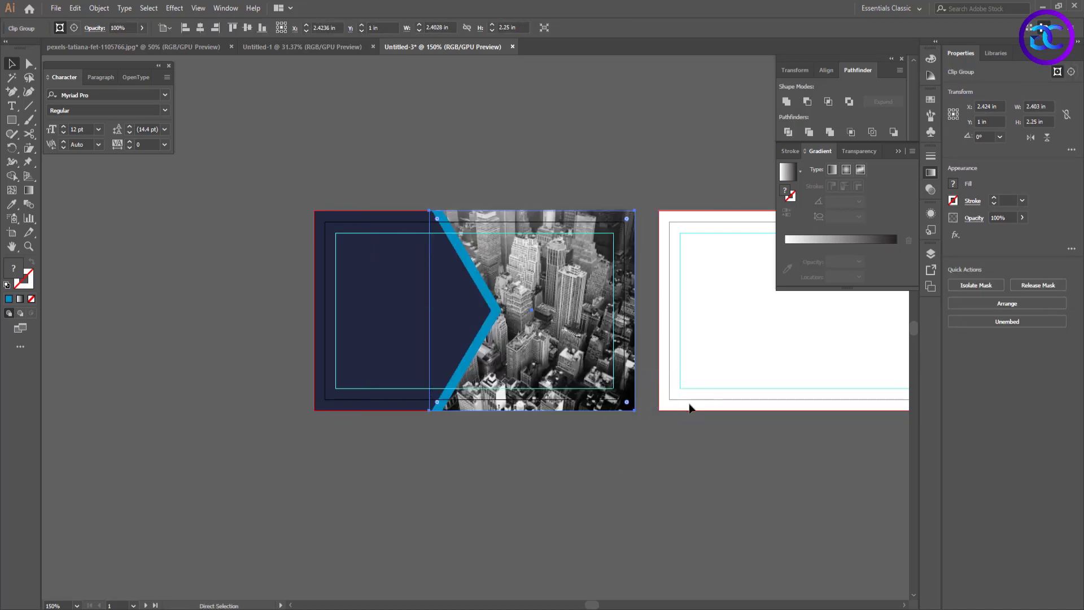
- Paste a copy of the photo's clipping rectangle in place and arrange it between the photo and the arrow shapes
{"action": "scroll", "coordinate": [630, 444], "scroll_direction": "up", "scroll_amount": 1}
{"action": "right_click", "coordinate": [629, 445]}
{"action": "left_click", "coordinate": [552, 443]}
{"action": "key", "text": "ctrl+c"}
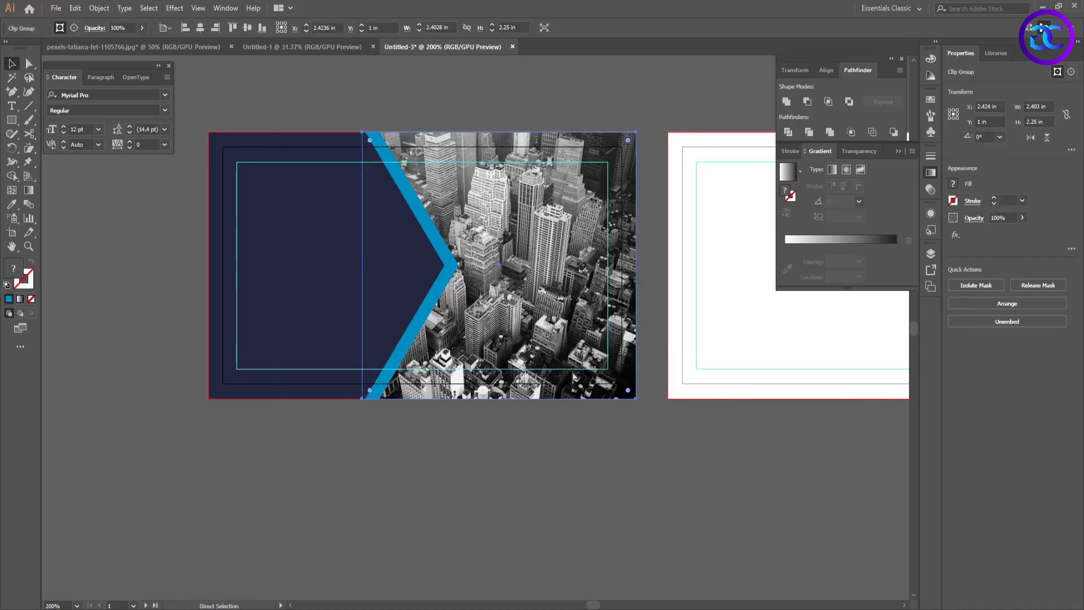
{"action": "key", "text": "ctrl+f"}
{"action": "left_click", "coordinate": [650, 362]}
{"action": "right_click", "coordinate": [588, 308]}
{"action": "left_click", "coordinate": [617, 409]}
{"action": "left_click", "coordinate": [658, 430]}
{"action": "left_click", "coordinate": [637, 323]}
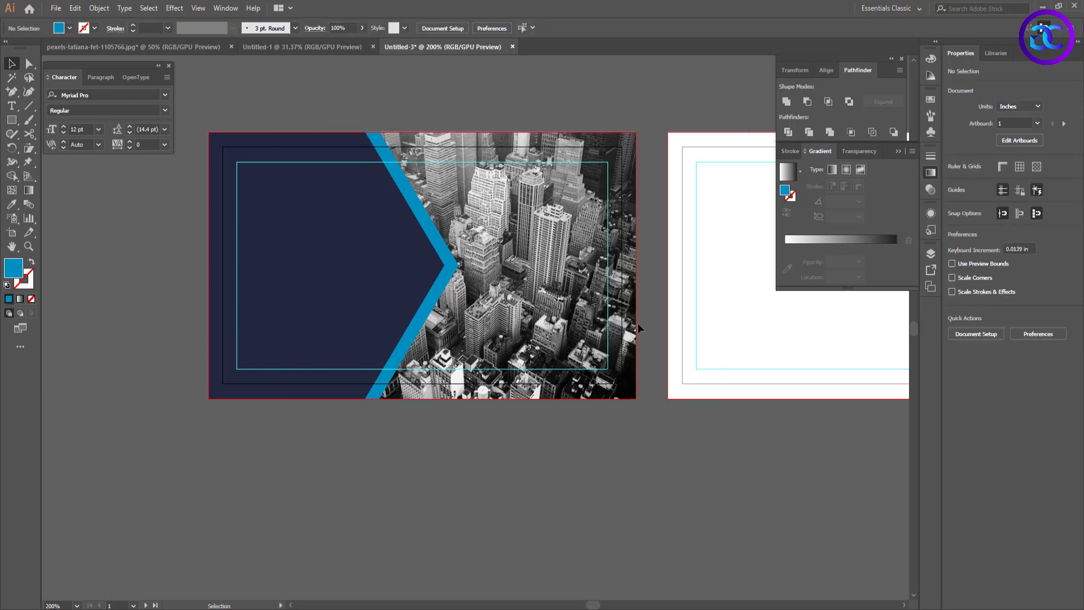
- Fill the rectangle over the photo with the sampled navy and lower its opacity to 64%
{"action": "key", "text": "i"}
{"action": "left_click", "coordinate": [353, 250]}
{"action": "key", "text": "v"}
{"action": "left_click", "coordinate": [363, 29]}
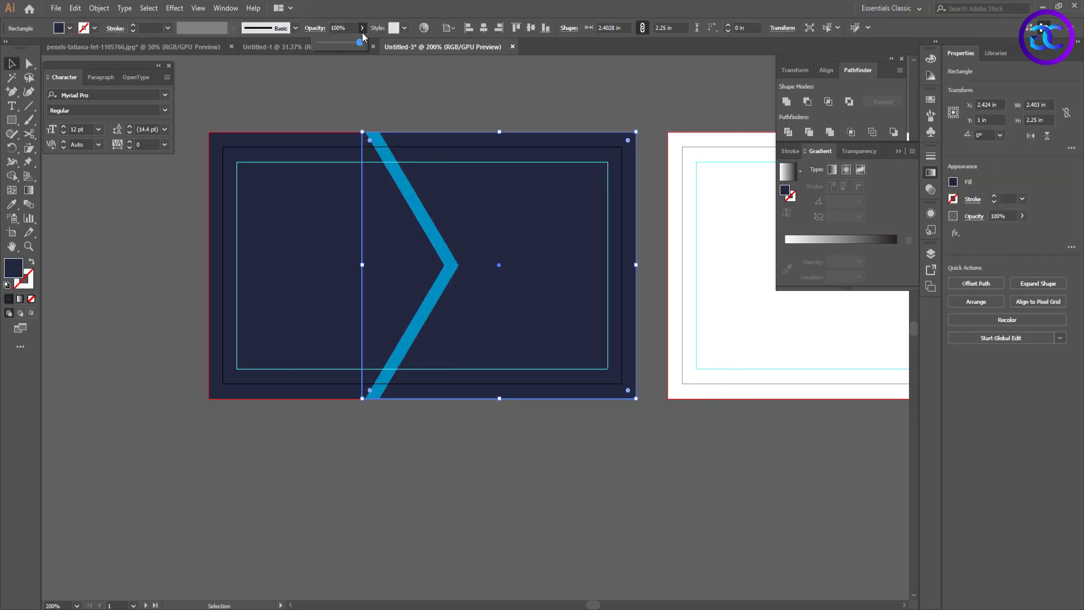
{"action": "left_click_drag", "start_coordinate": [366, 43], "coordinate": [347, 44]}
{"action": "left_click", "coordinate": [469, 472]}
{"action": "left_click", "coordinate": [470, 472]}
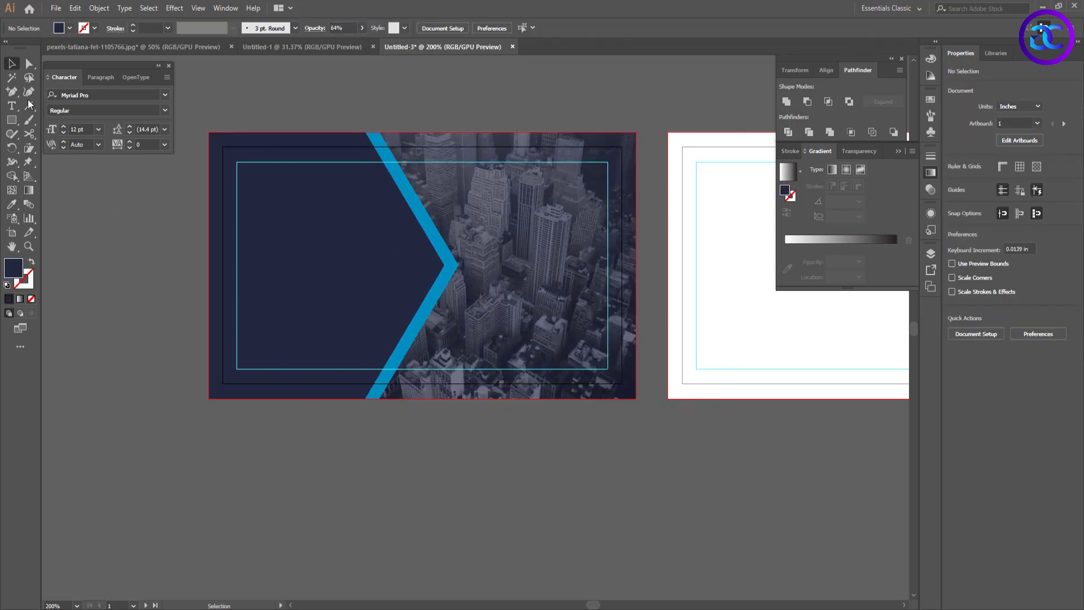
- Draw a closed triangle about 0.98 × 0.47 in with the Pen tool, from the card's top edge down to the arrow's edge
{"action": "right_click", "coordinate": [12, 92]}
{"action": "left_click", "coordinate": [44, 136]}
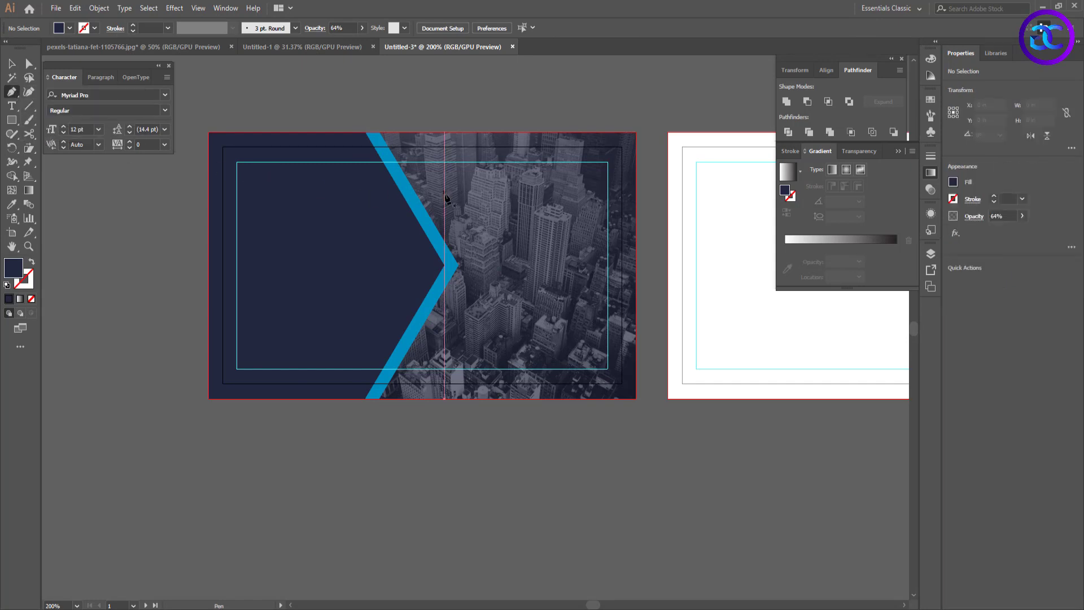
{"action": "left_click", "coordinate": [398, 186]}
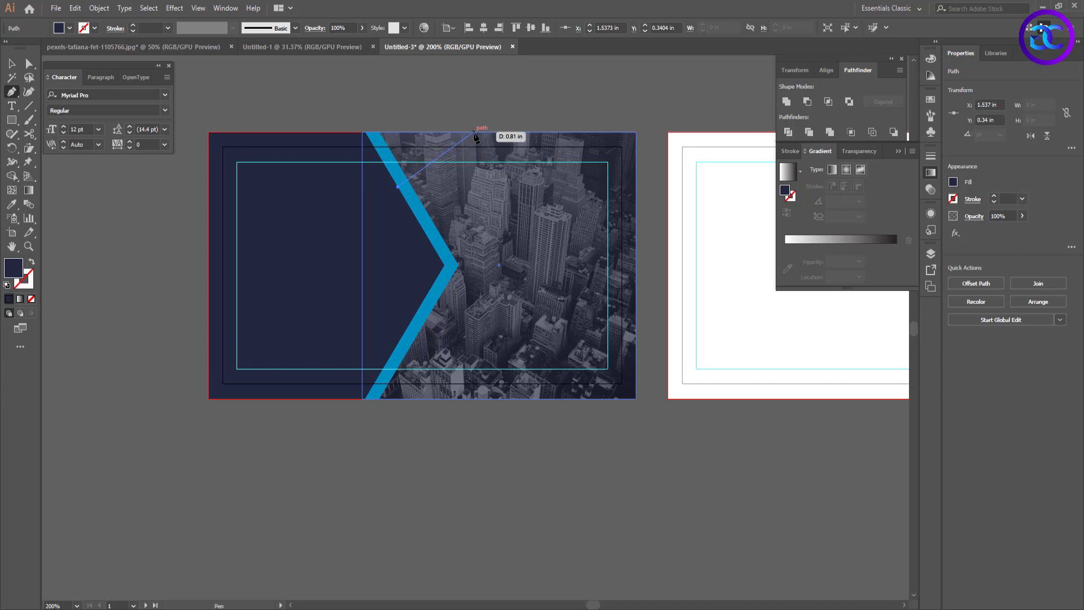
{"action": "left_click", "coordinate": [474, 132]}
{"action": "left_click", "coordinate": [362, 132]}
{"action": "left_click", "coordinate": [398, 186]}
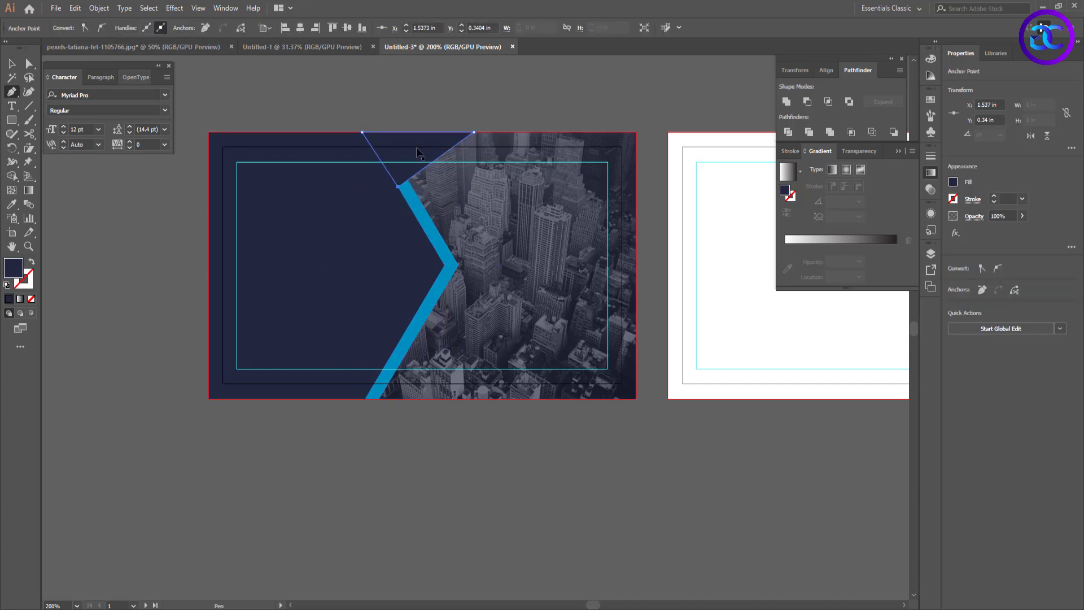
- Fill the triangle at the card's top edge with the light blue swatch
{"action": "key", "text": "v"}
{"action": "left_click", "coordinate": [418, 108]}
{"action": "left_click", "coordinate": [417, 151]}
{"action": "left_click", "coordinate": [70, 28]}
{"action": "left_click", "coordinate": [76, 57]}
{"action": "left_click", "coordinate": [419, 96]}
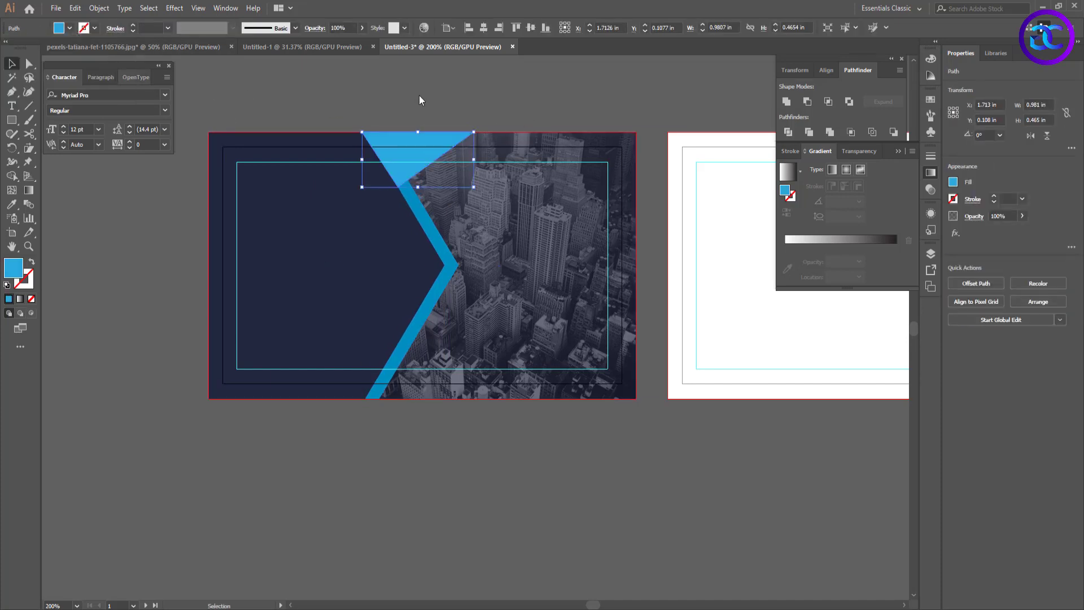
{"action": "left_click", "coordinate": [420, 96]}
- Darken the fill of the blue arrow behind the navy shape to 007D9E
{"action": "left_click", "coordinate": [452, 265]}
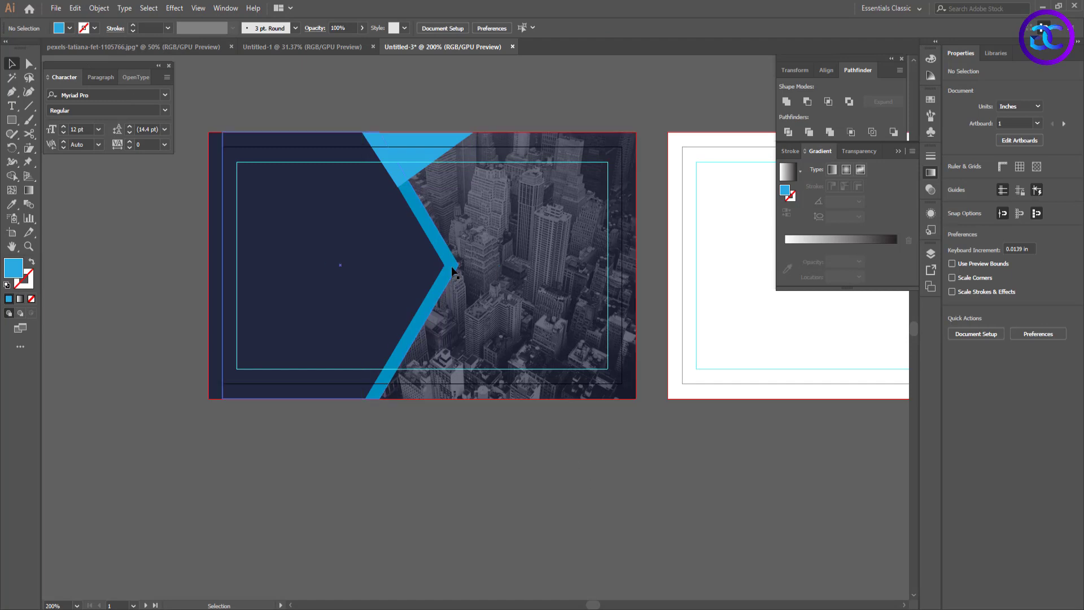
{"action": "double_click", "coordinate": [13, 268]}
{"action": "left_click", "coordinate": [536, 287]}
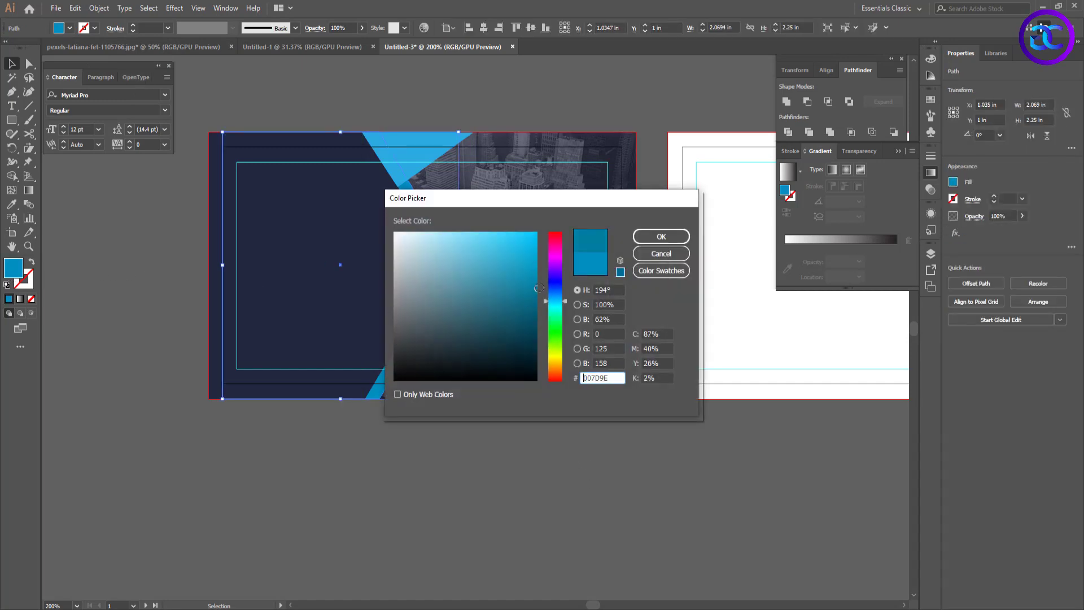
{"action": "left_click", "coordinate": [662, 240]}
{"action": "left_click", "coordinate": [548, 462]}
- Move the triangle's lower anchor point slightly down so its tip covers the width of the blue arrow band
{"action": "scroll", "coordinate": [587, 499], "scroll_direction": "right", "scroll_amount": 2}
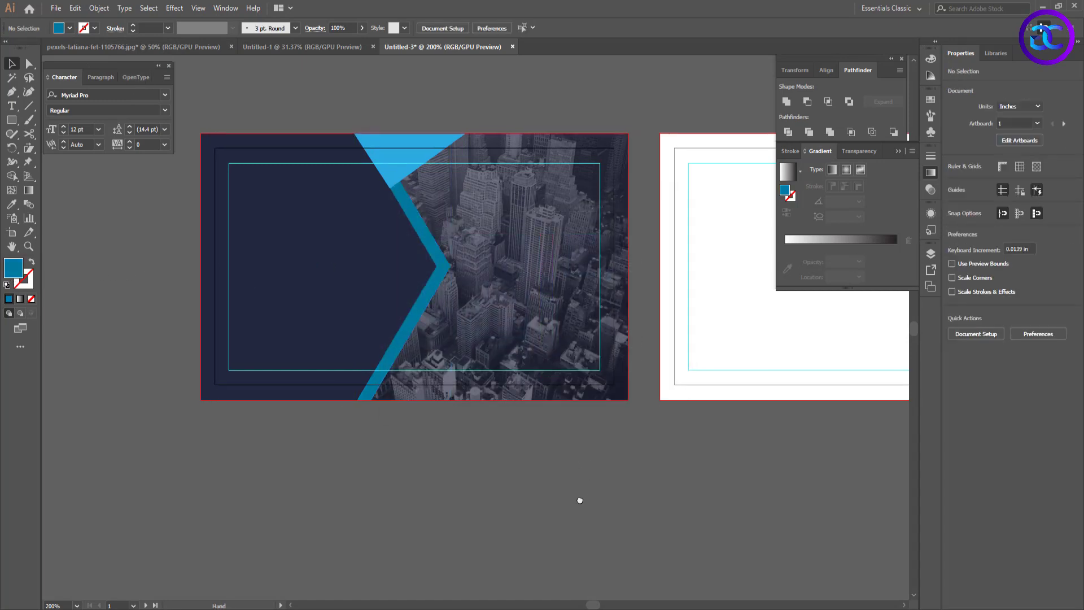
{"action": "left_click", "coordinate": [385, 189]}
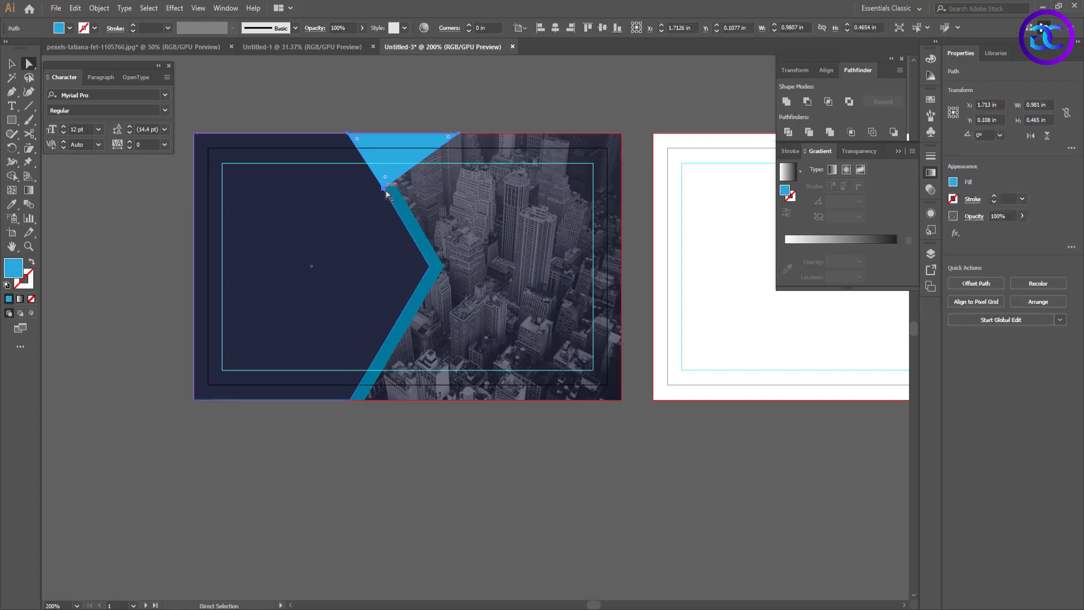
{"action": "key", "text": "a"}
{"action": "left_click", "coordinate": [386, 192]}
{"action": "left_click", "coordinate": [480, 456]}
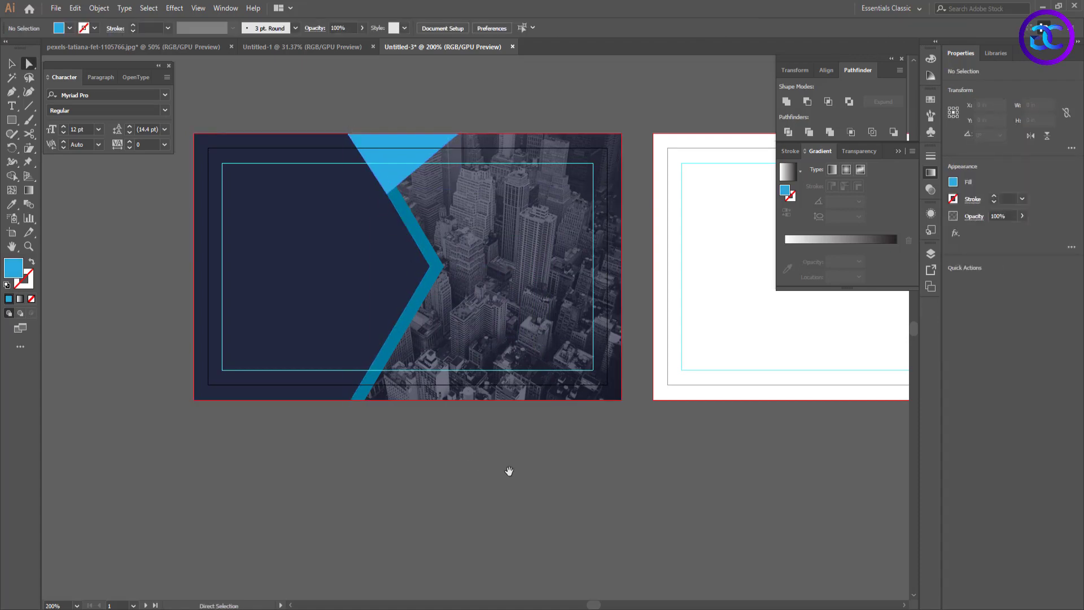
- Draw a bar about 1.83 × 0.26 in across the lower photo to the bleed edge and raise it about 0.07 in
{"action": "left_click_drag", "start_coordinate": [509, 469], "coordinate": [494, 467]}
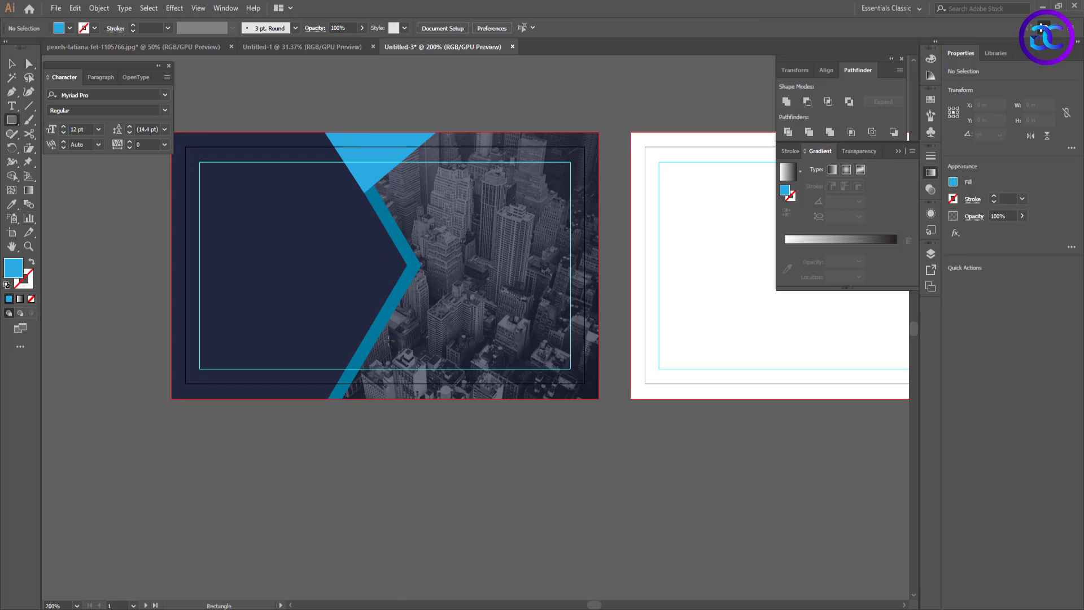
{"action": "left_click_drag", "start_coordinate": [389, 340], "coordinate": [599, 372]}
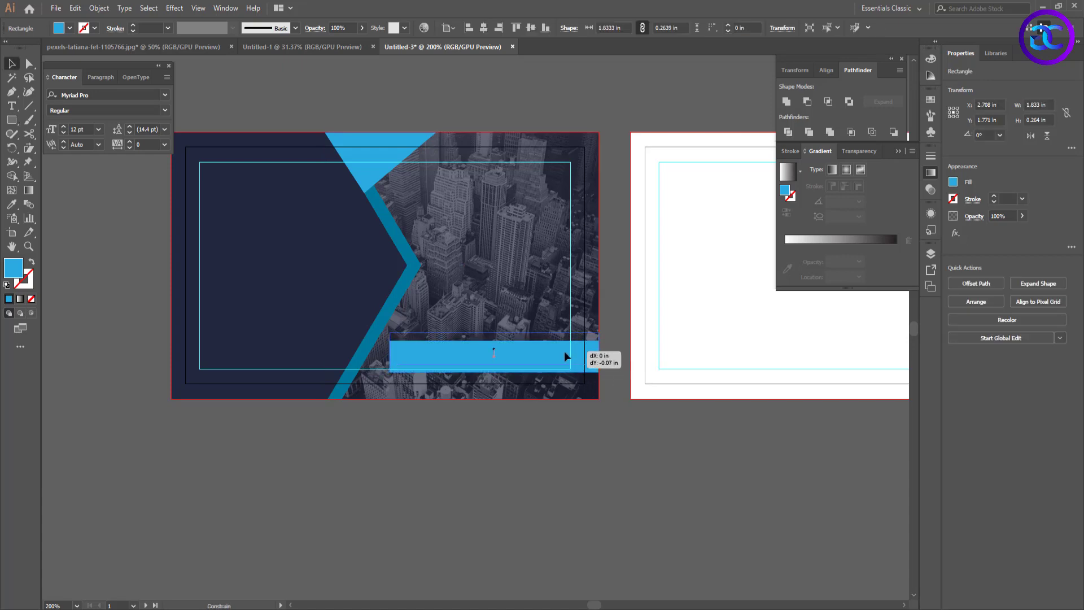
{"action": "key", "text": "v"}
{"action": "key", "text": "Up"}
{"action": "key", "text": "Up"}
{"action": "key", "text": "Up"}
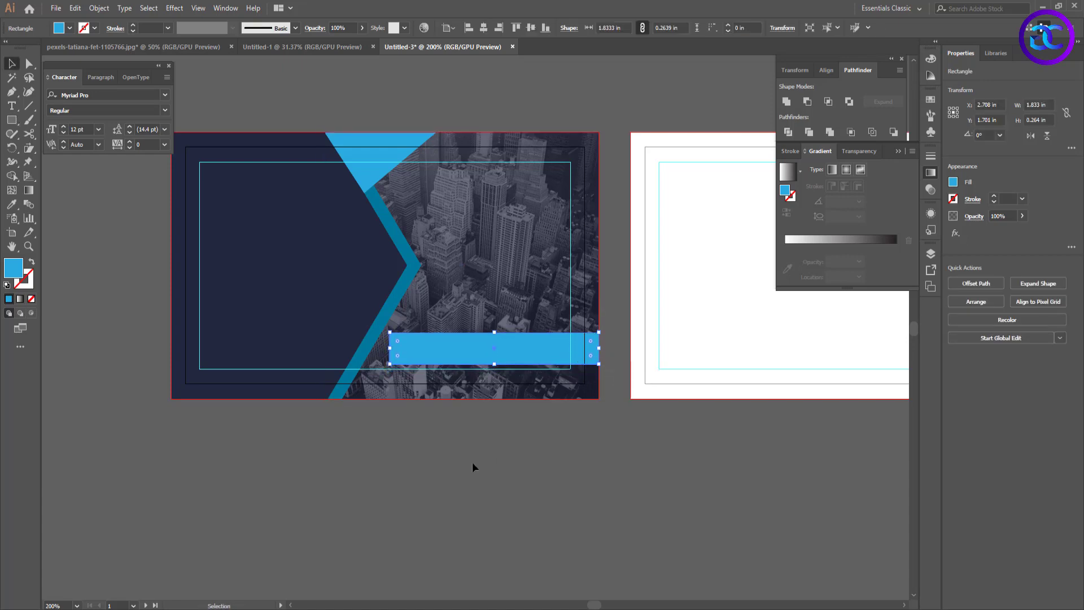
- Slant the bar's left end parallel to the arrow by moving its lower-left corner outward, making it about 1.96 in wide
{"action": "scroll", "coordinate": [392, 463], "scroll_direction": "up", "scroll_amount": 1}
{"action": "key", "text": "a"}
{"action": "left_click_drag", "start_coordinate": [425, 267], "coordinate": [429, 267]}
{"action": "left_click_drag", "start_coordinate": [416, 319], "coordinate": [398, 314]}
{"action": "left_click_drag", "start_coordinate": [424, 267], "coordinate": [436, 296]}
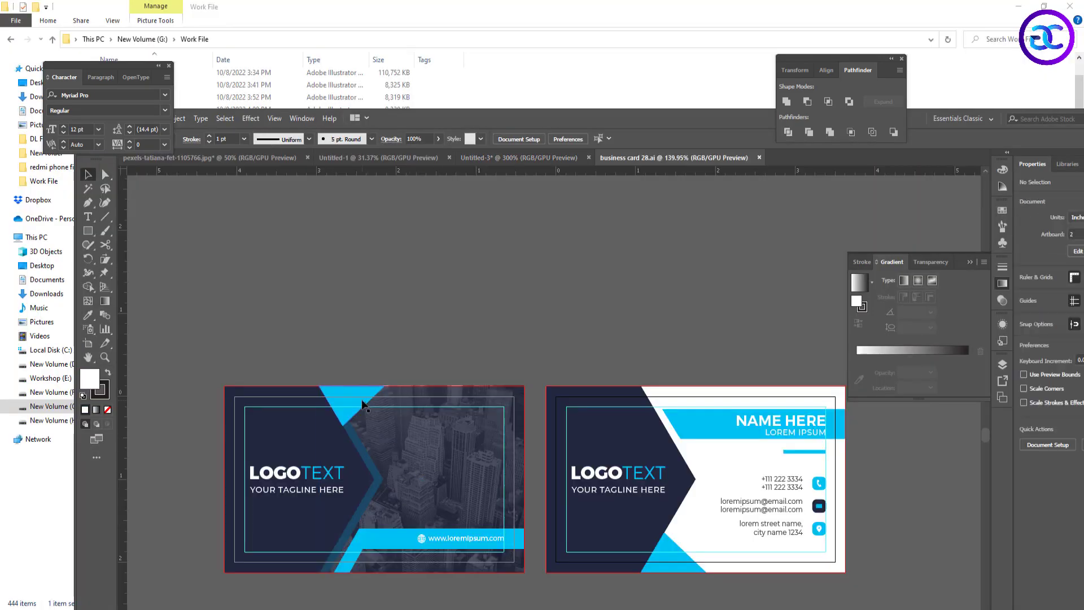
- Copy the triangle's colour code from business card 28.ai and fill the slanted bar with 00C0F4
{"action": "left_click", "coordinate": [333, 403]}
{"action": "double_click", "coordinate": [89, 378]}
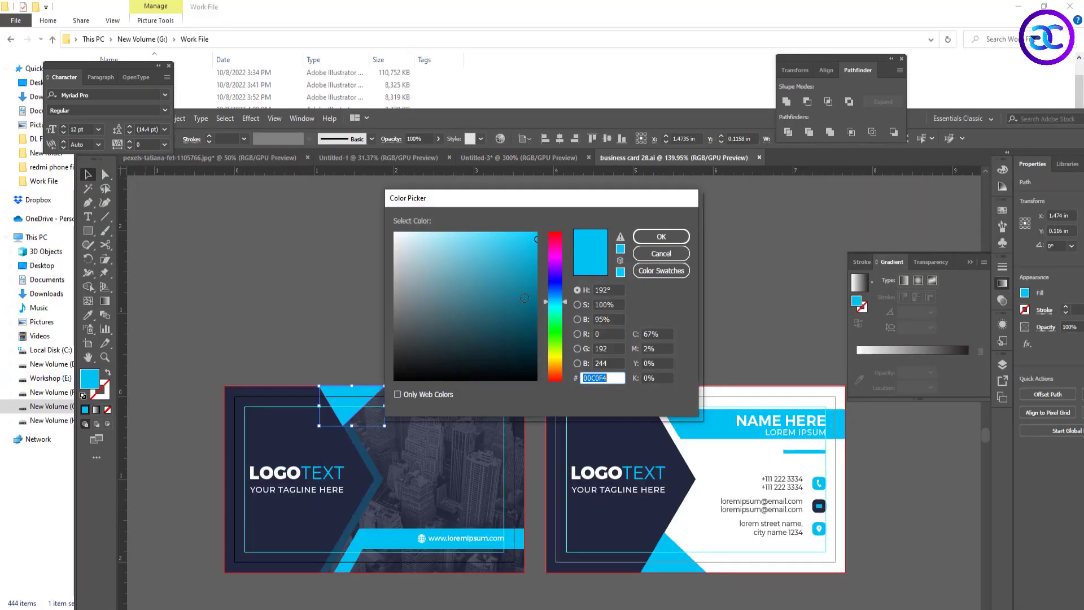
{"action": "key", "text": "Return"}
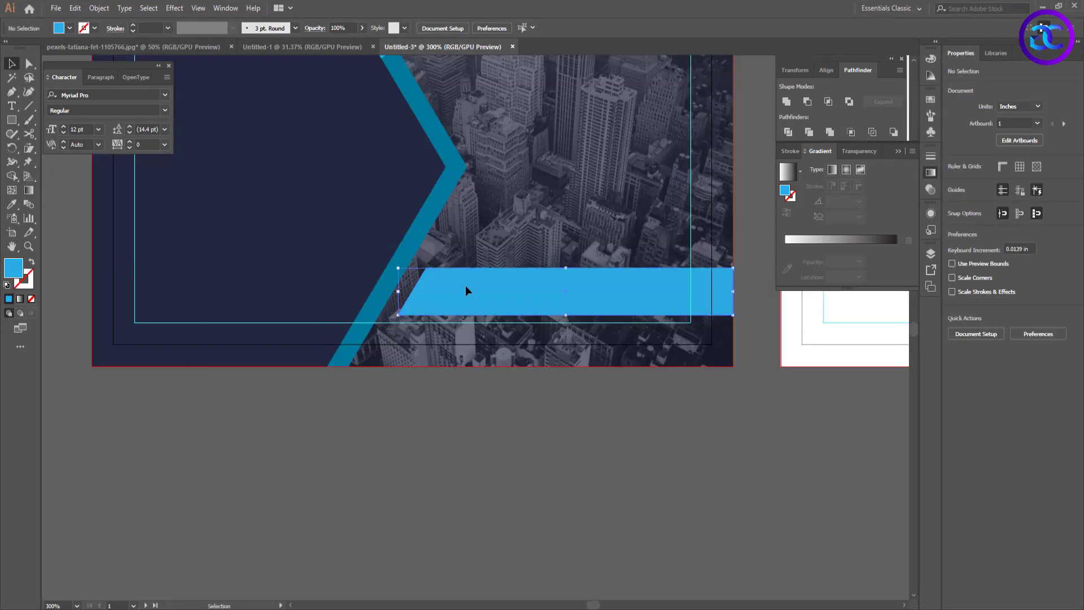
{"action": "left_click", "coordinate": [661, 237]}
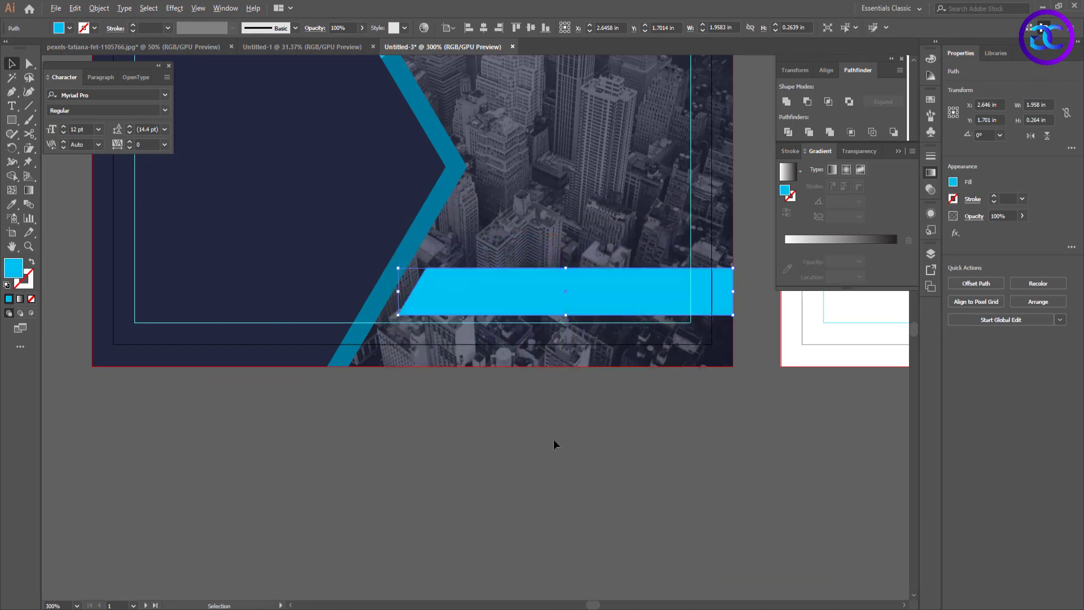
- Apply the slanted bar's bright blue to the triangle at the card's top edge with the Eyedropper
{"action": "key", "text": "ctrl+minus"}
{"action": "key", "text": "i"}
{"action": "key", "text": "v"}
{"action": "left_click", "coordinate": [502, 446]}
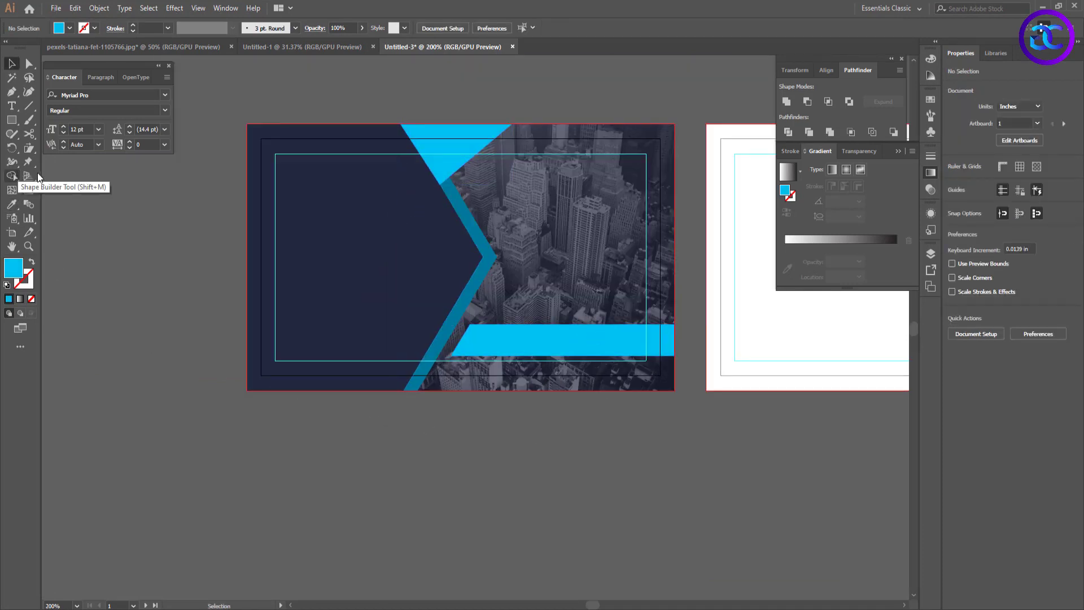
- Draw a diagonal strip with the Pen tool from the bar's upper-left corner to the card's bottom edge, its inner corner meeting the bar's lower edge
{"action": "key", "text": "ctrl+equal"}
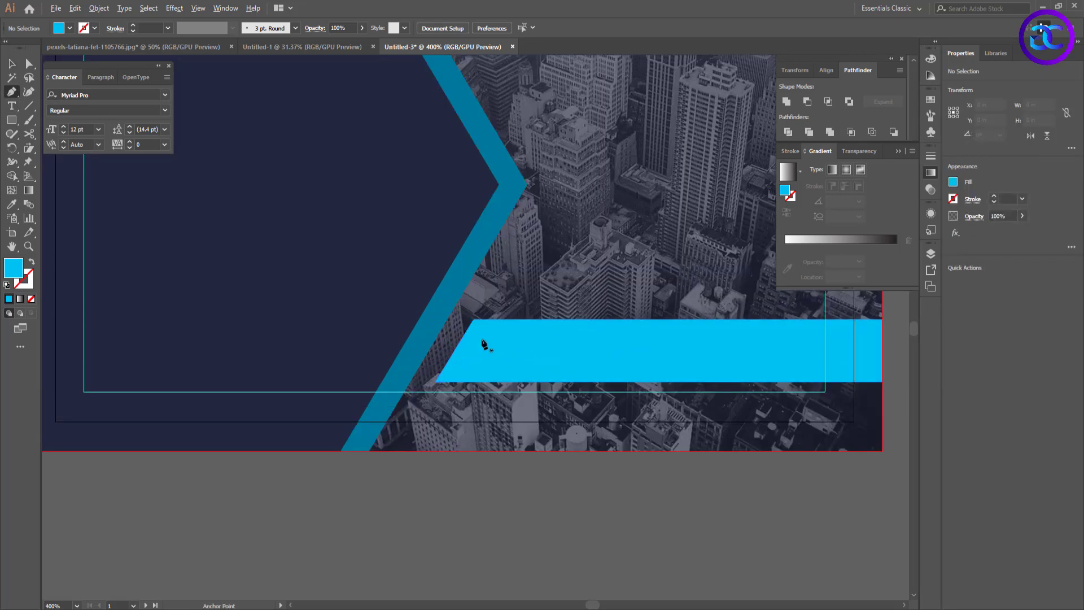
{"action": "left_click", "coordinate": [474, 321]}
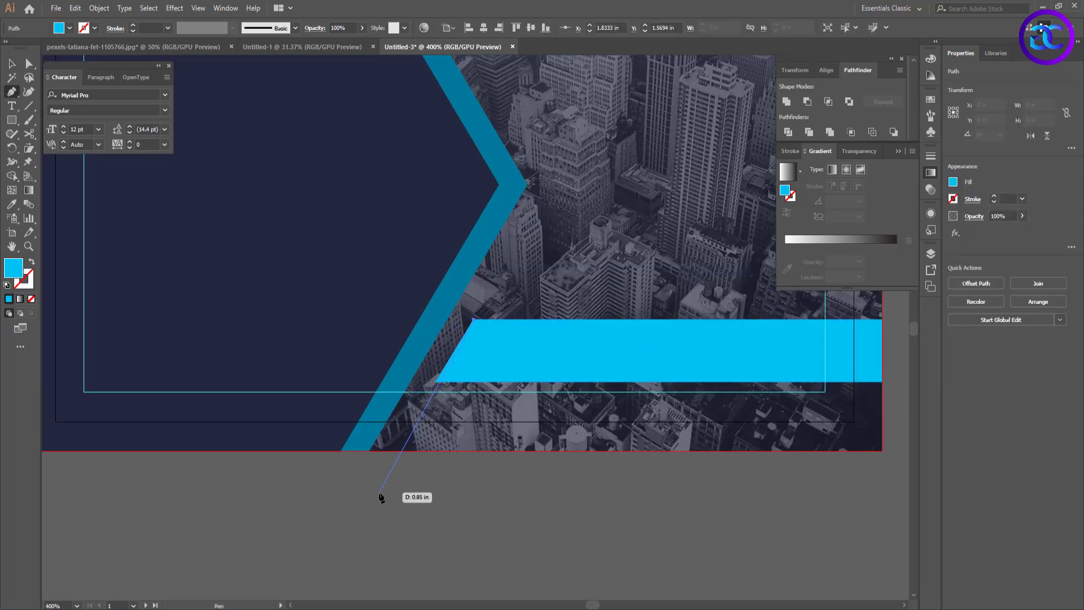
{"action": "left_click", "coordinate": [394, 452]}
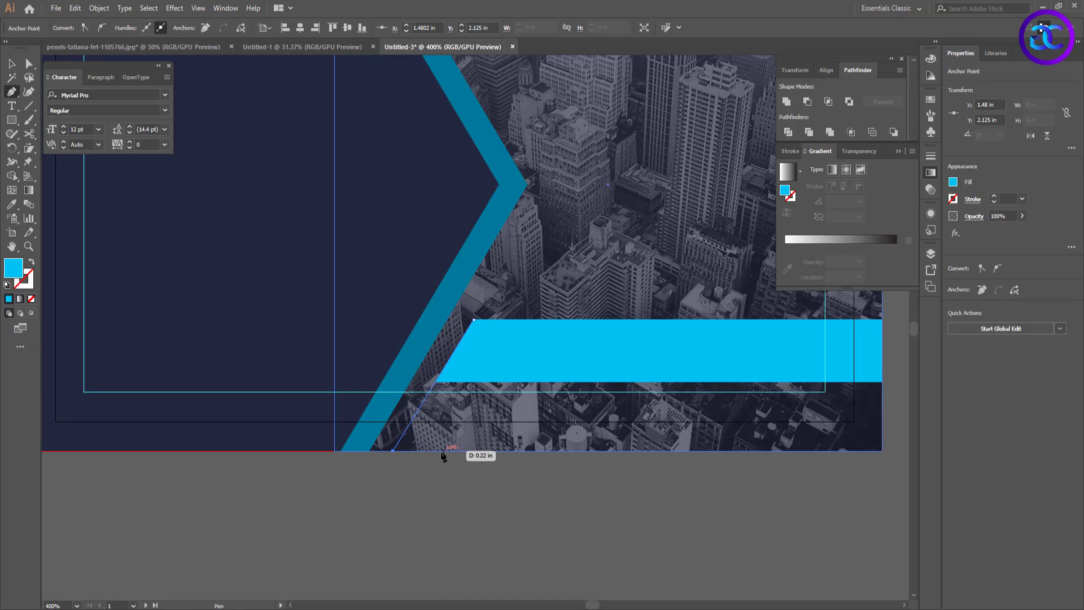
{"action": "left_click", "coordinate": [434, 452]}
{"action": "left_click", "coordinate": [479, 384]}
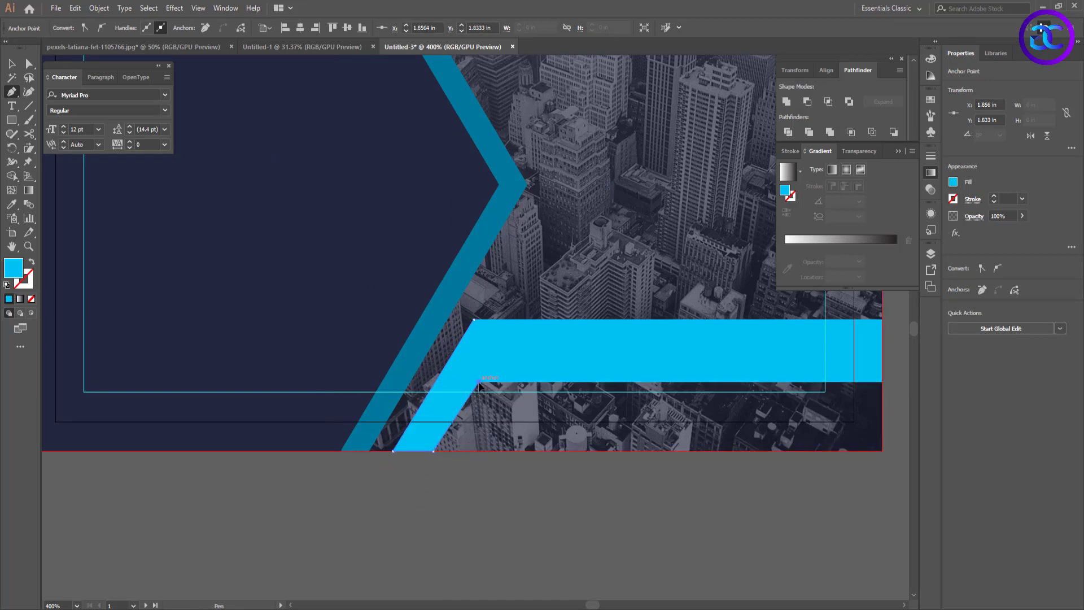
{"action": "key", "text": "a"}
{"action": "left_click", "coordinate": [477, 384]}
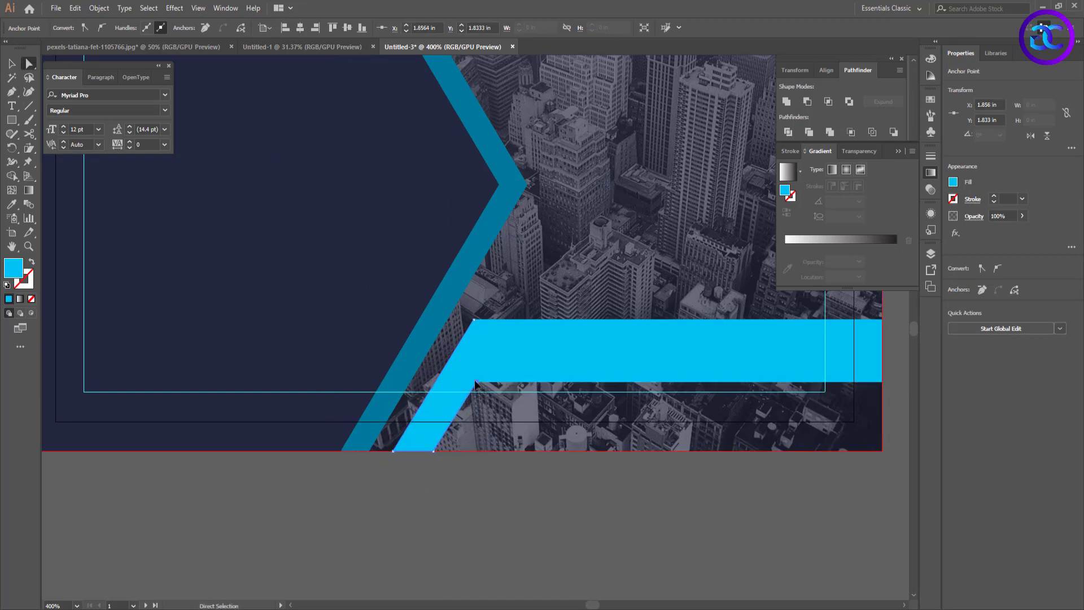
{"action": "key", "text": "v"}
{"action": "left_click", "coordinate": [495, 486]}
- Copy the white globe icon from the photo document and place it near the slanted end of the bright blue bar
{"action": "scroll", "coordinate": [486, 484], "scroll_direction": "right", "scroll_amount": 8}
{"action": "scroll", "coordinate": [435, 484], "scroll_direction": "down", "scroll_amount": 1}
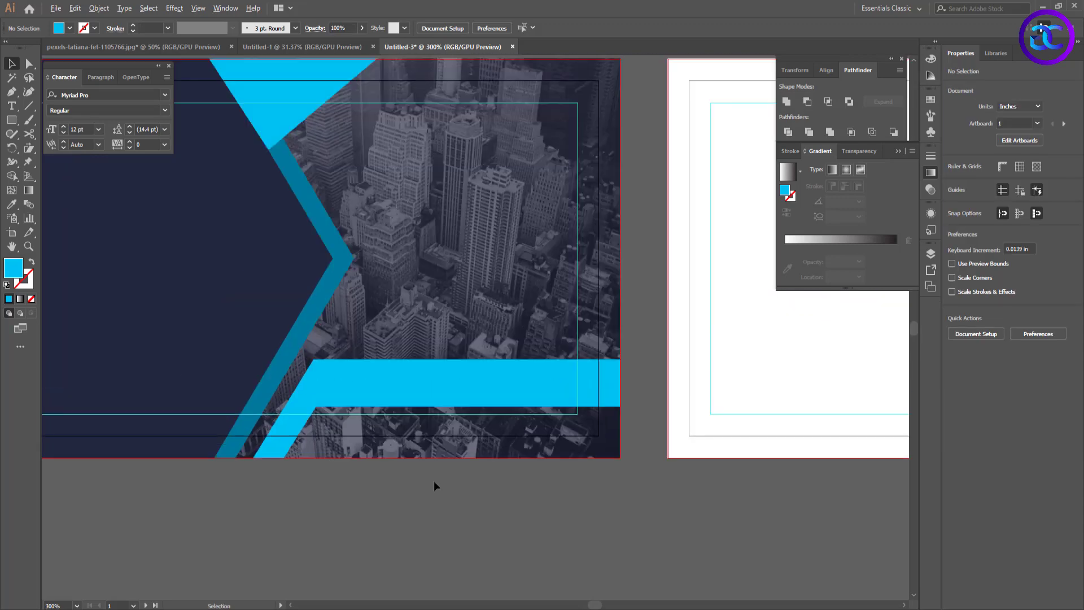
{"action": "left_click_drag", "start_coordinate": [543, 378], "coordinate": [543, 450]}
{"action": "left_click", "coordinate": [164, 49]}
{"action": "left_click", "coordinate": [853, 402]}
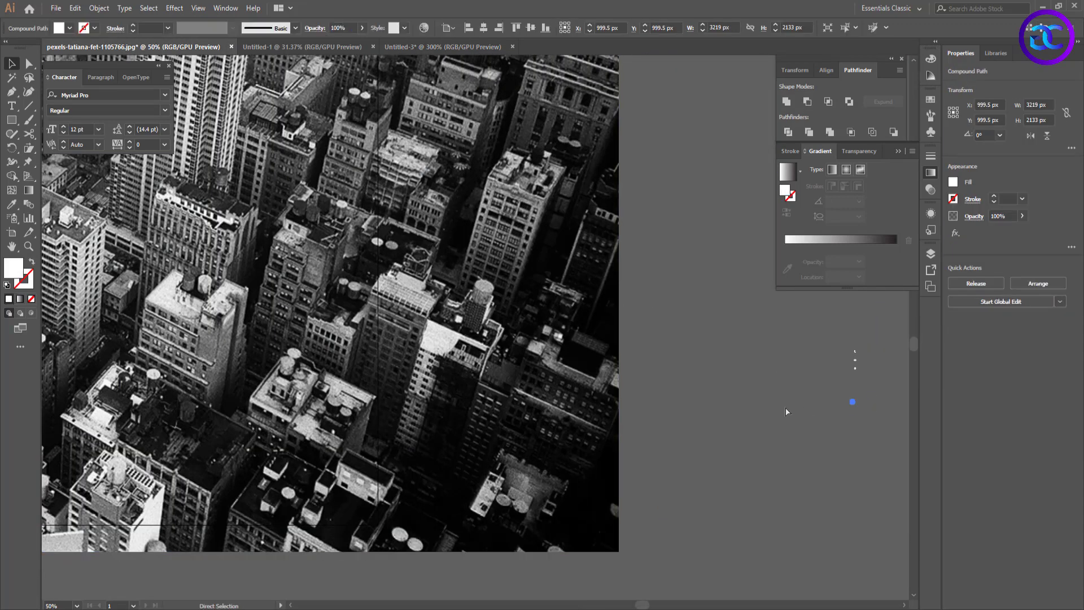
{"action": "left_click", "coordinate": [420, 47]}
{"action": "key", "text": "ctrl+v"}
{"action": "left_click_drag", "start_coordinate": [484, 329], "coordinate": [381, 452]}
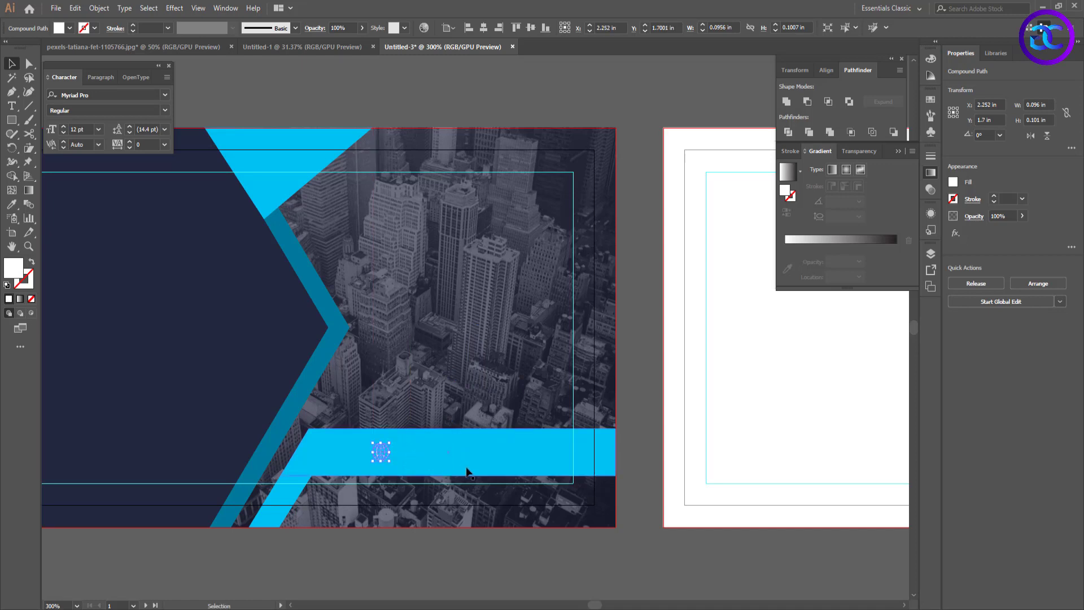
{"action": "key", "text": "t"}
{"action": "left_click", "coordinate": [406, 450]}
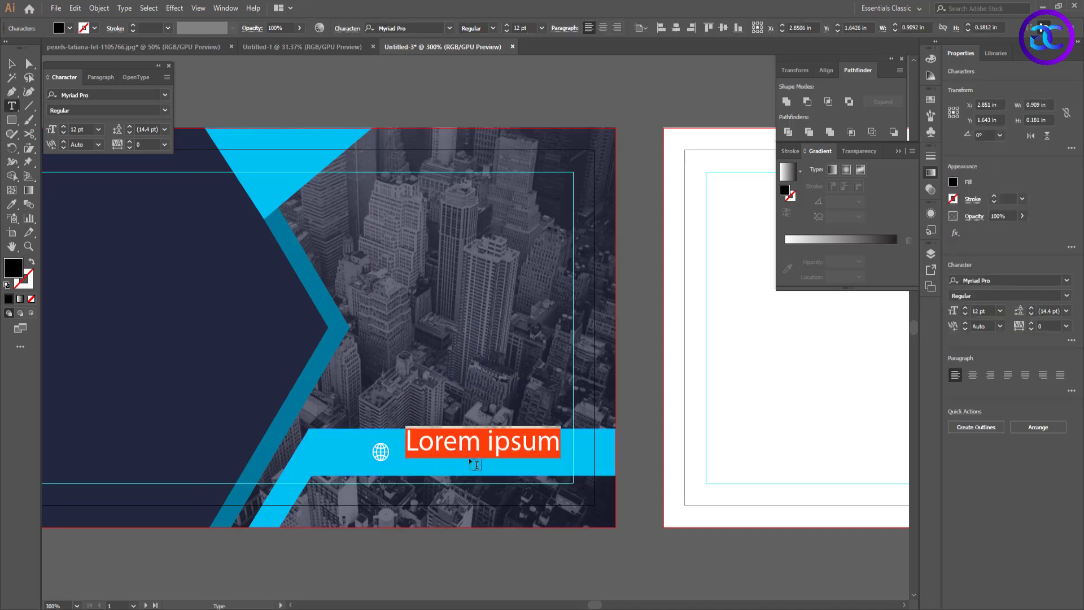
{"action": "type", "text": "lo"}
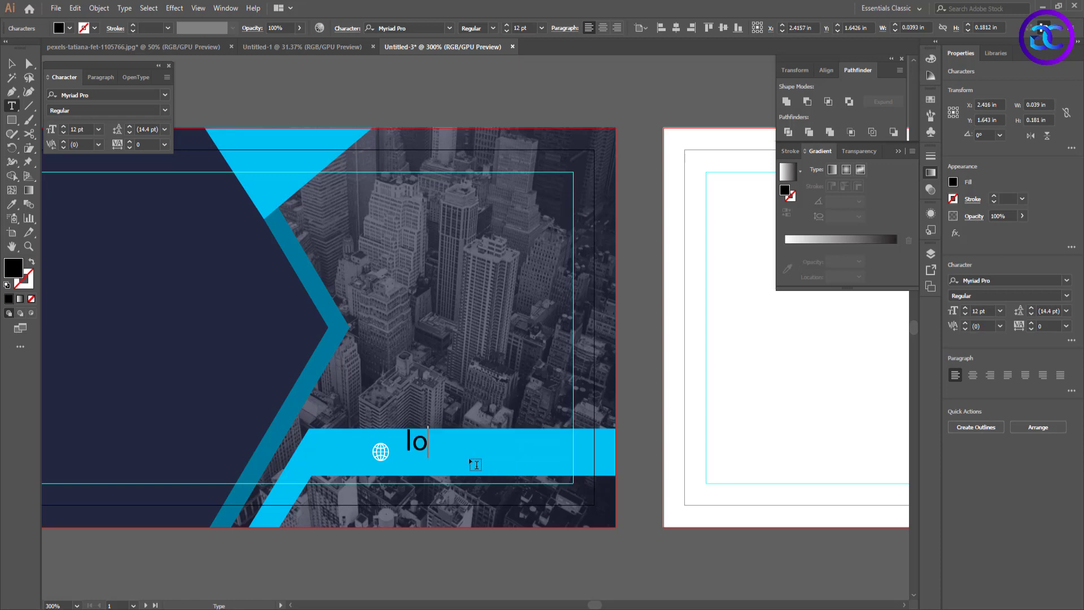
{"action": "type", "text": "remipsum.com"}
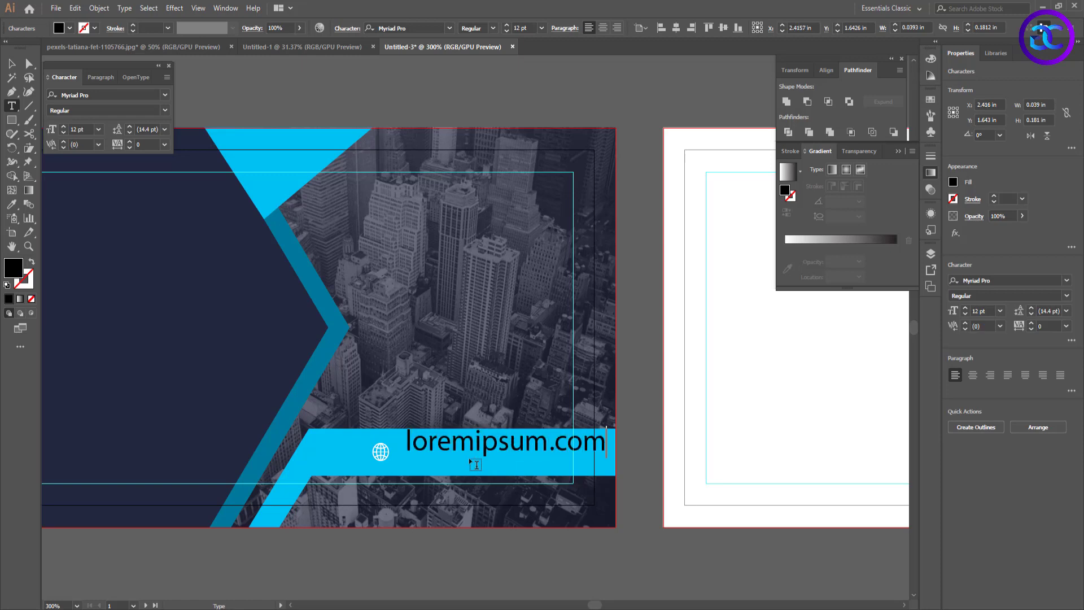
{"action": "key", "text": "Home"}
{"action": "type", "text": "www."}
{"action": "key", "text": "Escape"}
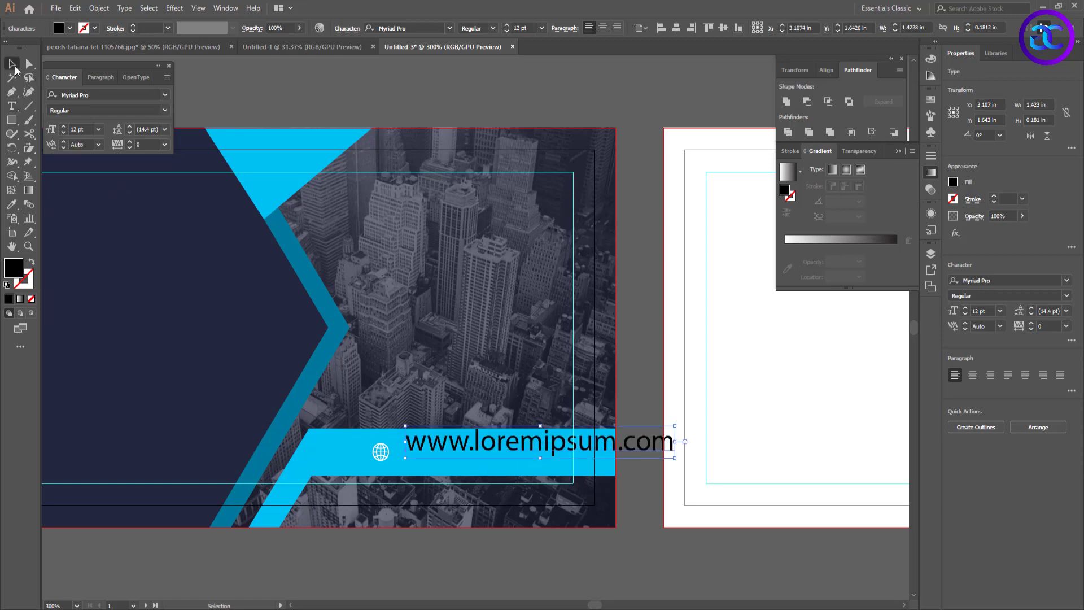
- Set the website text to 7 pt and move it down 0.03 in to line up with the globe icon
{"action": "type", "text": "6"}
{"action": "key", "text": "Return"}
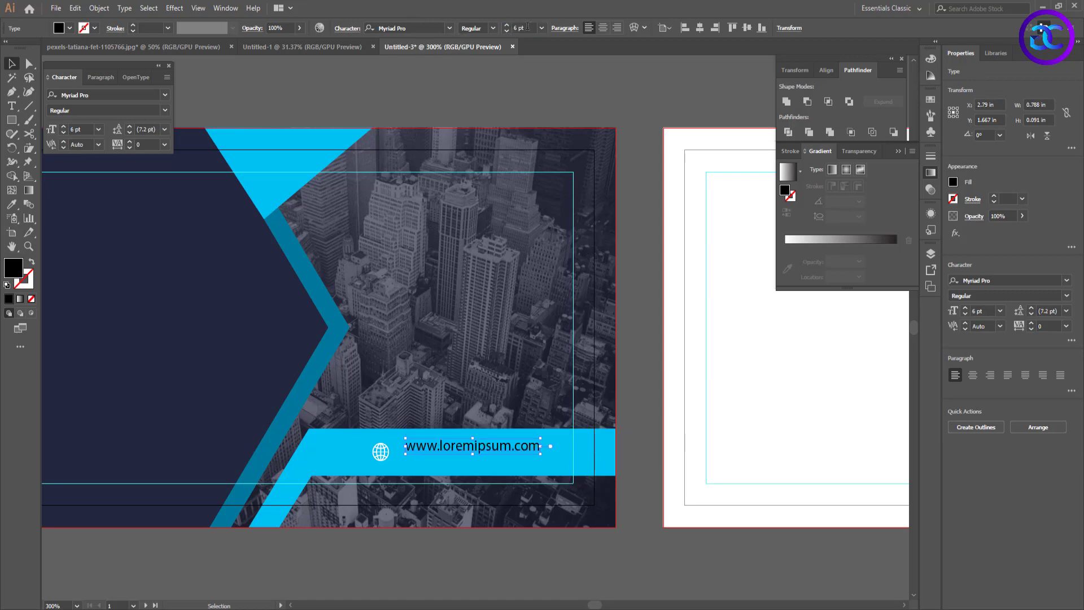
{"action": "type", "text": "7"}
{"action": "key", "text": "Return"}
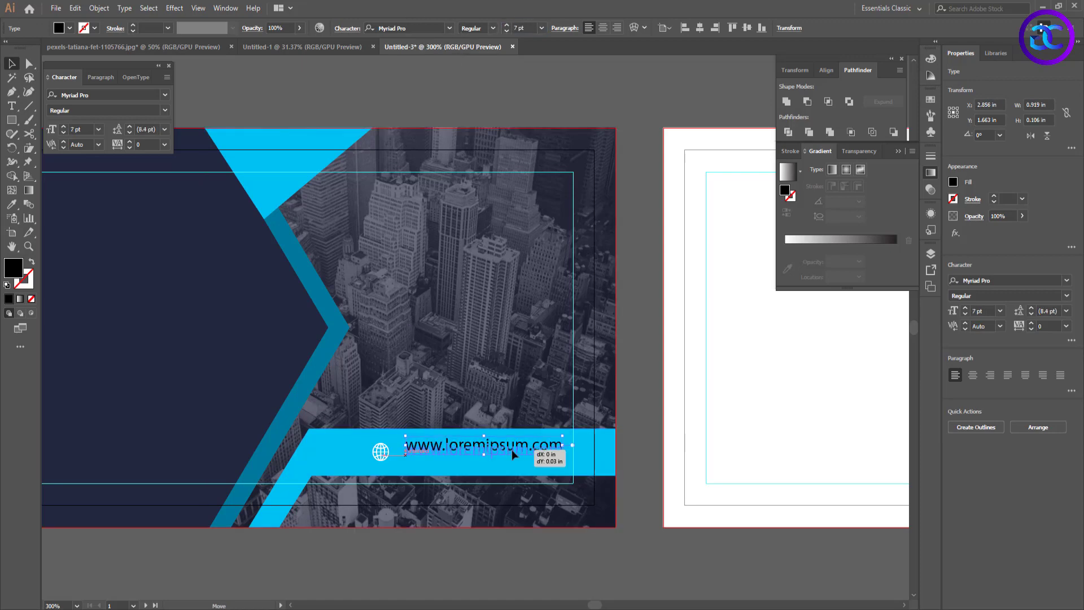
{"action": "left_click_drag", "start_coordinate": [512, 450], "coordinate": [512, 450]}
- Change the website text's font to Montserrat Regular and its fill to white
{"action": "left_click", "coordinate": [423, 29]}
{"action": "type", "text": "montse"}
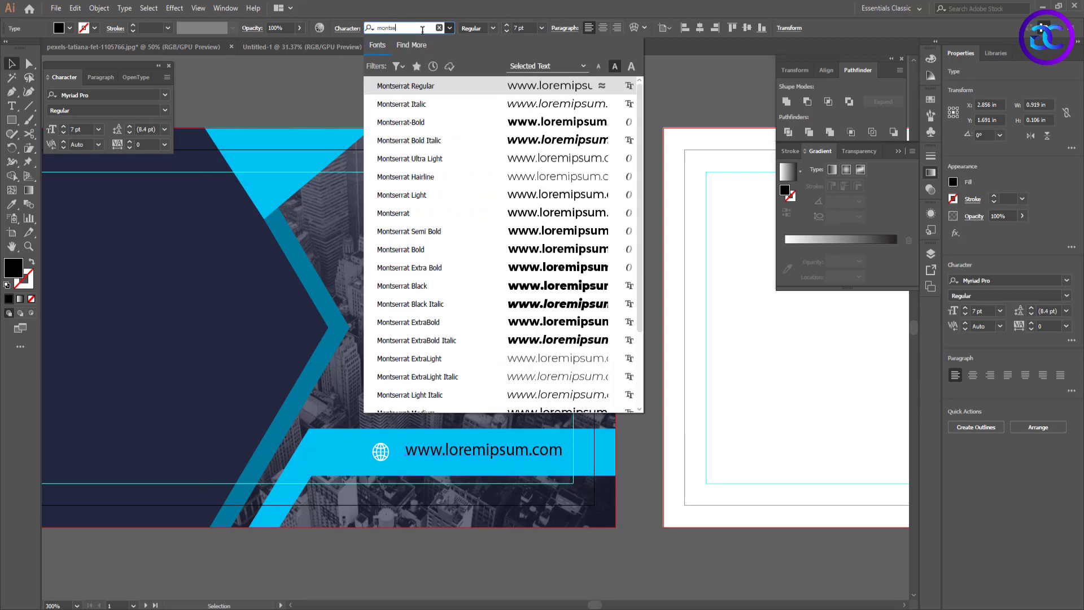
{"action": "left_click", "coordinate": [424, 86]}
{"action": "left_click", "coordinate": [70, 28]}
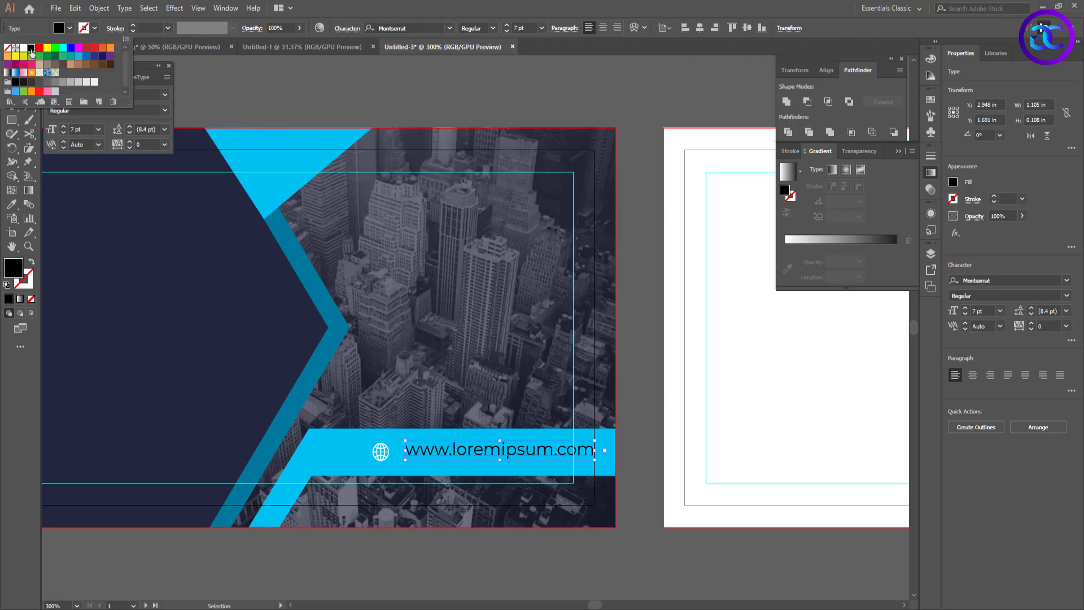
{"action": "left_click", "coordinate": [23, 48]}
{"action": "left_click", "coordinate": [601, 547]}
- Move the website text closer to the globe icon and centre it vertically on the blue bar
{"action": "left_click_drag", "start_coordinate": [471, 453], "coordinate": [460, 452]}
{"action": "key", "text": "Down"}
{"action": "key", "text": "Down"}
{"action": "key", "text": "Up"}
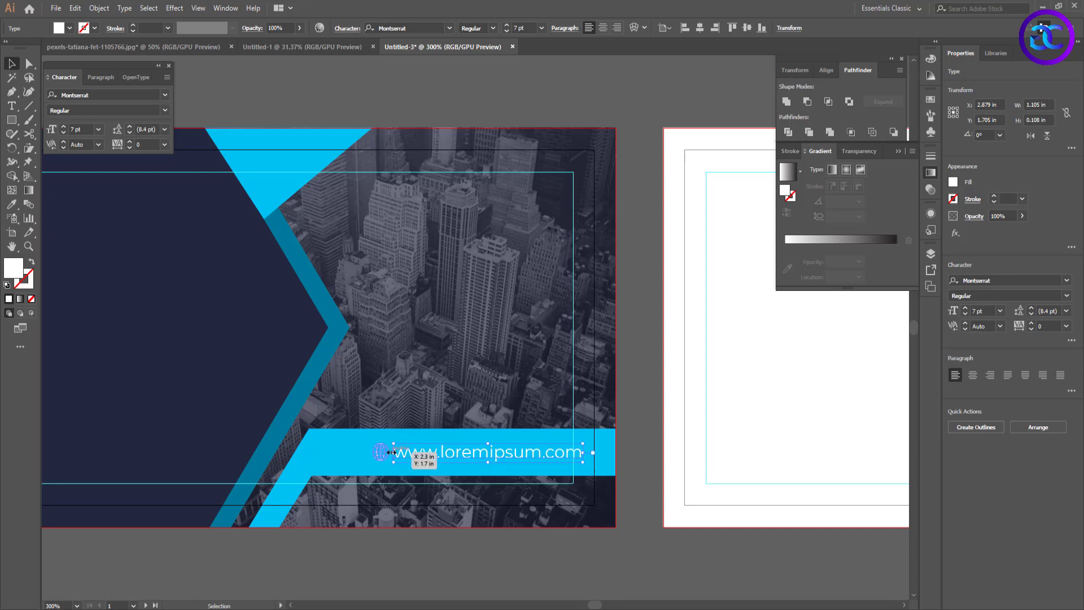
- Shift the globe icon and website text together to the left until the text sits inside the safe-area guide
{"action": "left_click", "coordinate": [386, 451], "text": "shift"}
{"action": "key", "text": "Left"}
{"action": "key", "text": "Left"}
{"action": "key", "text": "Left"}
{"action": "key", "text": "Left"}
{"action": "key", "text": "Left"}
{"action": "key", "text": "Left"}
{"action": "key", "text": "Left"}
{"action": "key", "text": "Left"}
{"action": "key", "text": "Left"}
{"action": "key", "text": "Right"}
{"action": "key", "text": "Right"}
{"action": "key", "text": "Right"}
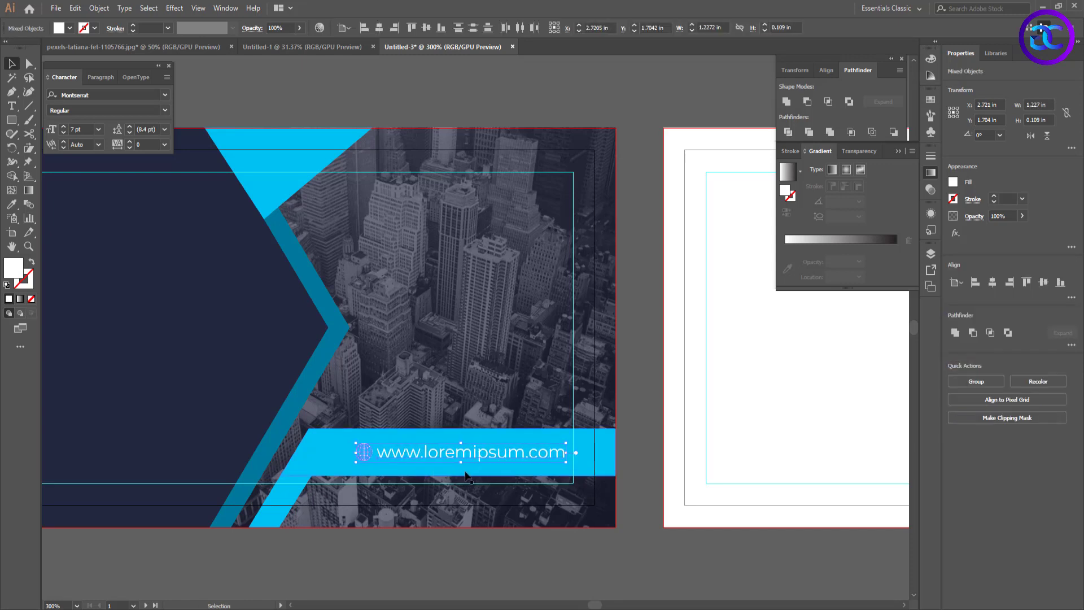
- Nudge the globe icon and website text to the right until the text ends on the safe-area guide
{"action": "key", "text": "Right"}
{"action": "key", "text": "Right"}
{"action": "key", "text": "Right"}
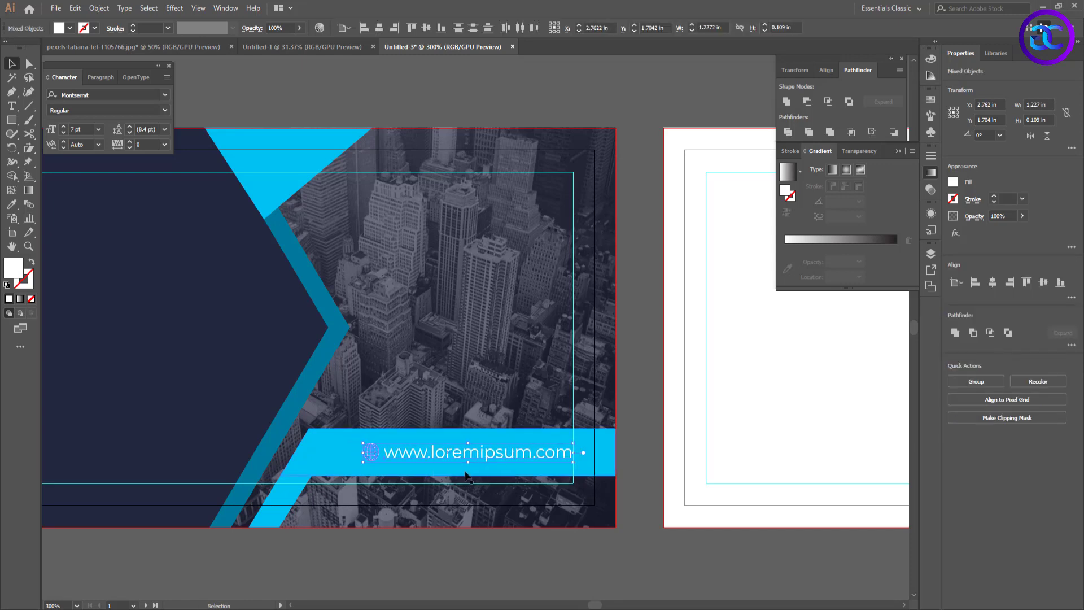
{"action": "left_click", "coordinate": [701, 527]}
{"action": "scroll", "coordinate": [674, 514], "scroll_direction": "down", "scroll_amount": 1}
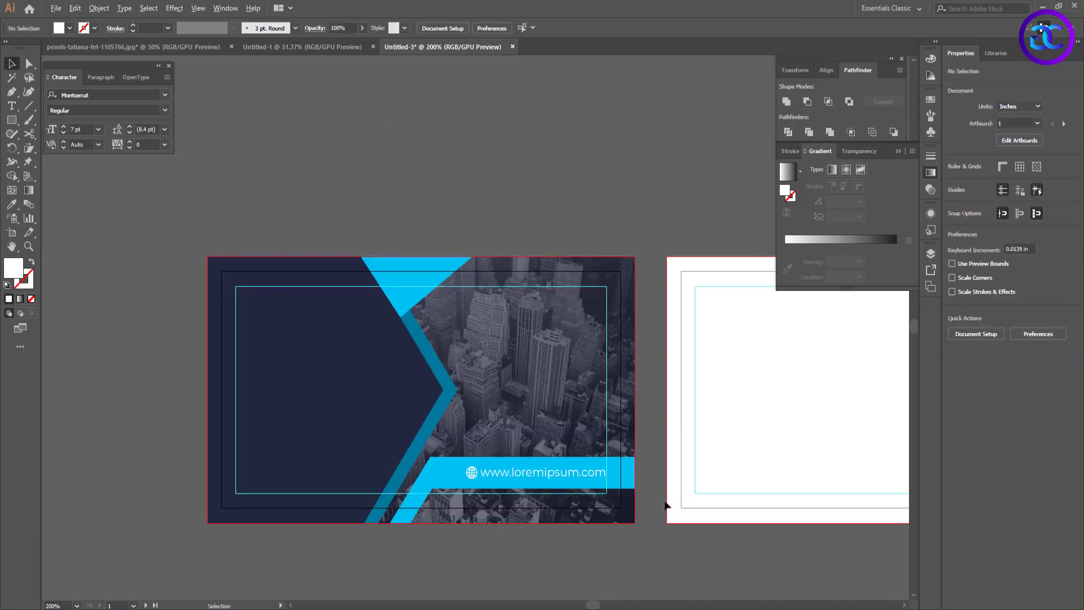
- Add the text "LOGOTEXT" on the front card's navy shape and scale it up to 19.69 pt
{"action": "key", "text": "t"}
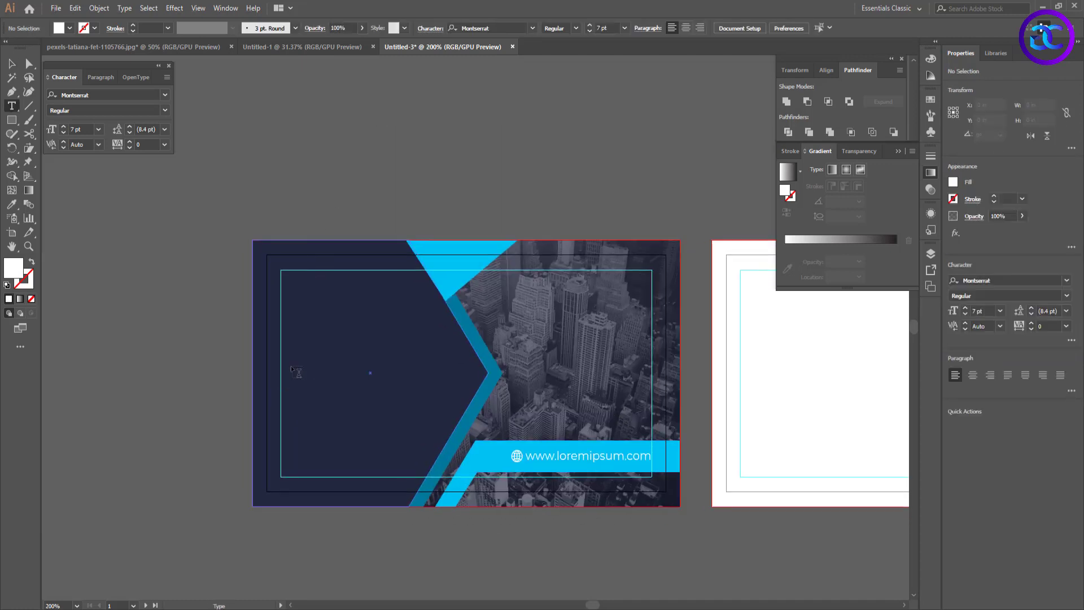
{"action": "left_click", "coordinate": [296, 371]}
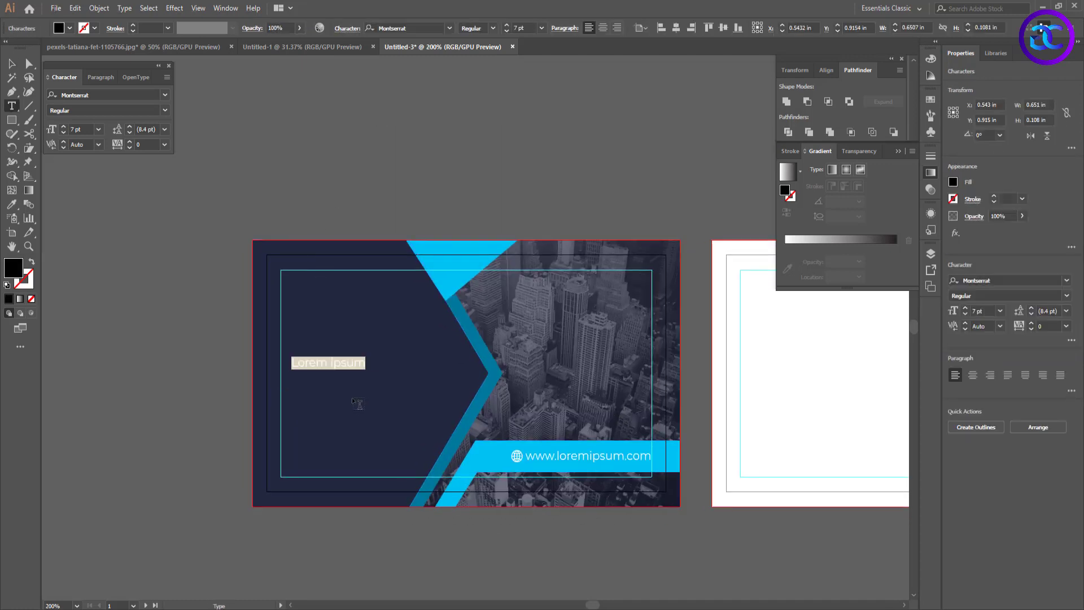
{"action": "type", "text": "LOGOTEXT"}
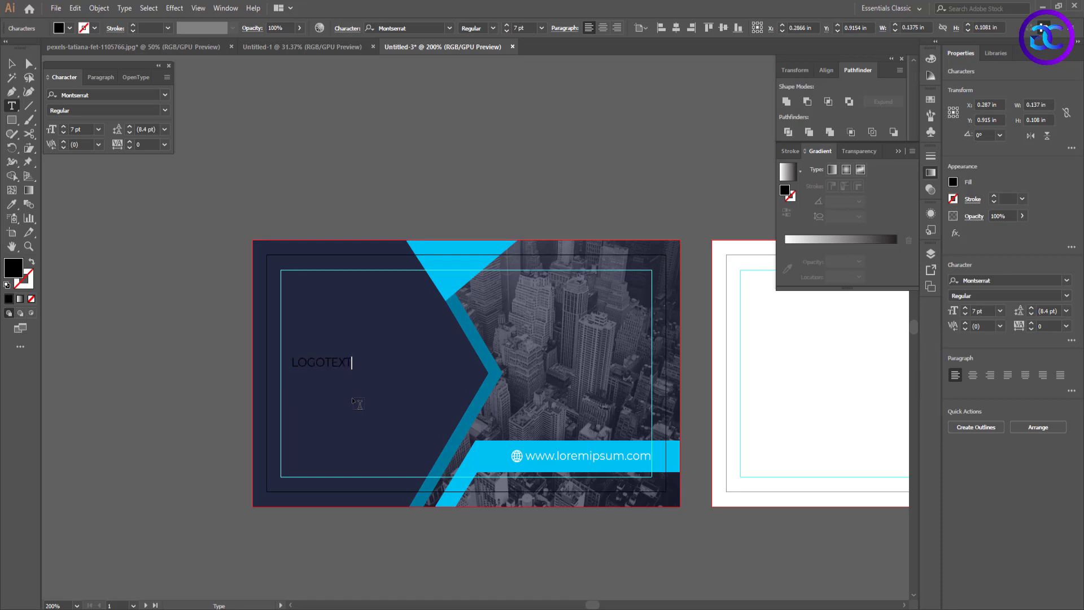
{"action": "left_click", "coordinate": [12, 64]}
{"action": "left_click_drag", "start_coordinate": [352, 370], "coordinate": [473, 393]}
- Set the word "LOGO" to Montserrat Bold and fill it with white
{"action": "key", "text": "t"}
{"action": "left_click_drag", "start_coordinate": [292, 374], "coordinate": [386, 375]}
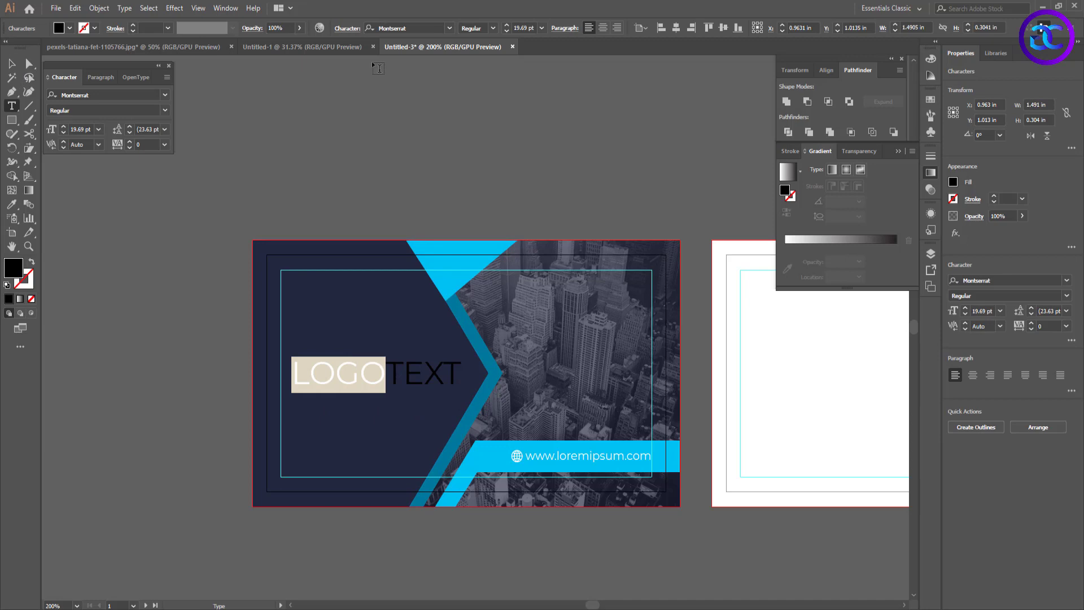
{"action": "left_click", "coordinate": [448, 29]}
{"action": "left_click", "coordinate": [448, 29]}
{"action": "left_click", "coordinate": [495, 31]}
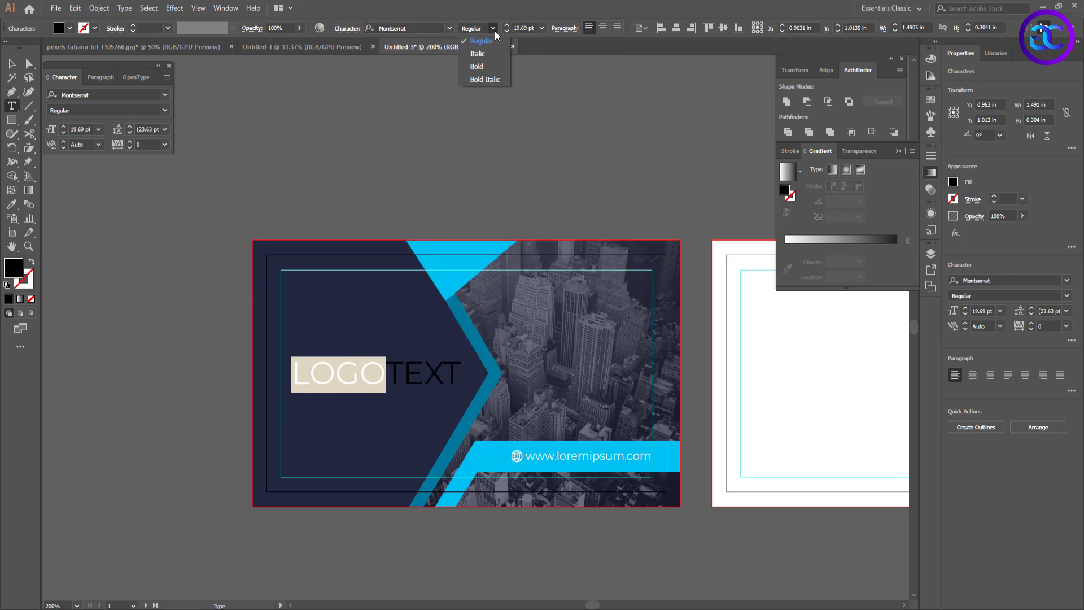
{"action": "left_click", "coordinate": [486, 66]}
{"action": "left_click", "coordinate": [69, 28]}
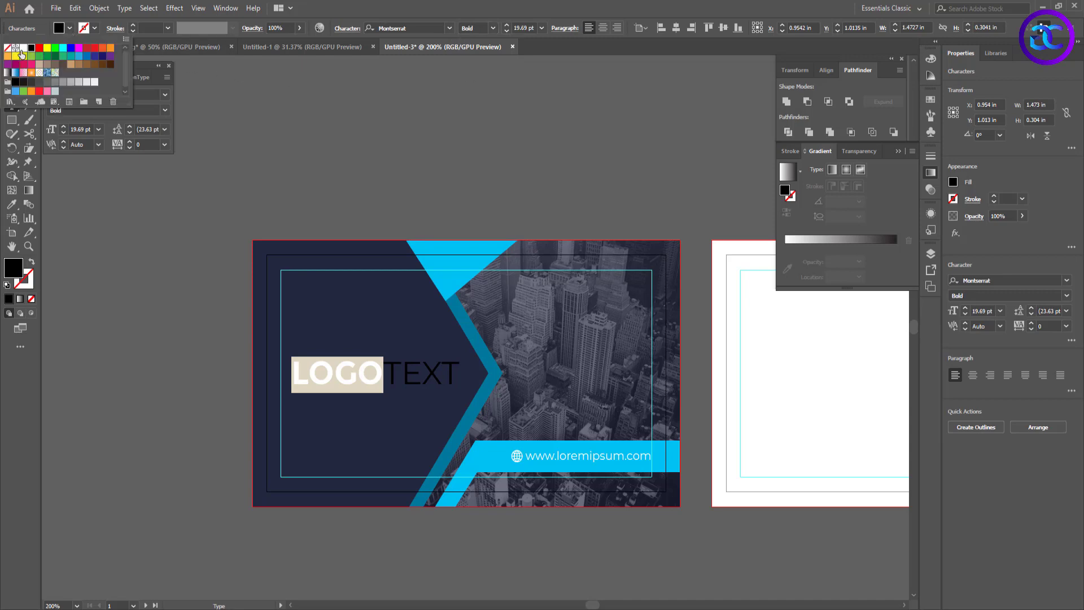
{"action": "left_click", "coordinate": [24, 54]}
{"action": "left_click_drag", "start_coordinate": [390, 374], "coordinate": [460, 375]}
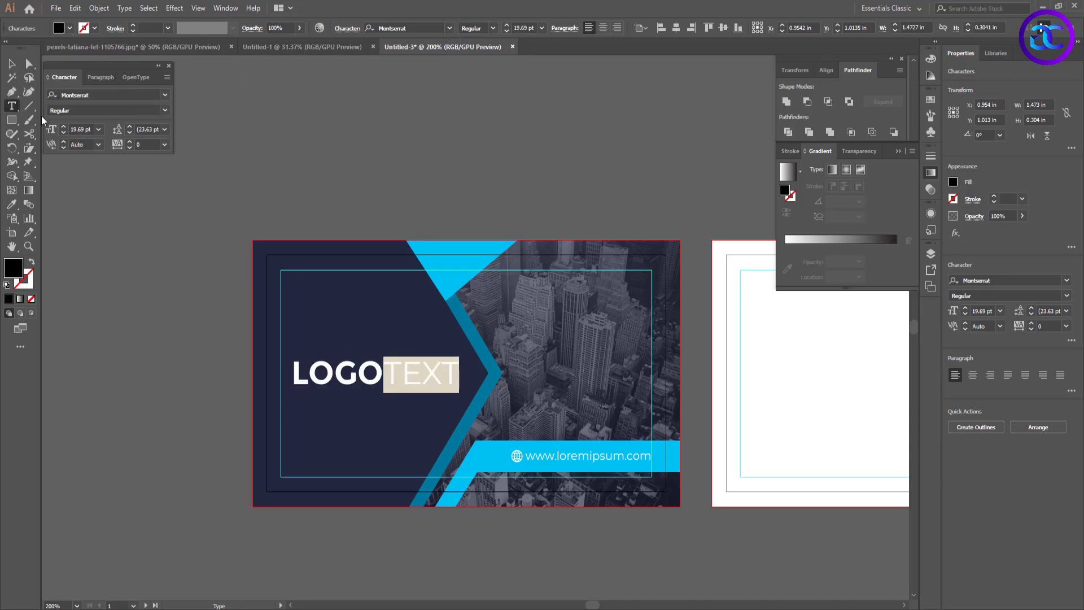
{"action": "double_click", "coordinate": [13, 267]}
{"action": "left_click", "coordinate": [659, 251]}
- Copy colour 00C0F4 from the blue triangle and apply it as the fill of the word "TEXT"
{"action": "left_click", "coordinate": [12, 64]}
{"action": "left_click", "coordinate": [457, 257]}
{"action": "double_click", "coordinate": [12, 270]}
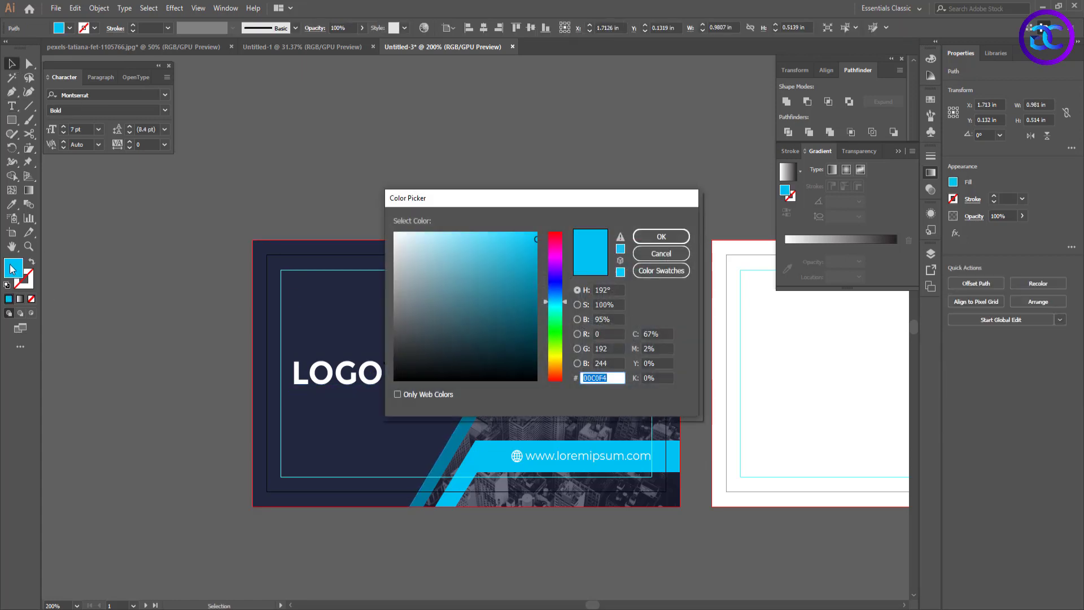
{"action": "key", "text": "Escape"}
{"action": "key", "text": "t"}
{"action": "left_click_drag", "start_coordinate": [385, 374], "coordinate": [449, 374]}
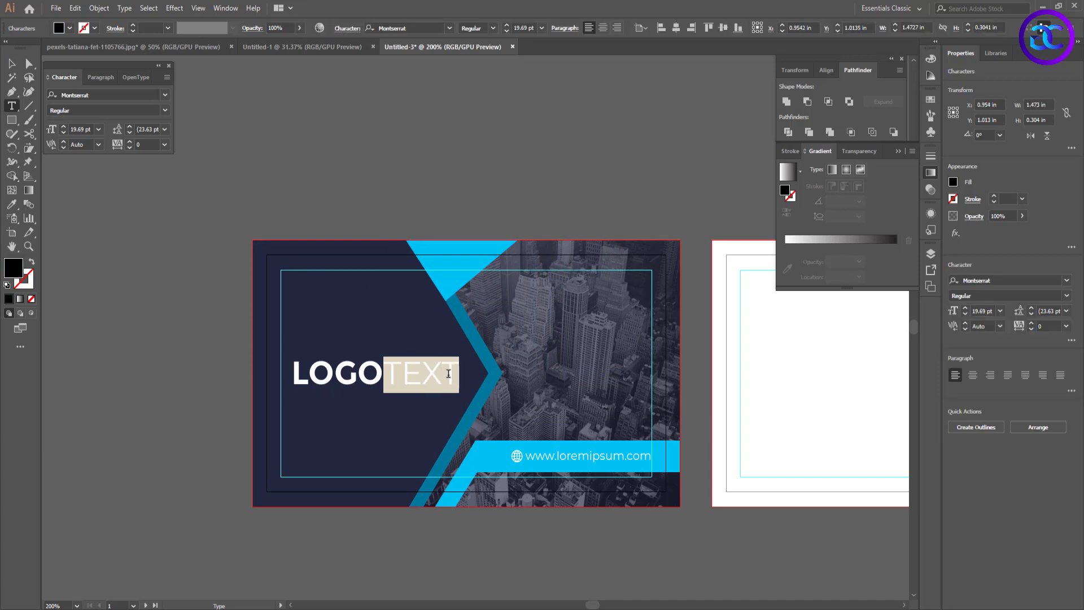
{"action": "double_click", "coordinate": [11, 270]}
{"action": "key", "text": "ctrl+v"}
{"action": "key", "text": "Return"}
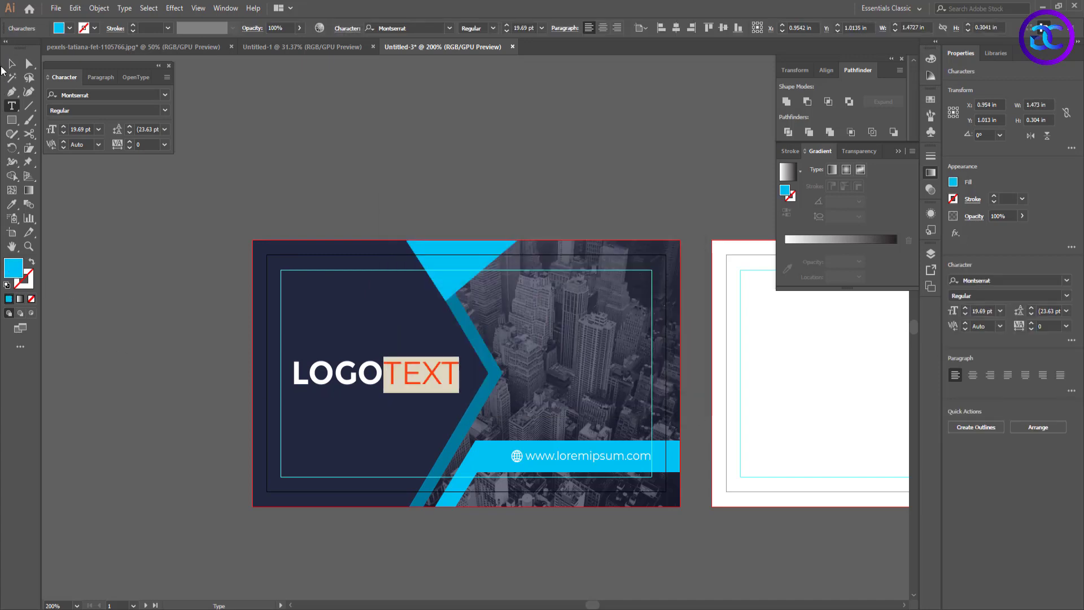
{"action": "key", "text": "Escape"}
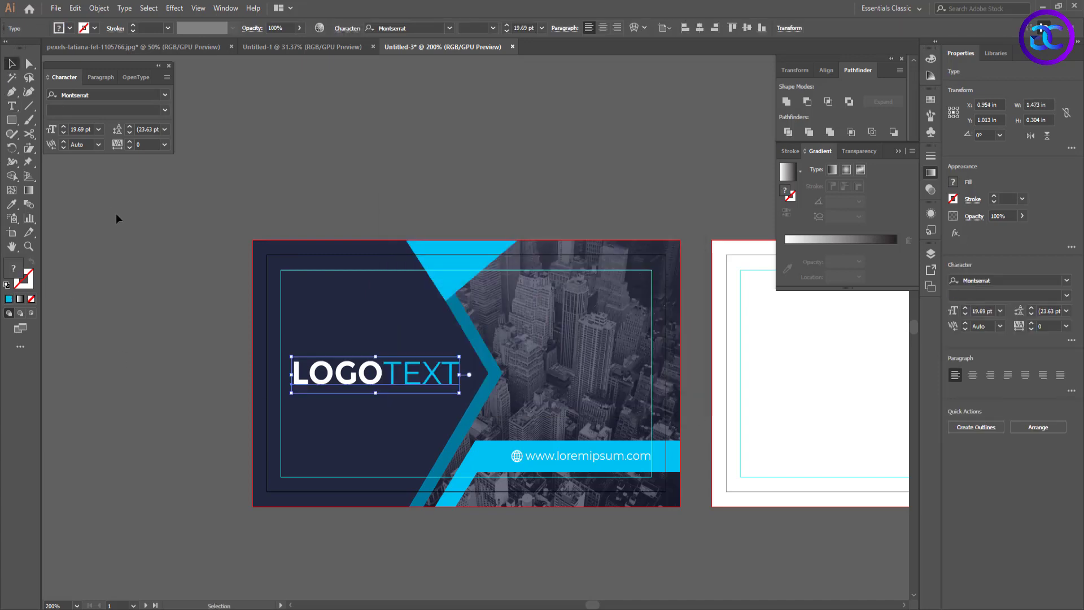
- Duplicate the logo text just below itself and replace the copy's wording with "YOUR TAGLINE HERE"
{"action": "left_click_drag", "start_coordinate": [370, 375], "coordinate": [370, 408]}
{"action": "triple_click", "coordinate": [370, 408]}
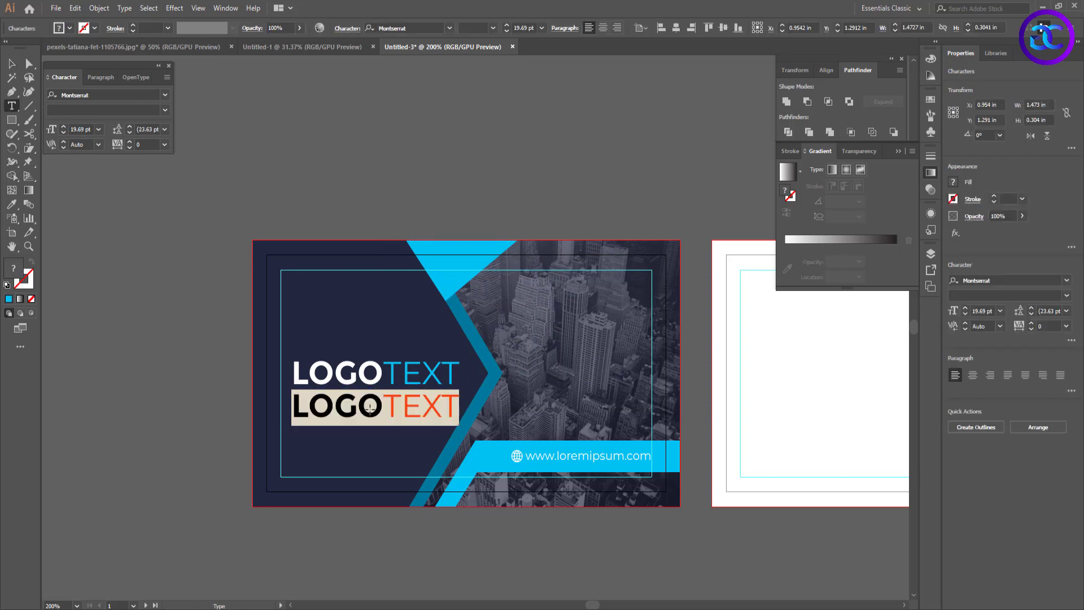
{"action": "type", "text": "YOUR"}
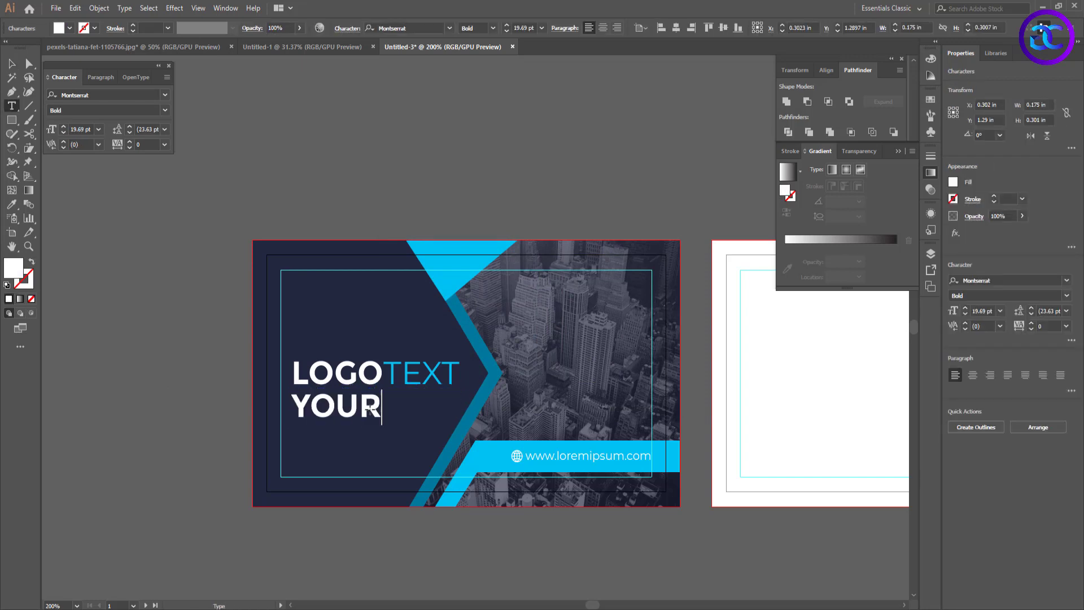
{"action": "type", "text": " TAGLINE HERE"}
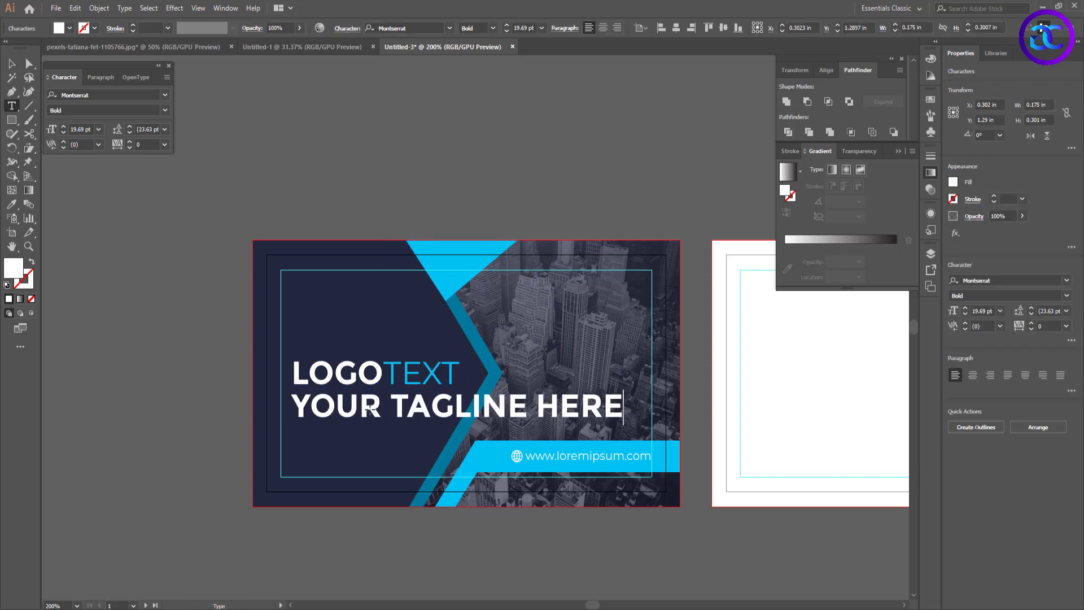
{"action": "left_click", "coordinate": [10, 65]}
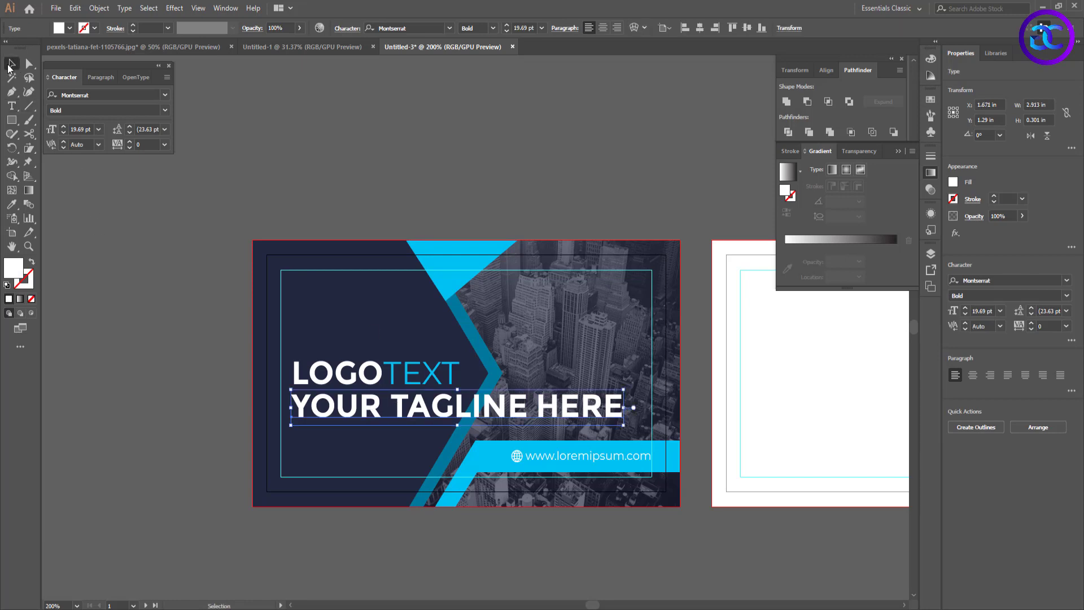
- Set the tagline to Regular, scale it to 9.8 pt to match the logo text's width, and align it beneath the logo
{"action": "left_click", "coordinate": [493, 28]}
{"action": "left_click", "coordinate": [482, 41]}
{"action": "left_click_drag", "start_coordinate": [626, 426], "coordinate": [466, 418]}
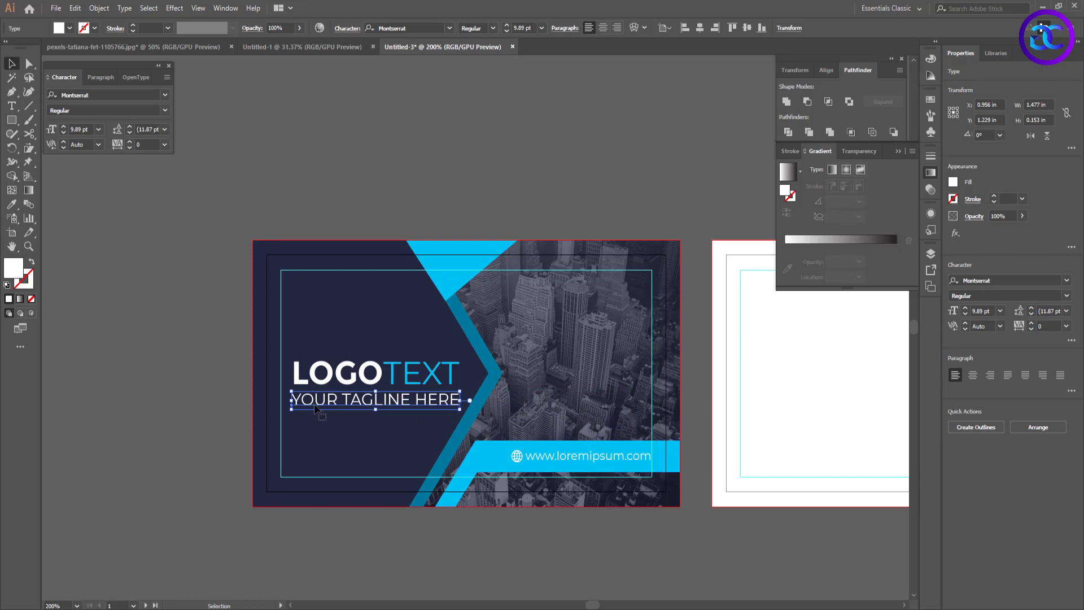
{"action": "scroll", "coordinate": [303, 401], "scroll_direction": "up", "scroll_amount": 3}
{"action": "left_click_drag", "start_coordinate": [319, 386], "coordinate": [324, 387]}
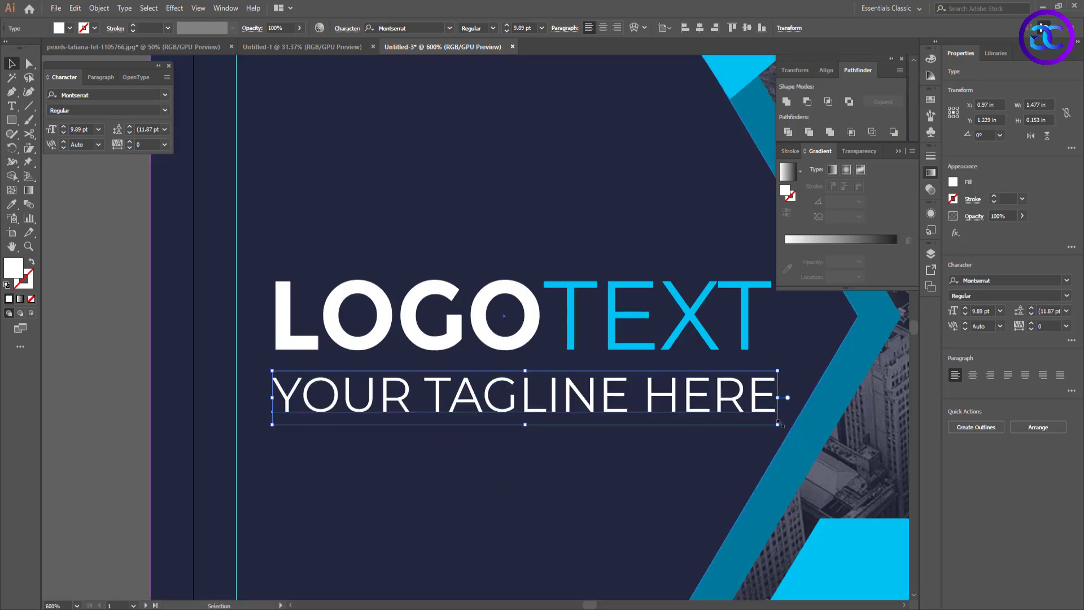
{"action": "left_click_drag", "start_coordinate": [782, 426], "coordinate": [777, 424]}
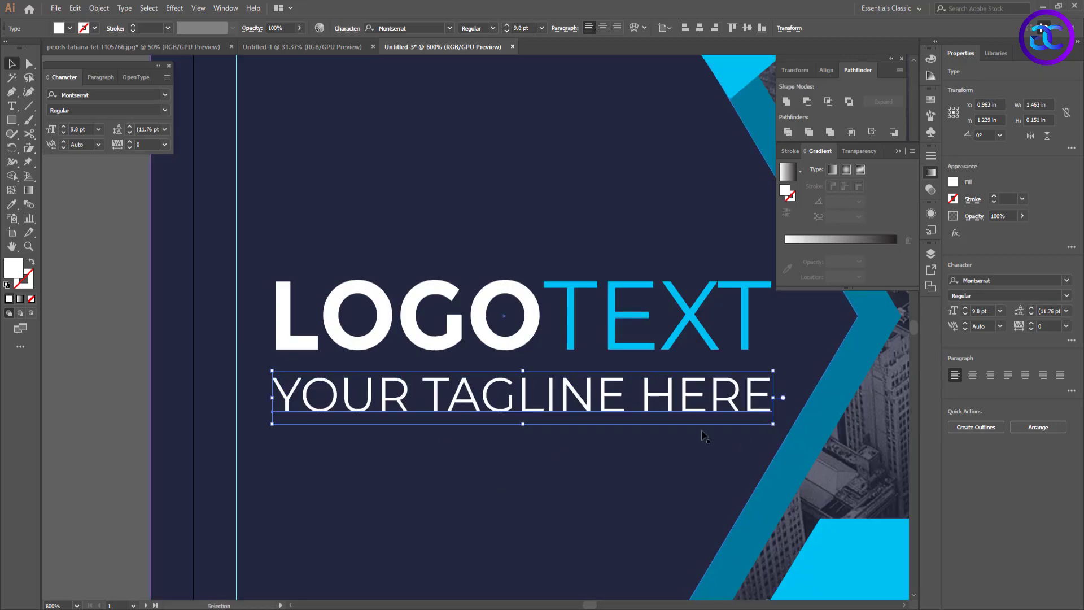
- Move the logo text and tagline to the left safe-area guide, group them, and centre the group vertically on the card
{"action": "left_click", "coordinate": [607, 333], "text": "shift"}
{"action": "scroll", "coordinate": [588, 365], "scroll_direction": "down", "scroll_amount": 2}
{"action": "mouse_move", "coordinate": [678, 390]}
{"action": "left_mouse_down"}
{"action": "mouse_move", "coordinate": [665, 408]}
{"action": "mouse_move", "coordinate": [668, 395]}
{"action": "left_mouse_up"}
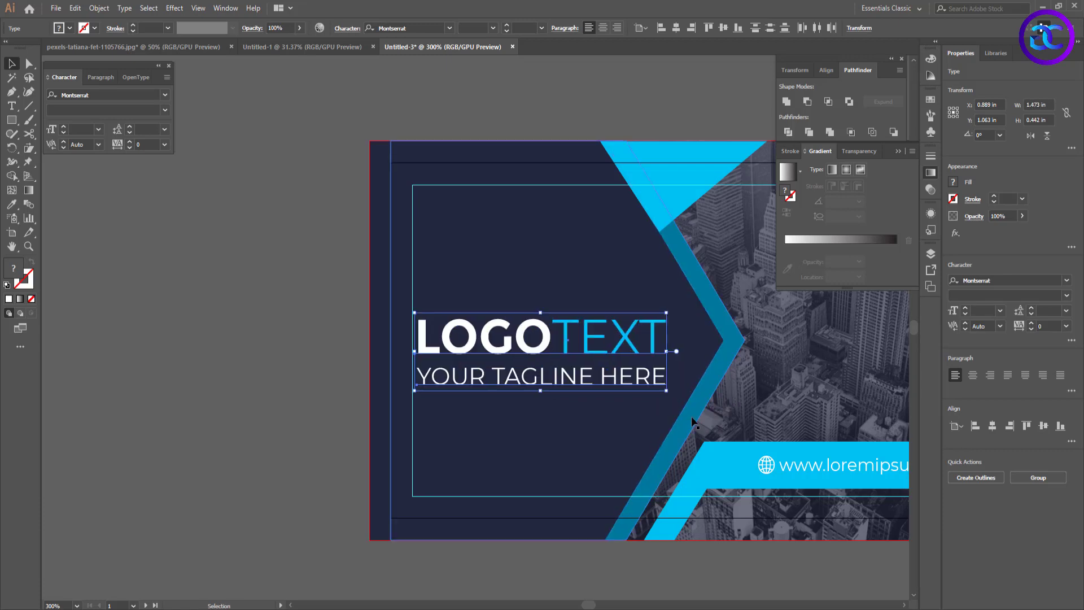
{"action": "key", "text": "ctrl+g"}
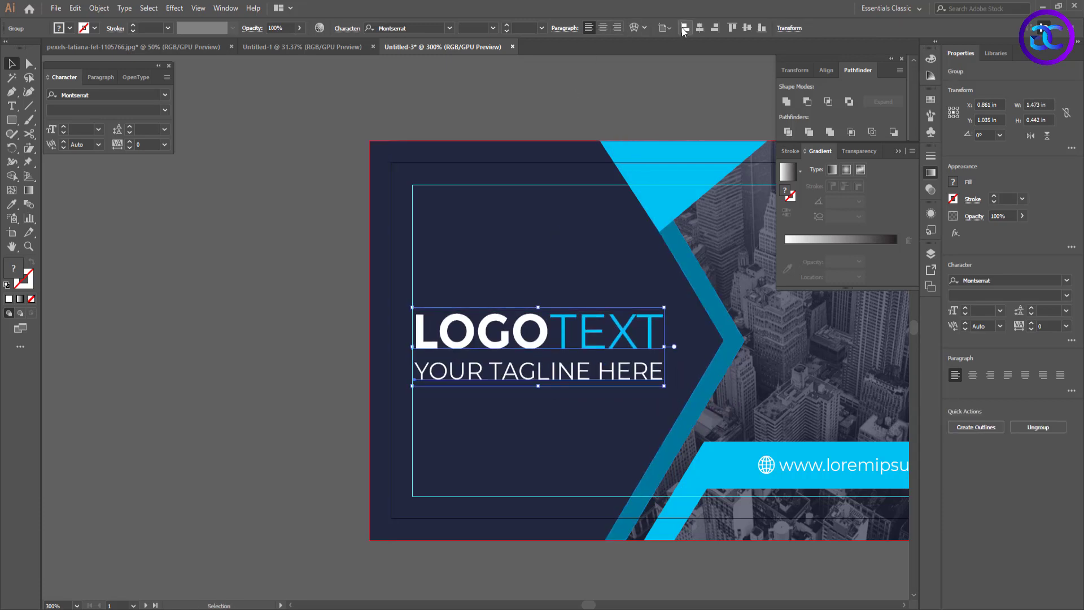
{"action": "left_click", "coordinate": [747, 28]}
{"action": "key", "text": "ctrl+minus"}
{"action": "left_click", "coordinate": [259, 366]}
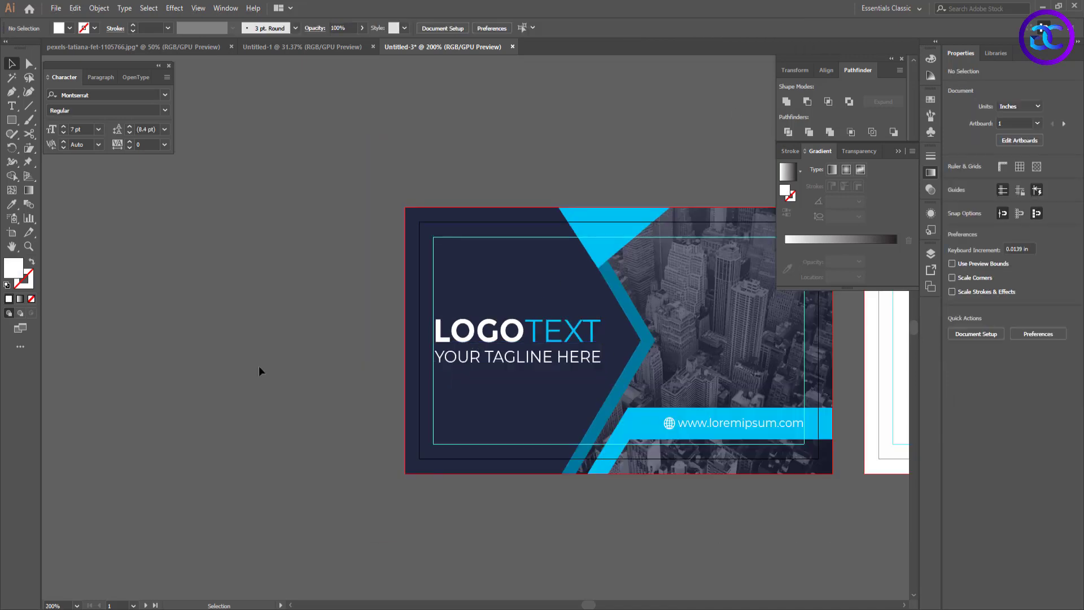
- Duplicate the navy arrow shape from the front card onto the left edge of the blank second card
{"action": "key", "text": "ctrl+minus"}
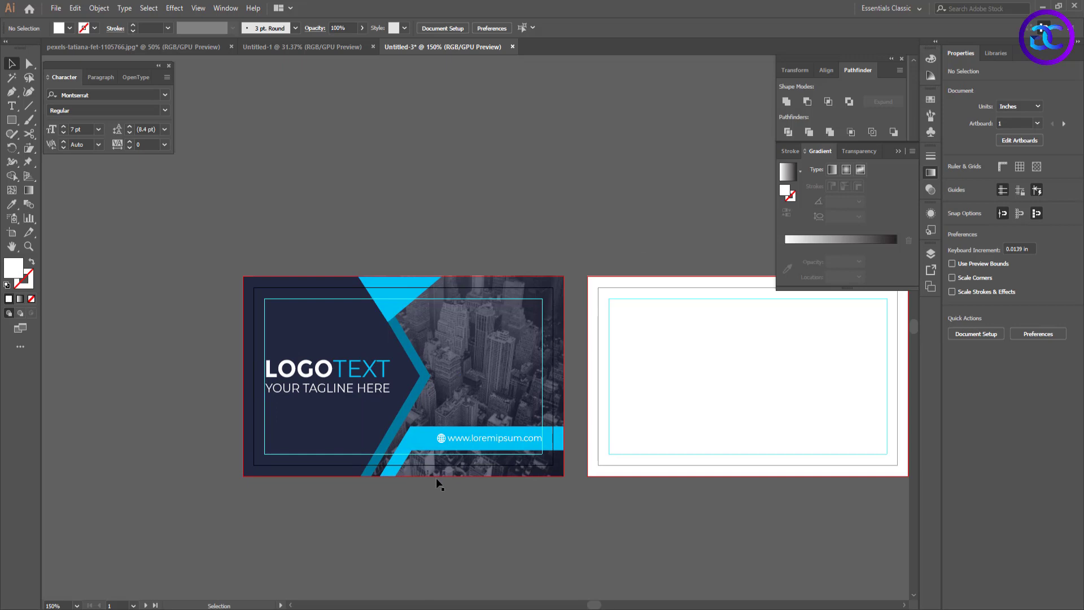
{"action": "left_click_drag", "start_coordinate": [493, 443], "coordinate": [460, 447]}
{"action": "left_click", "coordinate": [292, 324]}
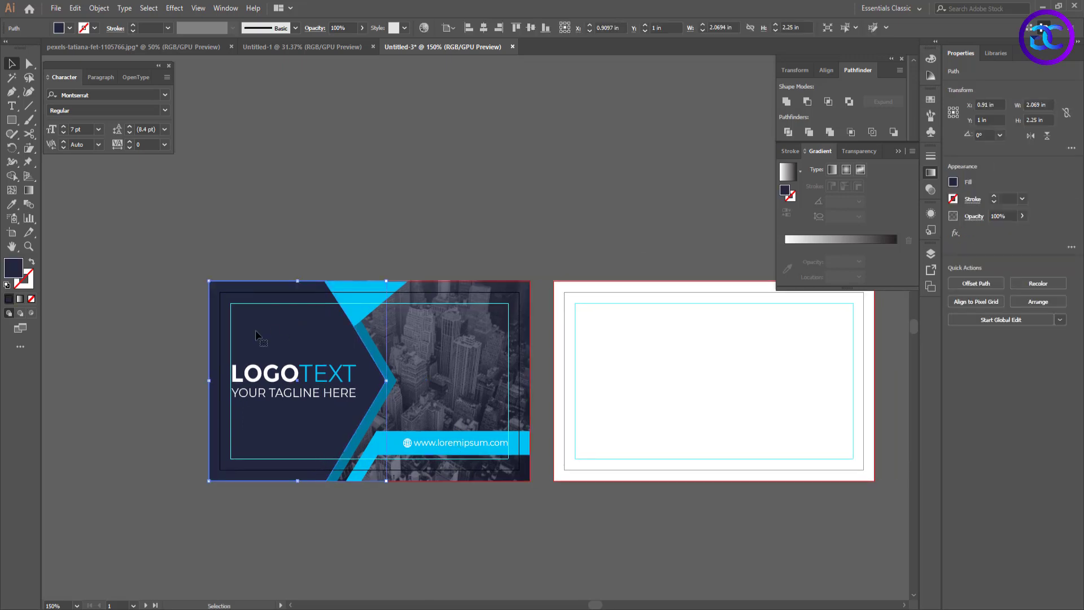
{"action": "key", "text": "ctrl+c"}
{"action": "left_click_drag", "start_coordinate": [256, 332], "coordinate": [601, 357]}
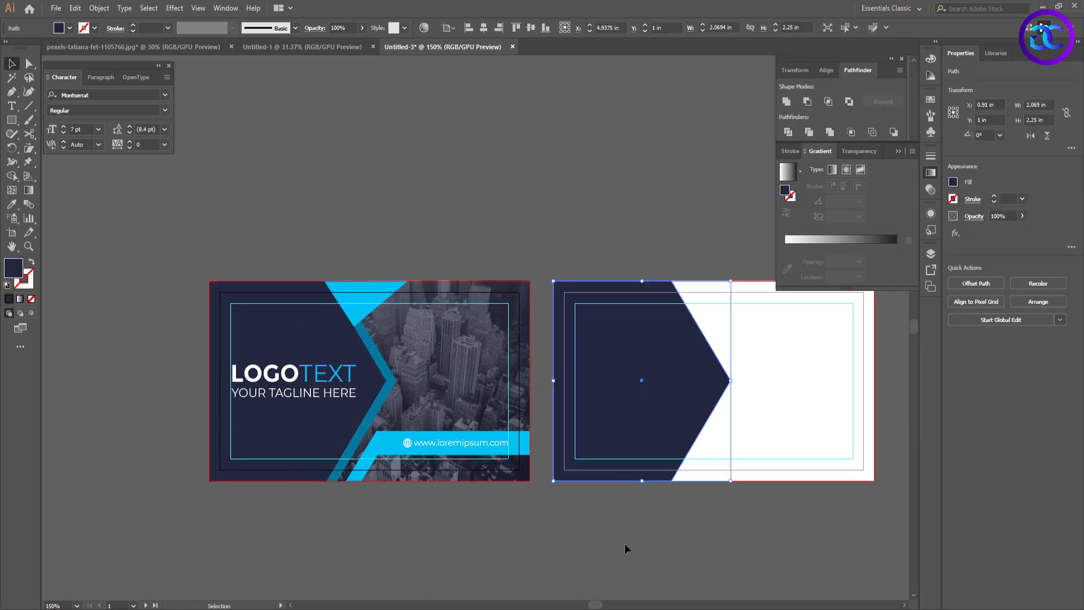
{"action": "left_click", "coordinate": [624, 544]}
{"action": "left_click_drag", "start_coordinate": [717, 514], "coordinate": [660, 509]}
{"action": "left_click_drag", "start_coordinate": [718, 486], "coordinate": [699, 482]}
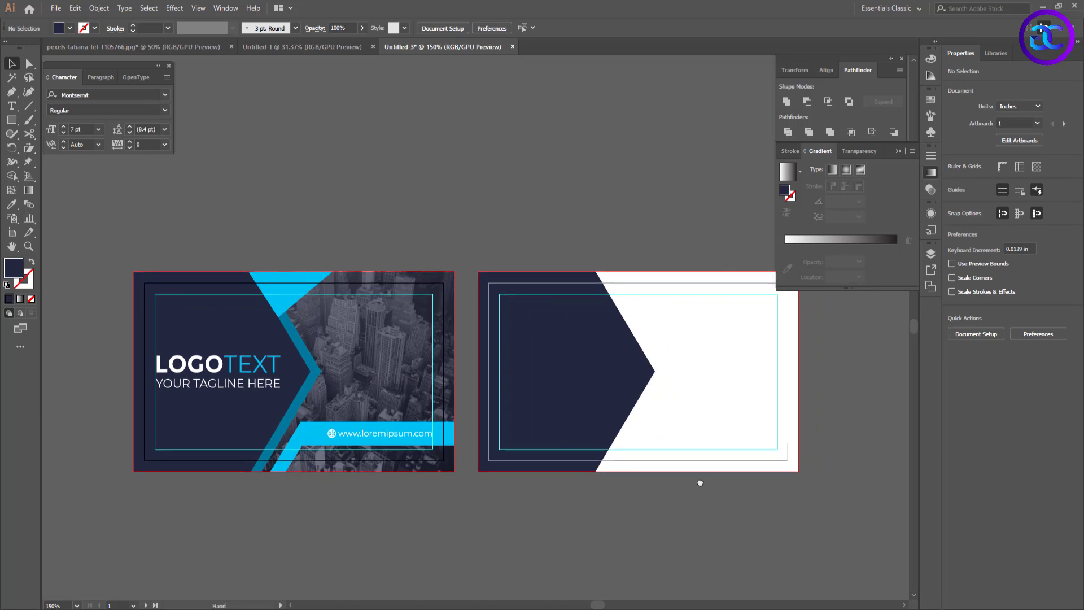
- Draw a triangle with the Pen tool along the navy shape's lower slanted edge and fill it with the front triangle's light blue
{"action": "left_click", "coordinate": [11, 91]}
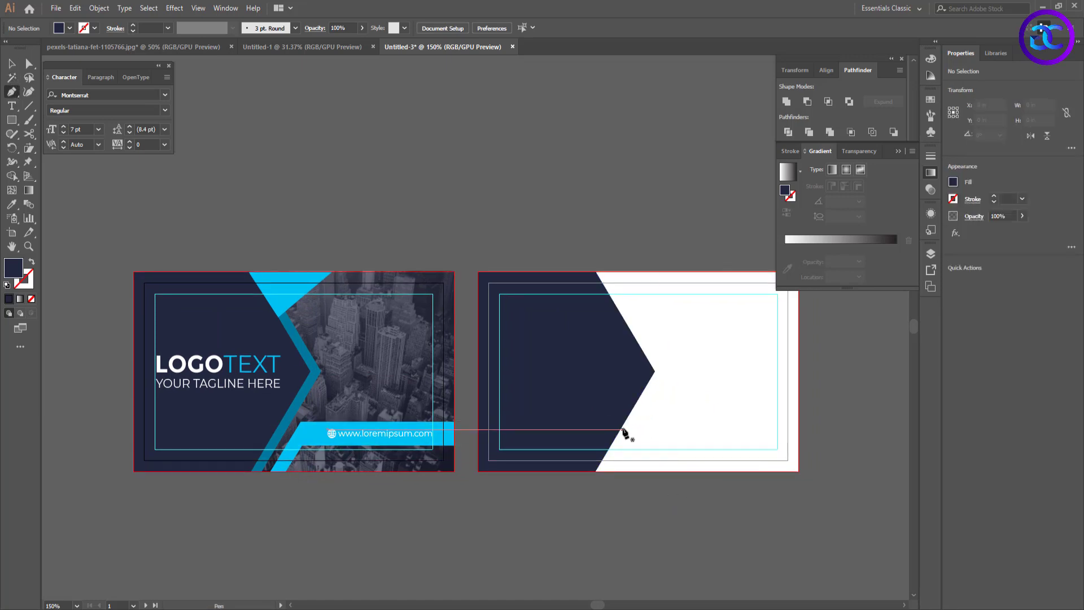
{"action": "left_click", "coordinate": [625, 422]}
{"action": "left_click", "coordinate": [678, 470]}
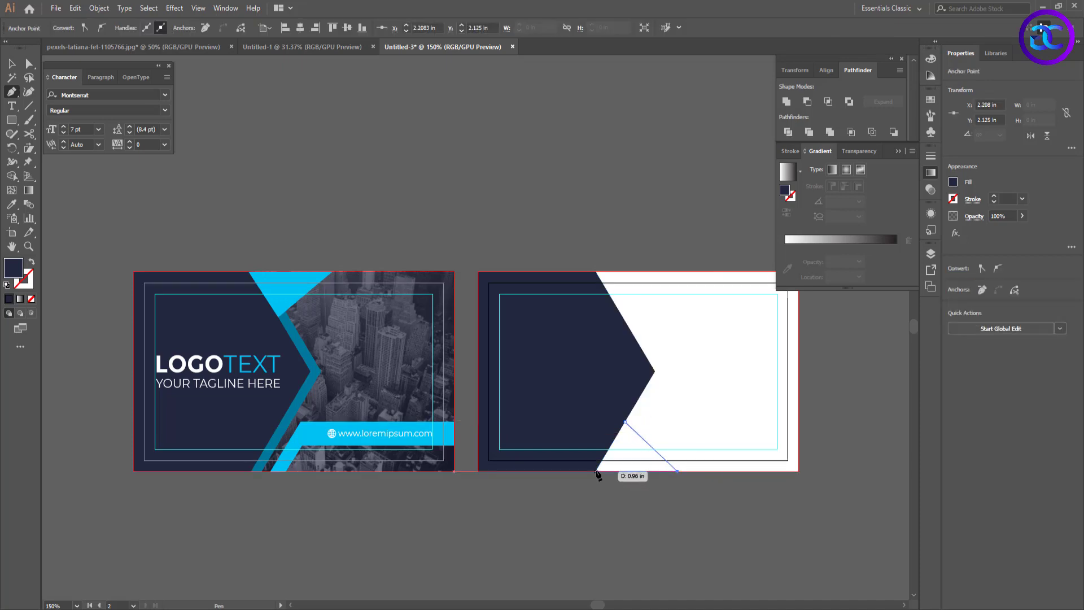
{"action": "left_click", "coordinate": [595, 471]}
{"action": "left_click", "coordinate": [625, 423]}
{"action": "key", "text": "i"}
{"action": "left_click", "coordinate": [308, 290]}
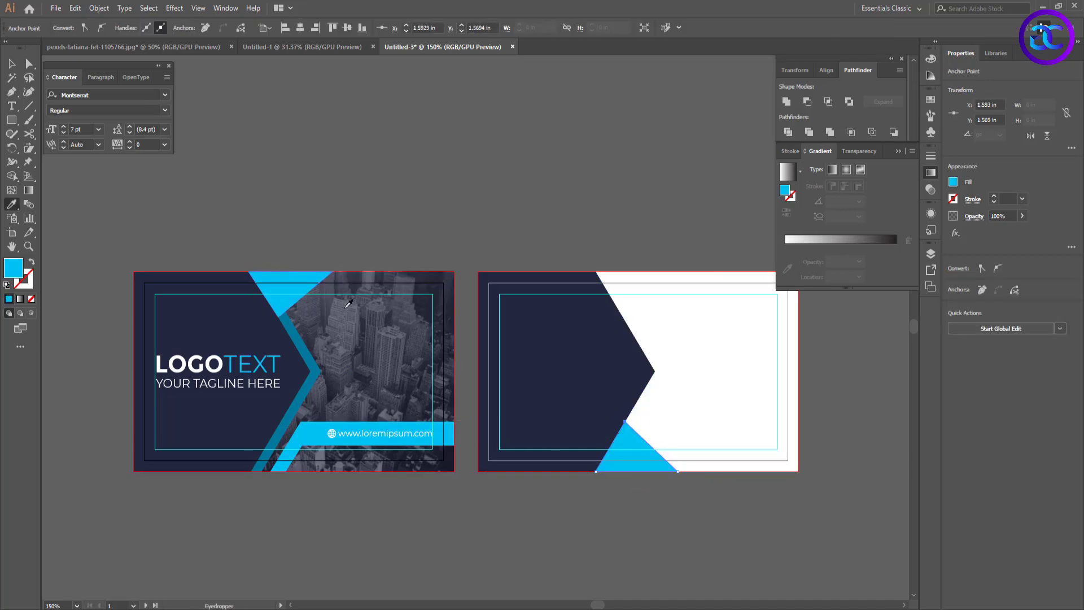
{"action": "key", "text": "v"}
{"action": "left_click", "coordinate": [624, 526]}
{"action": "left_click_drag", "start_coordinate": [667, 526], "coordinate": [622, 524]}
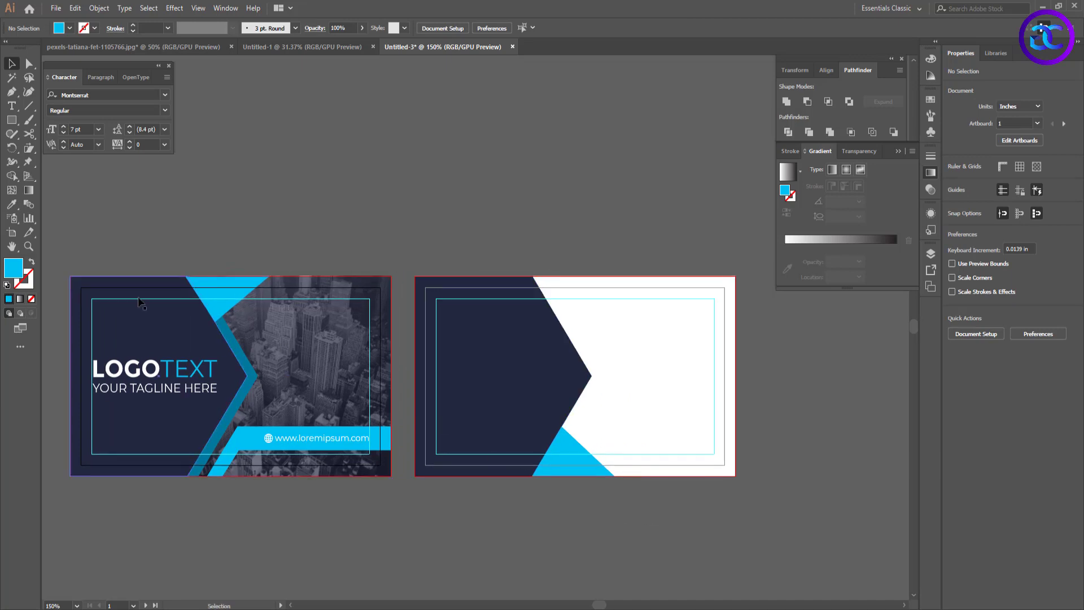
- Draw a light blue bar about 0.4 in tall from the second card's right edge and slant its left end parallel to the navy shape
{"action": "left_click", "coordinate": [11, 120]}
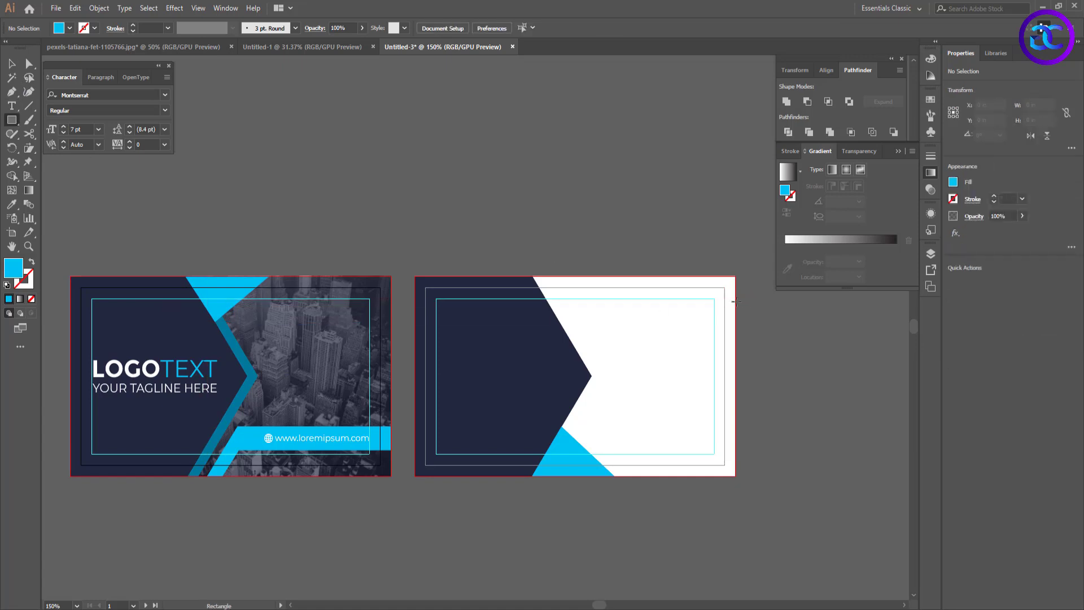
{"action": "left_click_drag", "start_coordinate": [736, 299], "coordinate": [583, 335]}
{"action": "scroll", "coordinate": [559, 335], "scroll_direction": "up", "scroll_amount": 2}
{"action": "key", "text": "a"}
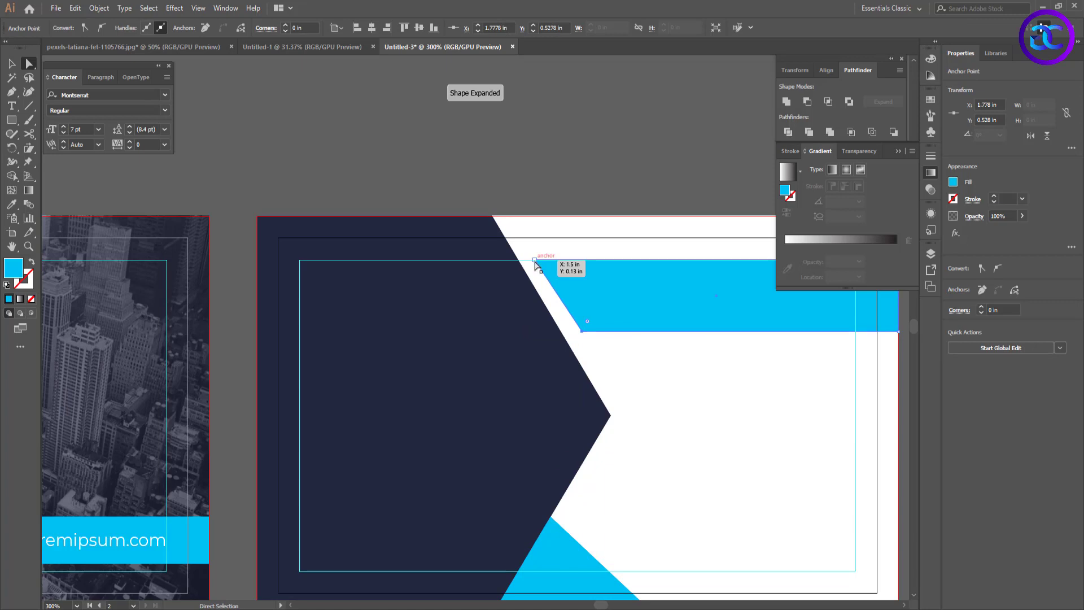
{"action": "left_click", "coordinate": [540, 266]}
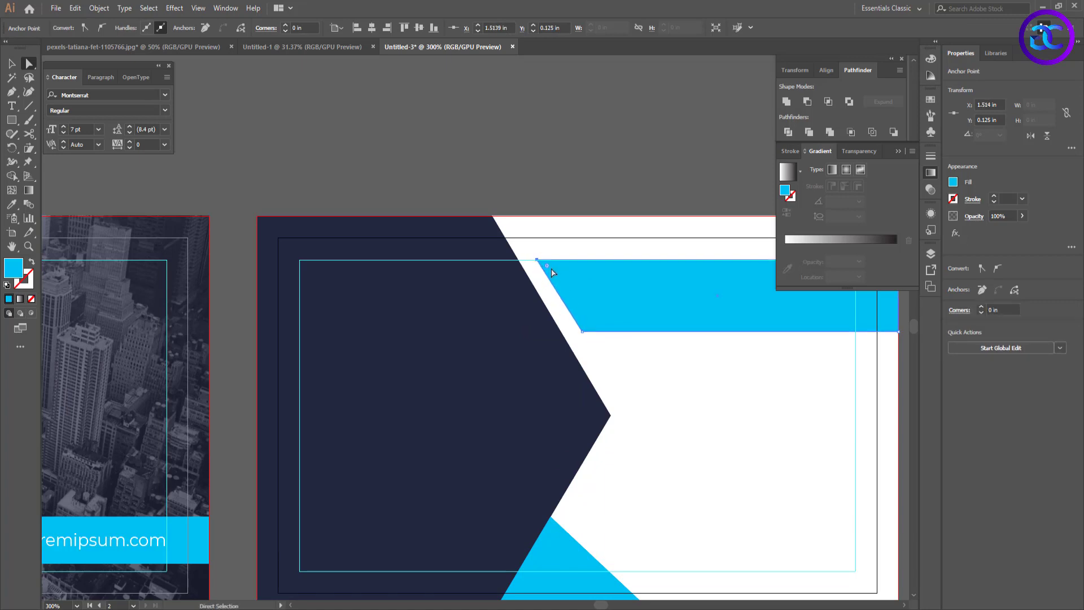
{"action": "scroll", "coordinate": [550, 270], "scroll_direction": "up", "scroll_amount": 1}
{"action": "left_click", "coordinate": [594, 355]}
{"action": "scroll", "coordinate": [621, 385], "scroll_direction": "down", "scroll_amount": 3}
{"action": "left_click", "coordinate": [669, 404]}
{"action": "left_click_drag", "start_coordinate": [670, 405], "coordinate": [643, 402]}
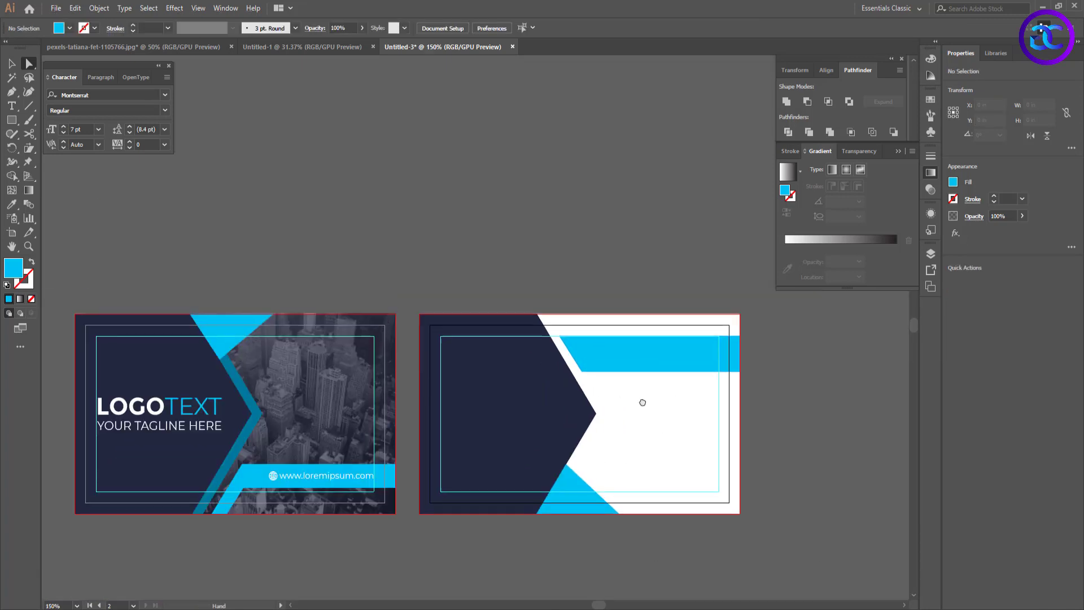
- Copy the front card's logo text and tagline group onto the second card's light blue bar and fill it white
{"action": "scroll", "coordinate": [647, 384], "scroll_direction": "up", "scroll_amount": 2}
{"action": "scroll", "coordinate": [638, 341], "scroll_direction": "up", "scroll_amount": 2}
{"action": "scroll", "coordinate": [621, 396], "scroll_direction": "down", "scroll_amount": 2}
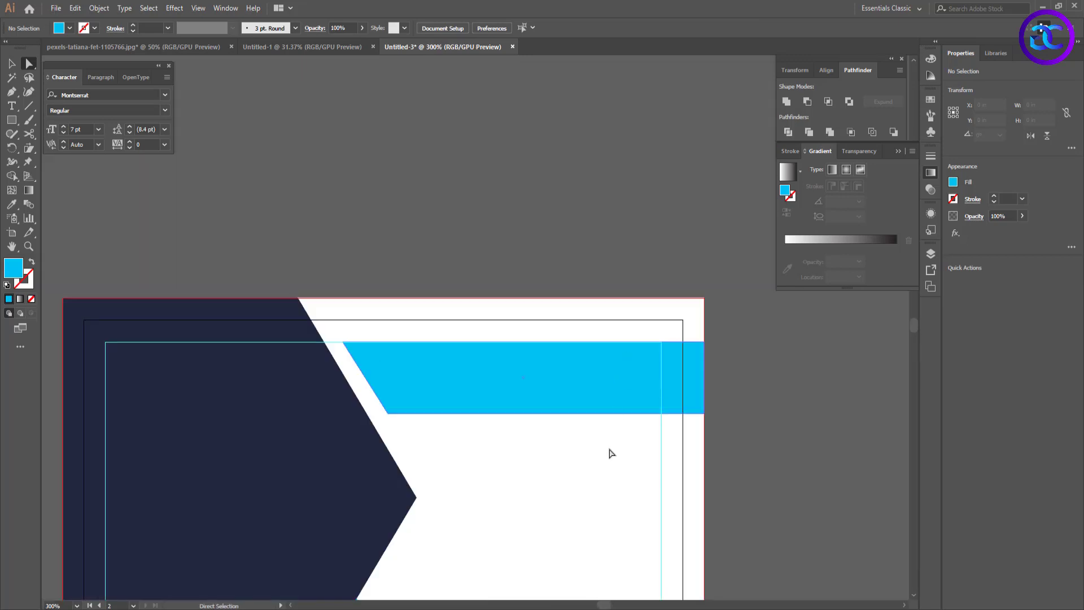
{"action": "scroll", "coordinate": [610, 454], "scroll_direction": "down", "scroll_amount": 2}
{"action": "key", "text": "v"}
{"action": "left_click", "coordinate": [91, 459]}
{"action": "left_click_drag", "start_coordinate": [90, 459], "coordinate": [558, 406]}
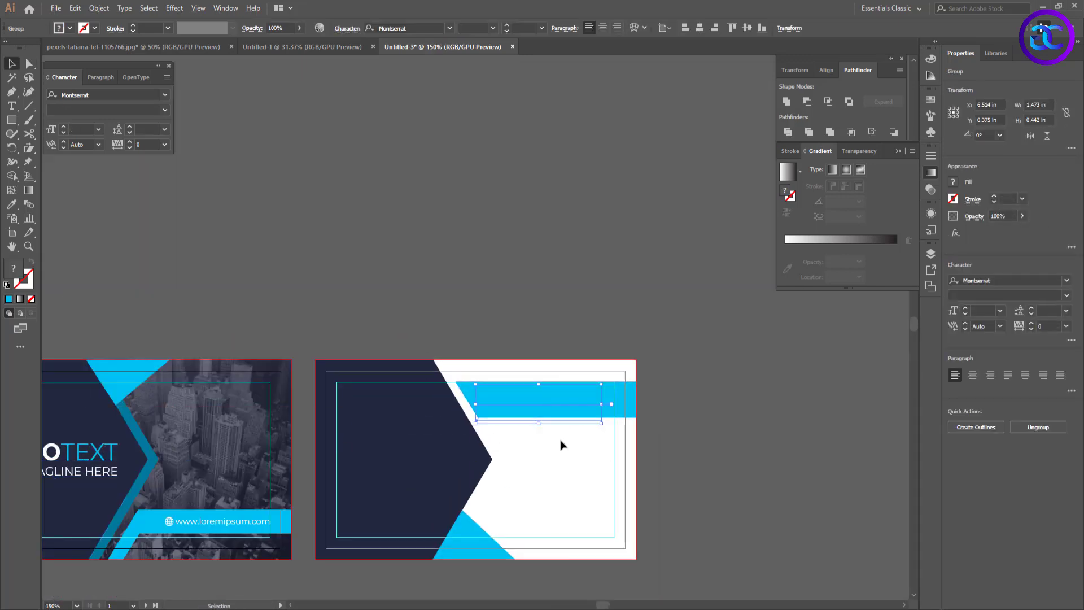
{"action": "left_click", "coordinate": [69, 28]}
{"action": "left_click", "coordinate": [18, 37]}
- Ungroup the copied text and replace the logo text with bold "NAME HERE"
{"action": "right_click", "coordinate": [549, 400]}
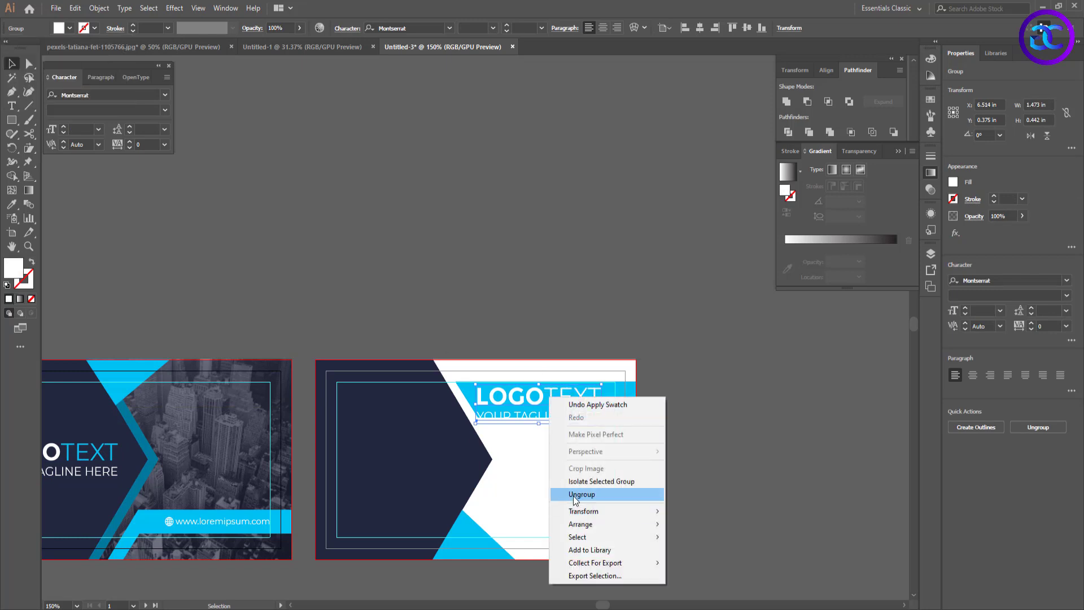
{"action": "left_click", "coordinate": [582, 494]}
{"action": "left_click", "coordinate": [559, 395]}
{"action": "double_click", "coordinate": [562, 398]}
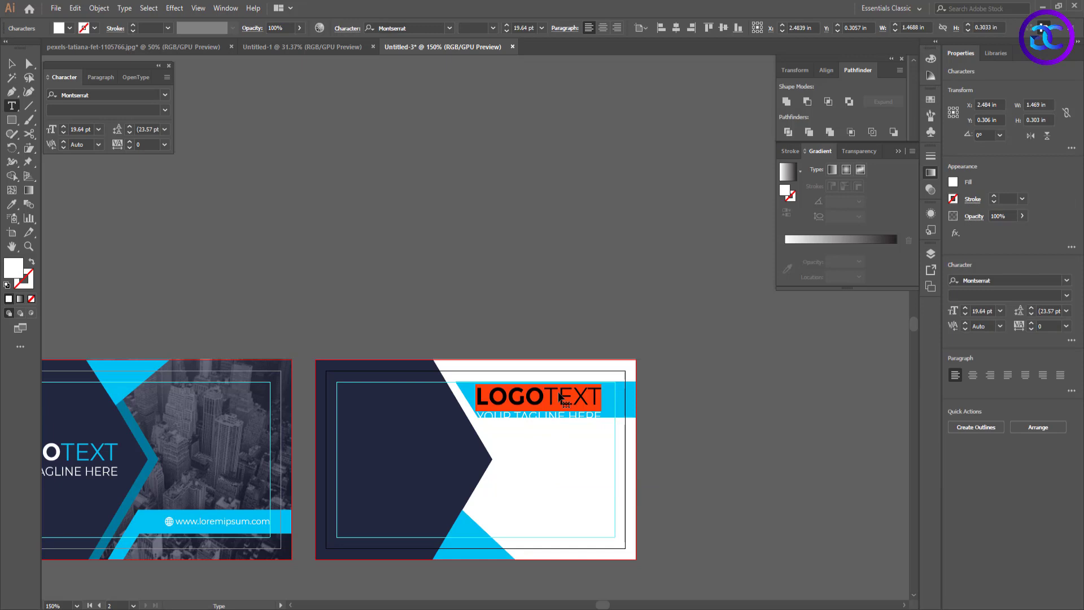
{"action": "type", "text": "name"}
{"action": "key", "text": "BackSpace"}
{"action": "key", "text": "BackSpace"}
{"action": "key", "text": "BackSpace"}
{"action": "key", "text": "BackSpace"}
{"action": "type", "text": "NAME HERE"}
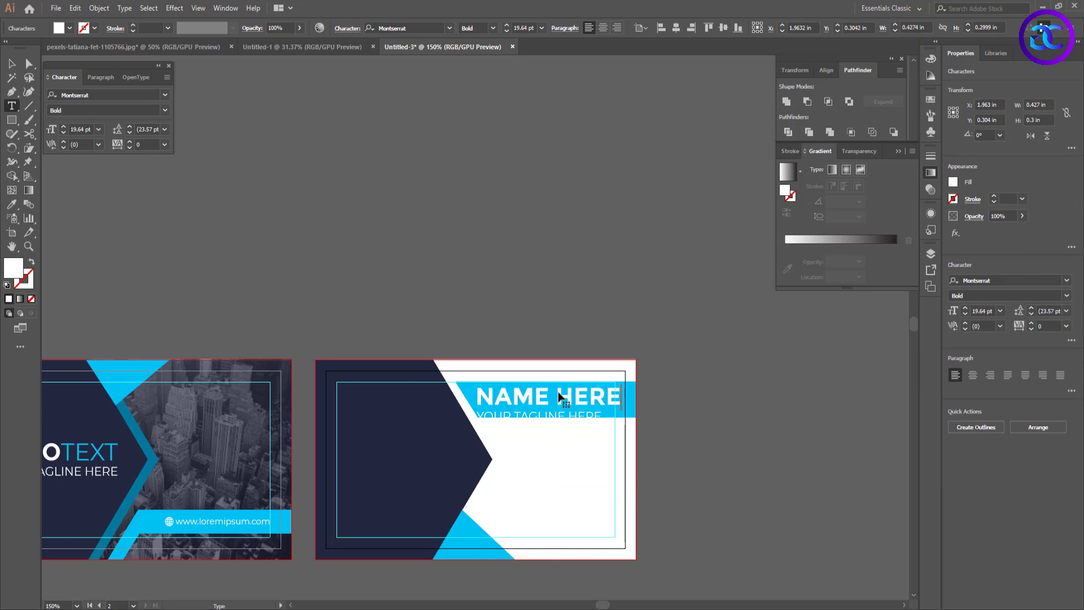
{"action": "key", "text": "Escape"}
- Scale the NAME HERE text down to about 15.5 pt and shift it left so it ends at the safe-area guide
{"action": "key", "text": "ctrl+="}
{"action": "key", "text": "ctrl+="}
{"action": "key", "text": "ctrl+="}
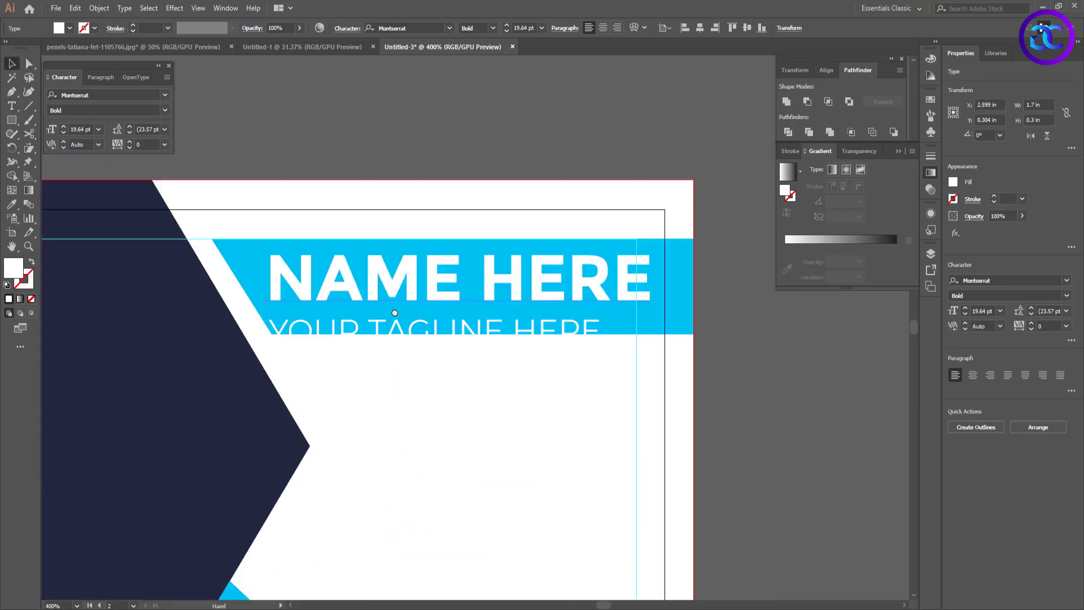
{"action": "left_click_drag", "start_coordinate": [266, 316], "coordinate": [344, 301]}
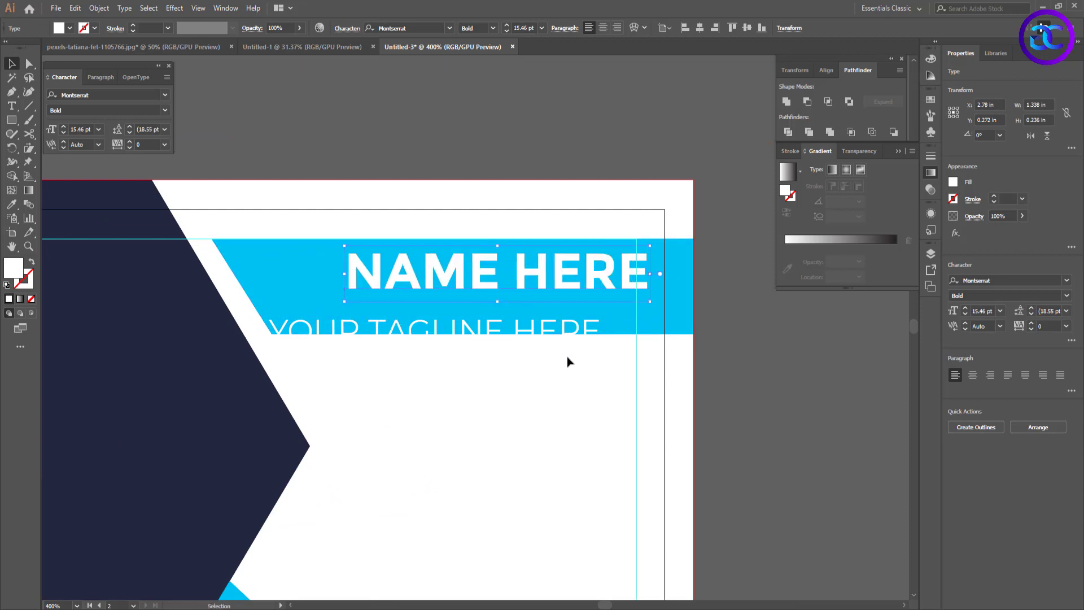
{"action": "key", "text": "Left"}
{"action": "key", "text": "Left"}
{"action": "key", "text": "Left"}
{"action": "key", "text": "Left"}
- Move the copied tagline directly under the name inside the blue bar and replace its text with "LOREM IPSUM"
{"action": "left_click", "coordinate": [501, 332]}
{"action": "left_click_drag", "start_coordinate": [519, 333], "coordinate": [555, 312]}
{"action": "triple_click", "coordinate": [489, 312]}
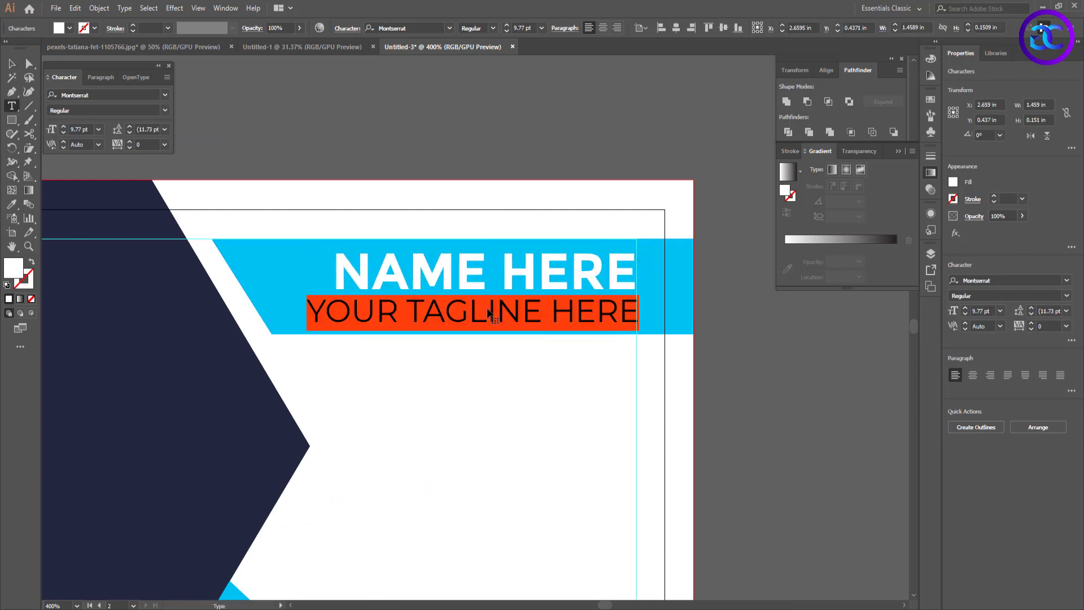
{"action": "type", "text": "LOREM IPSUM"}
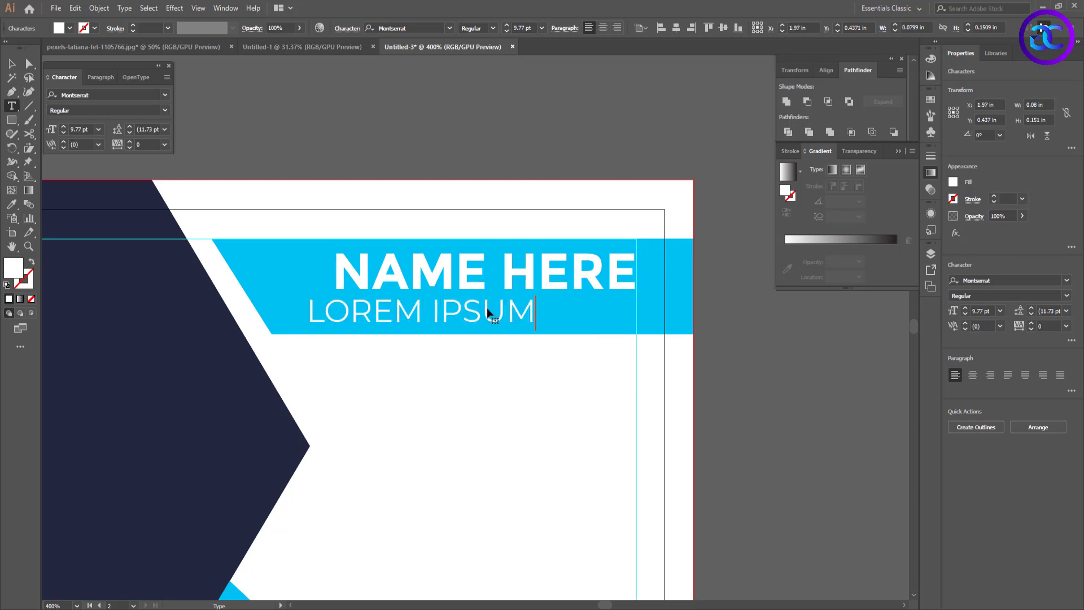
{"action": "key", "text": "Escape"}
- Set the LOREM IPSUM text to 7 pt and line up its right end with the name above
{"action": "left_click_drag", "start_coordinate": [534, 26], "coordinate": [450, 28]}
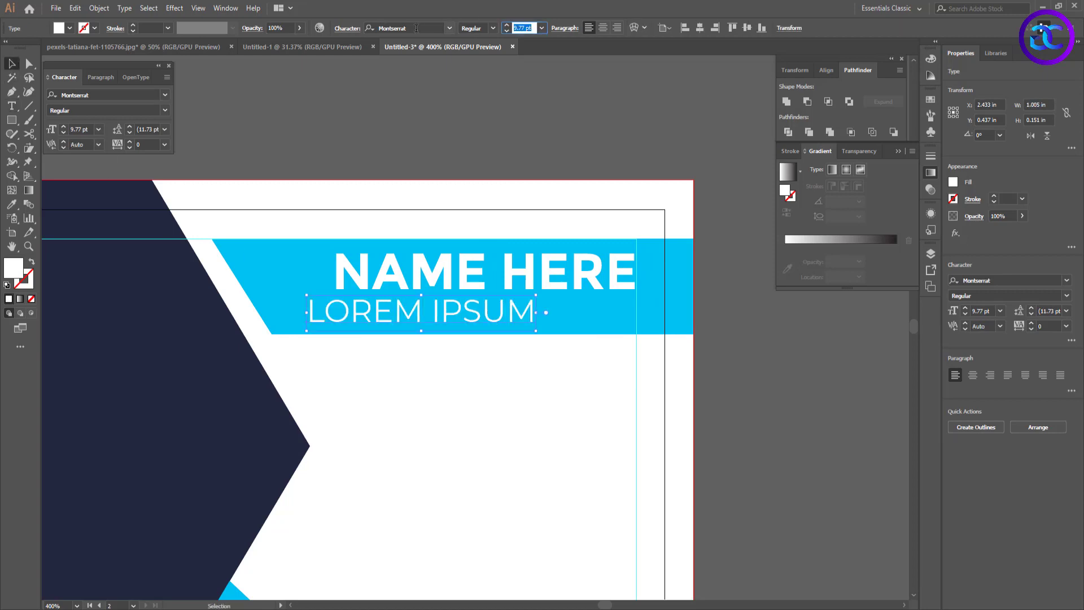
{"action": "type", "text": "7"}
{"action": "key", "text": "Return"}
{"action": "left_click_drag", "start_coordinate": [453, 314], "coordinate": [619, 303]}
- Nudge the name and LOREM IPSUM lines together slightly down to centre them vertically in the blue bar
{"action": "left_click", "coordinate": [590, 304], "text": "shift"}
{"action": "key", "text": "Down"}
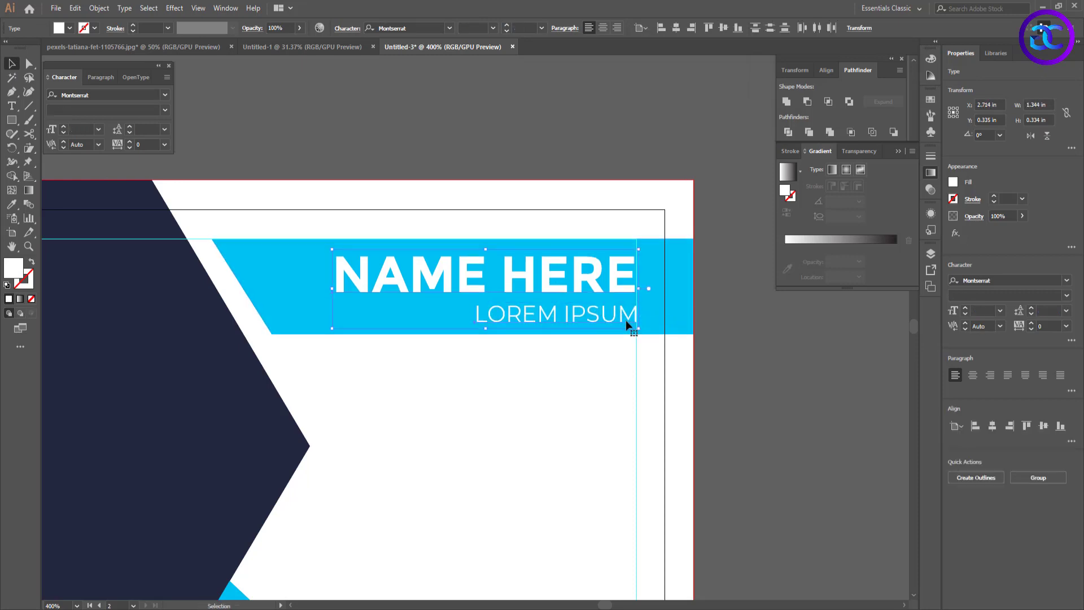
{"action": "key", "text": "Up"}
{"action": "key", "text": "Down"}
{"action": "key", "text": "Up"}
{"action": "key", "text": "Down"}
{"action": "left_click", "coordinate": [596, 384]}
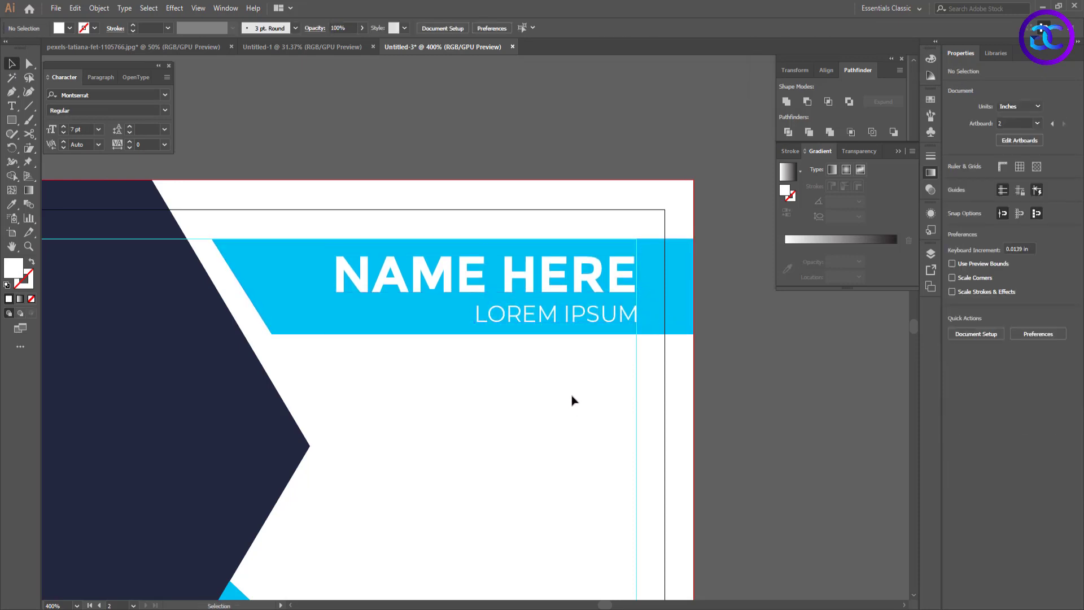
- Draw a square about 0.19 in wide below the bar against the safe-area guide and fill it with the bar's light blue
{"action": "scroll", "coordinate": [574, 398], "scroll_direction": "down", "scroll_amount": 3}
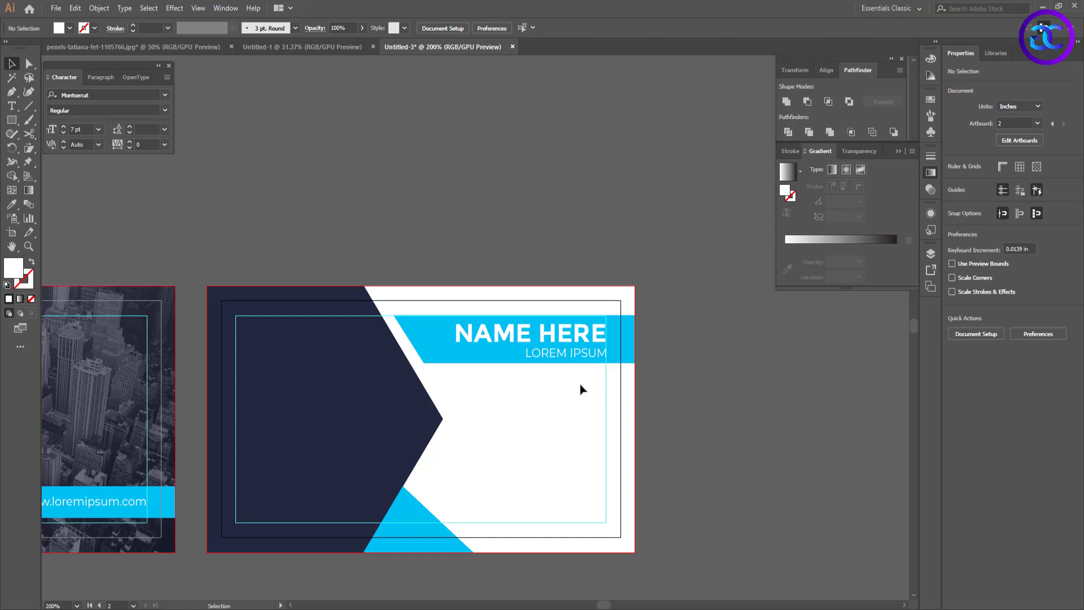
{"action": "left_click", "coordinate": [12, 120]}
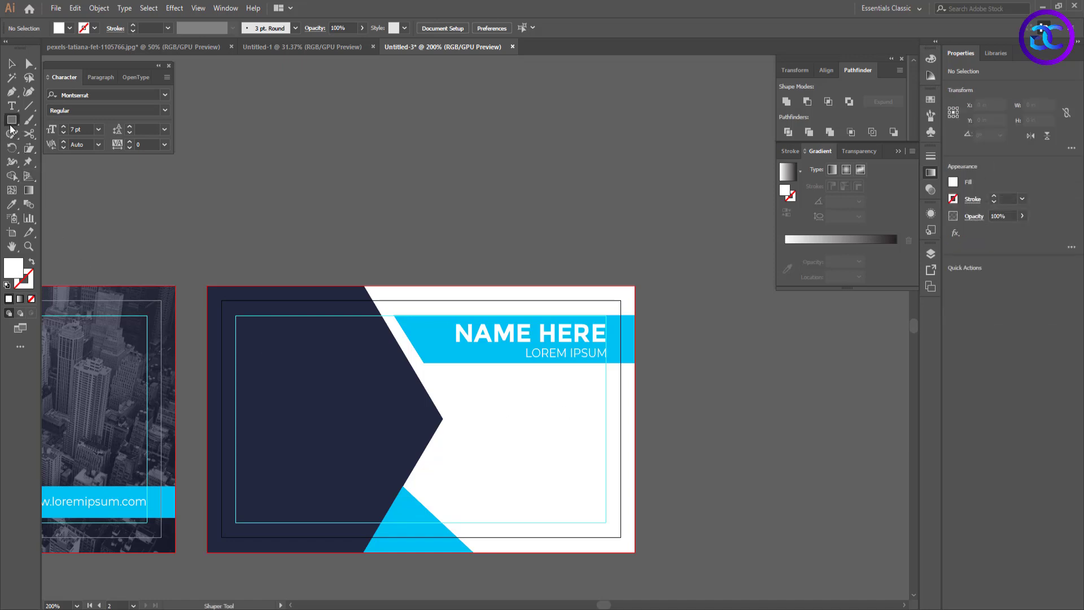
{"action": "scroll", "coordinate": [630, 464], "scroll_direction": "up", "scroll_amount": 1}
{"action": "left_click_drag", "start_coordinate": [560, 347], "coordinate": [594, 382]}
{"action": "key", "text": "i"}
{"action": "left_click", "coordinate": [594, 309]}
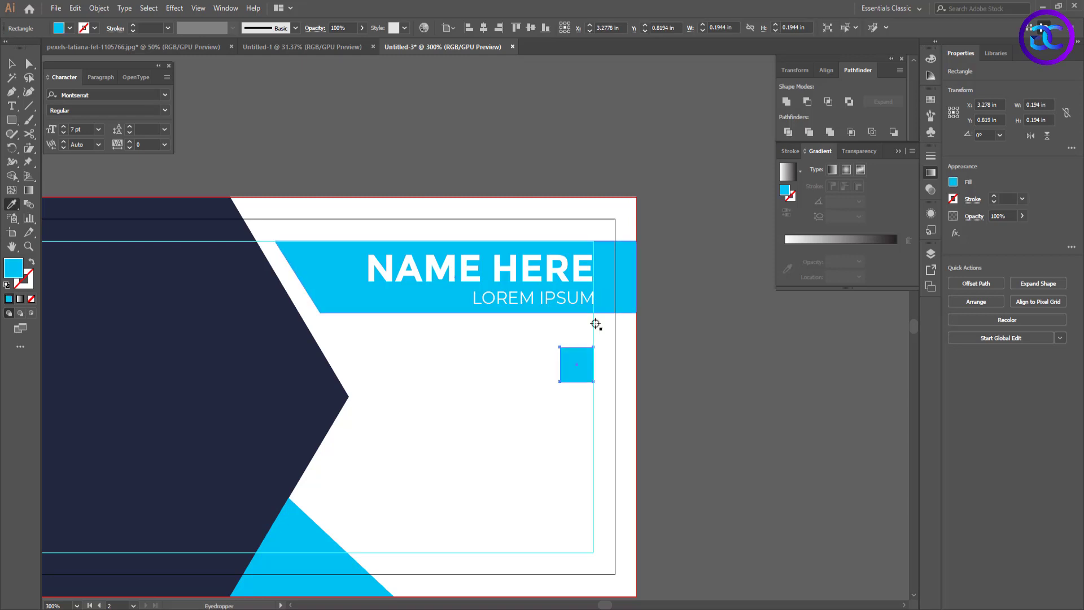
- Round the square's corners to about 0.05 in and duplicate it twice downward at equal spacing
{"action": "key", "text": "a"}
{"action": "left_click_drag", "start_coordinate": [568, 356], "coordinate": [585, 424]}
{"action": "key", "text": "v"}
{"action": "key", "text": "ctrl+d"}
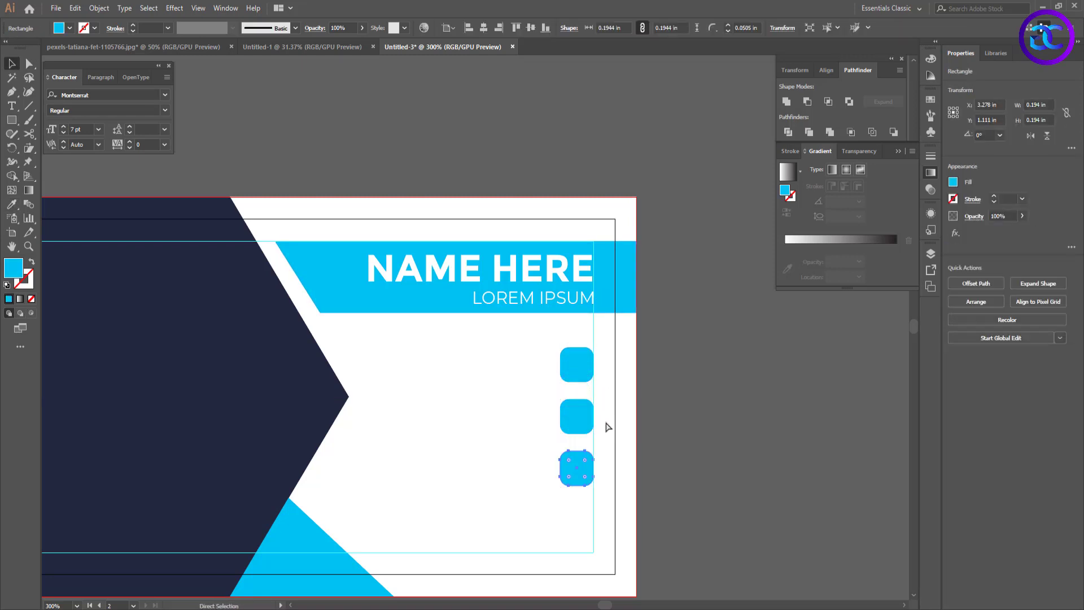
- Fill the middle rounded square with the navy sampled from the arrow shape
{"action": "left_click", "coordinate": [565, 423]}
{"action": "key", "text": "i"}
{"action": "left_click", "coordinate": [319, 392]}
{"action": "key", "text": "v"}
{"action": "left_click", "coordinate": [232, 164]}
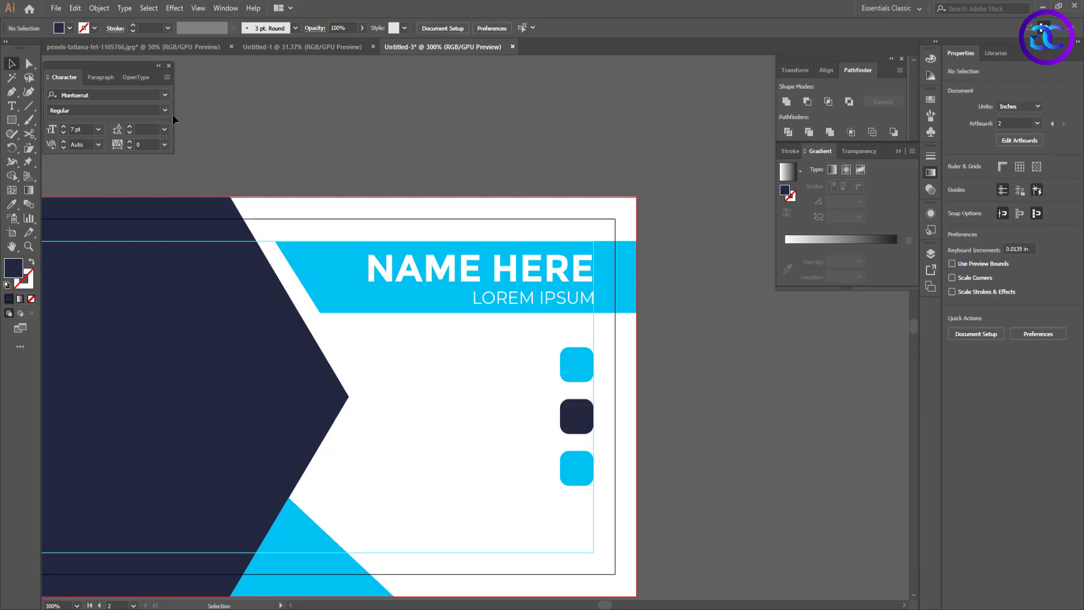
- Copy the white phone, envelope and location icons from another open document and centre them on the three rounded squares
{"action": "left_click", "coordinate": [165, 48]}
{"action": "left_click_drag", "start_coordinate": [862, 344], "coordinate": [844, 377]}
{"action": "left_click", "coordinate": [423, 48]}
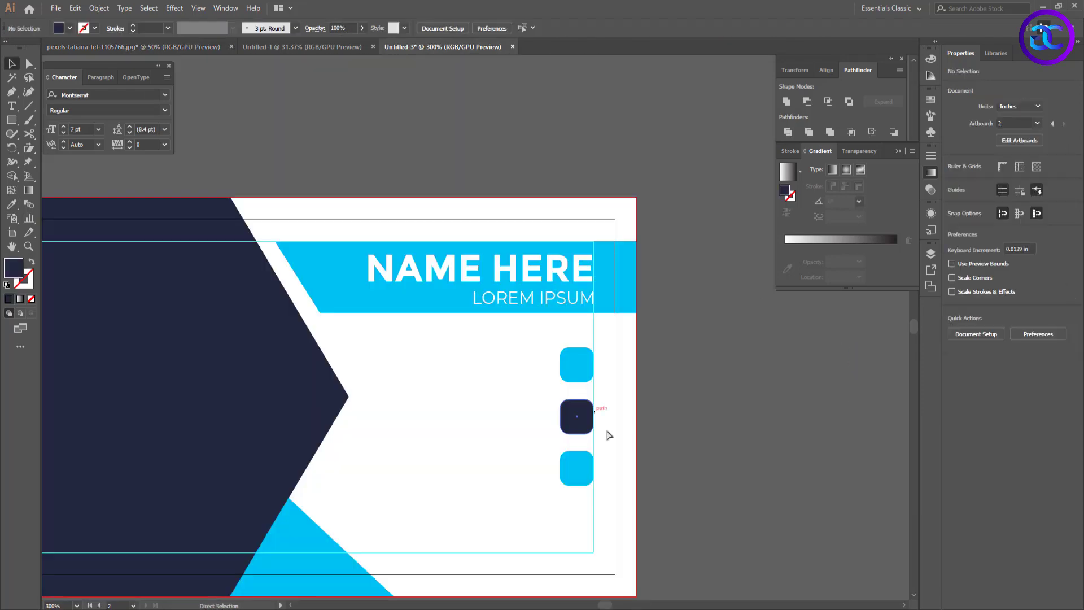
{"action": "left_click_drag", "start_coordinate": [478, 337], "coordinate": [577, 415]}
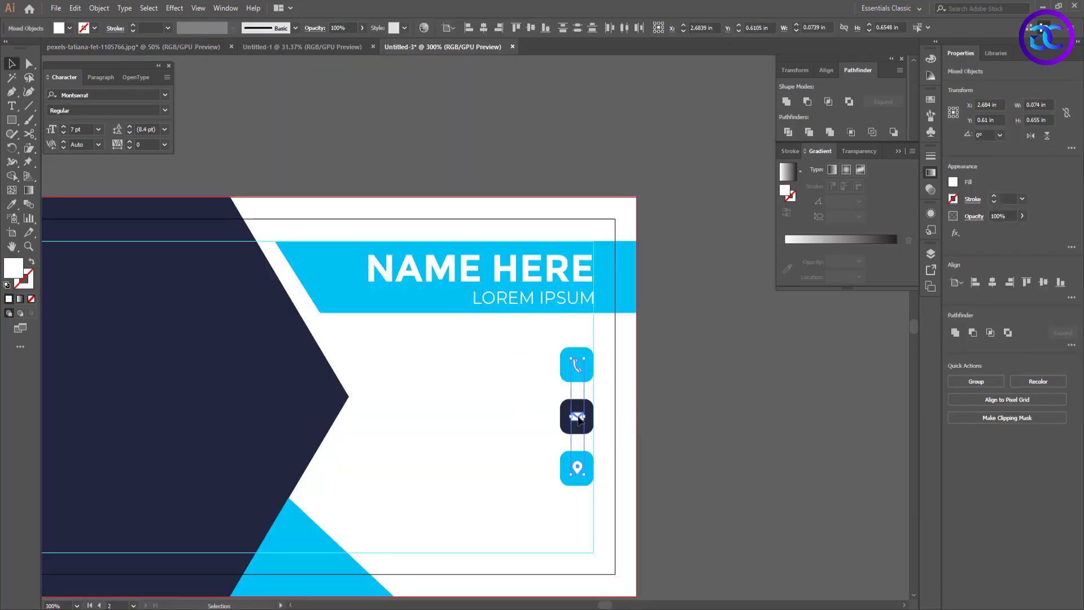
{"action": "left_click", "coordinate": [515, 514]}
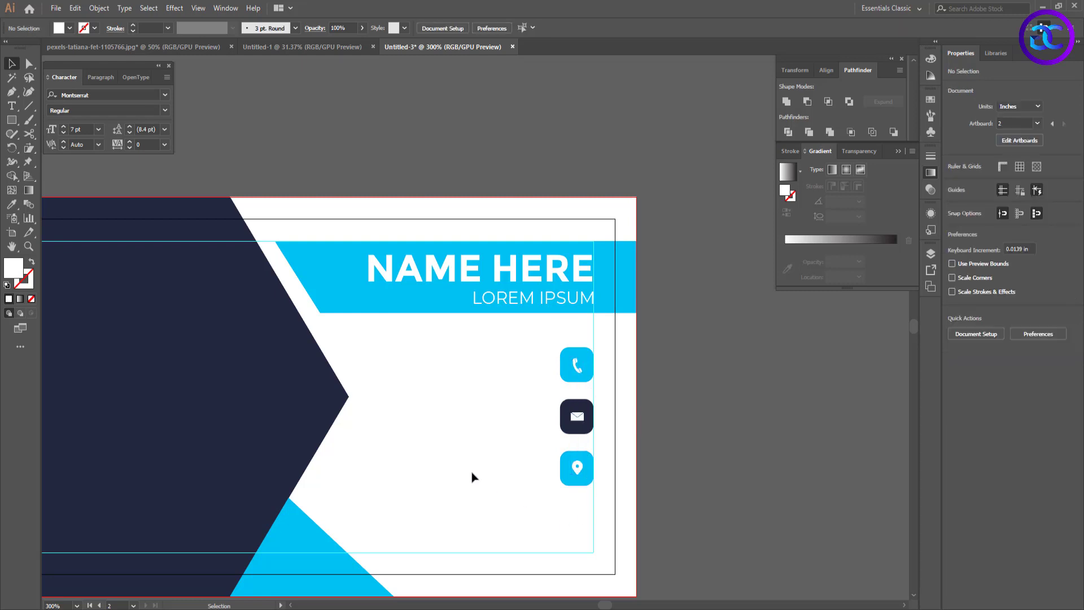
- Duplicate the LOREM IPSUM text beside the phone icon and fill the copy dark grey
{"action": "left_click_drag", "start_coordinate": [517, 299], "coordinate": [472, 367]}
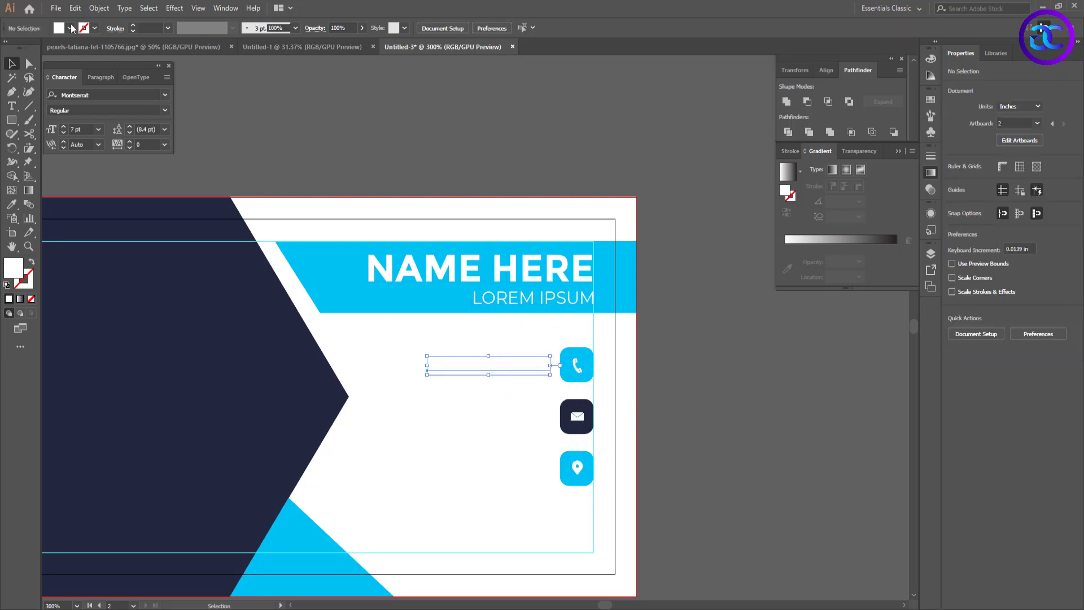
{"action": "left_click", "coordinate": [69, 28]}
{"action": "left_click", "coordinate": [31, 83]}
{"action": "left_click", "coordinate": [484, 446]}
- Replace the text beside the phone icon with a placeholder phone number
{"action": "double_click", "coordinate": [491, 365]}
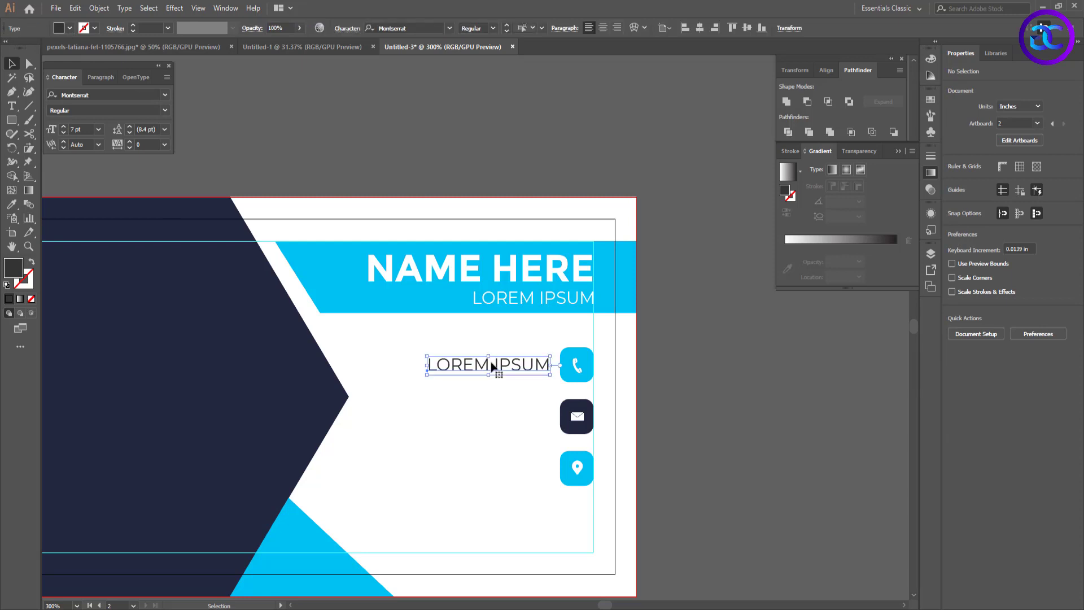
{"action": "key", "text": "ctrl+a"}
{"action": "key", "text": "BackSpace"}
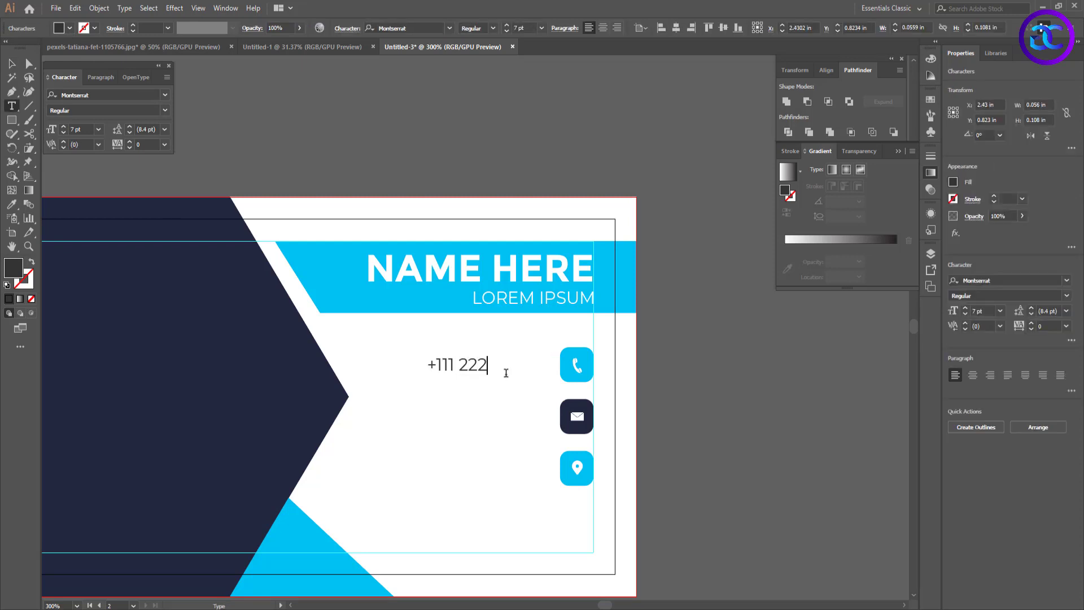
{"action": "left_click", "coordinate": [12, 64]}
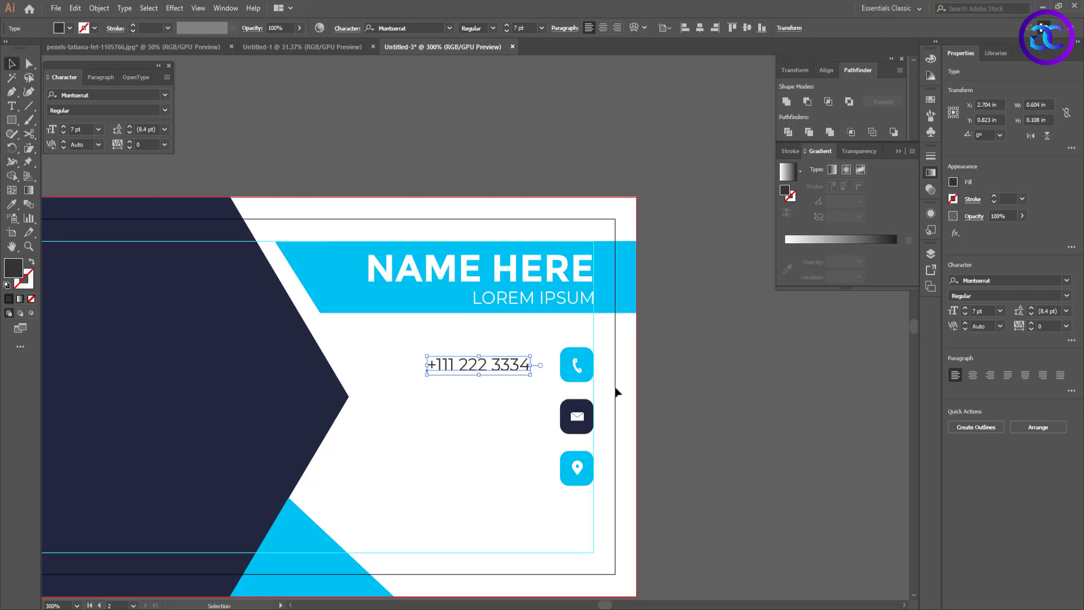
- Nudge the phone number up and duplicate it directly below to form two lines beside the phone icon
{"action": "key", "text": "Up"}
{"action": "key", "text": "Up"}
{"action": "key", "text": "Up"}
{"action": "left_click", "coordinate": [546, 384]}
{"action": "left_click_drag", "start_coordinate": [515, 361], "coordinate": [515, 381]}
{"action": "left_click", "coordinate": [543, 413]}
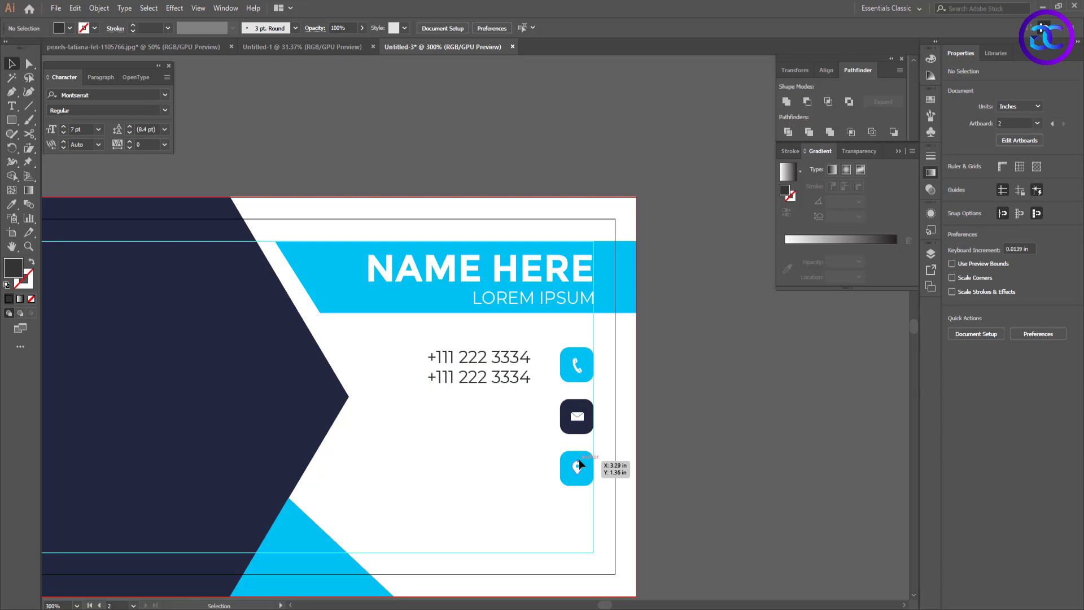
- Duplicate the two phone number lines beside the envelope icon and nudge the copies slightly down
{"action": "left_click_drag", "start_coordinate": [516, 378], "coordinate": [513, 415], "text": "alt"}
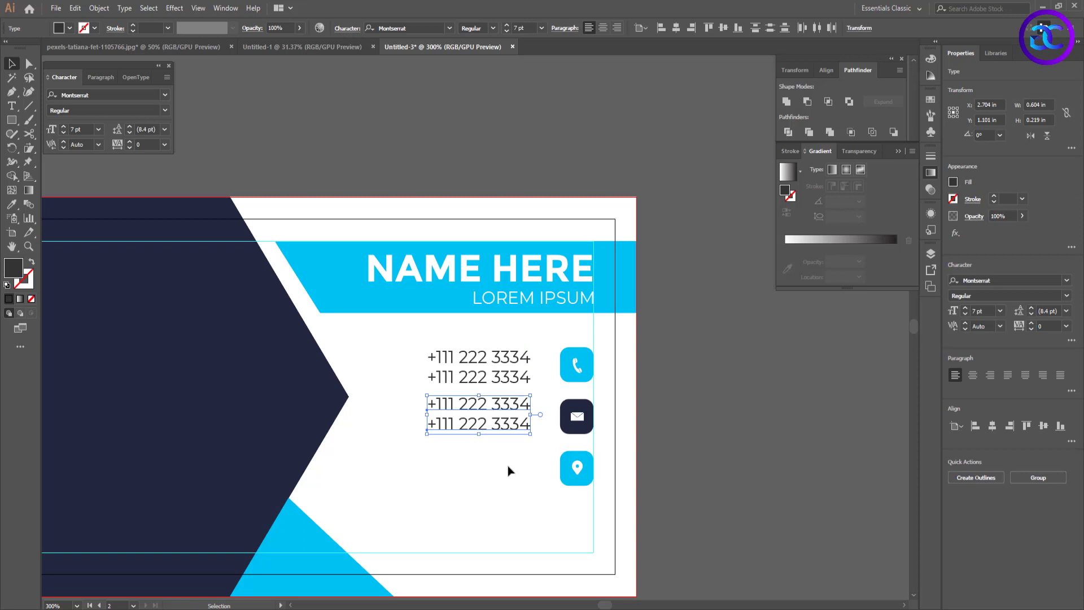
{"action": "left_click", "coordinate": [509, 470]}
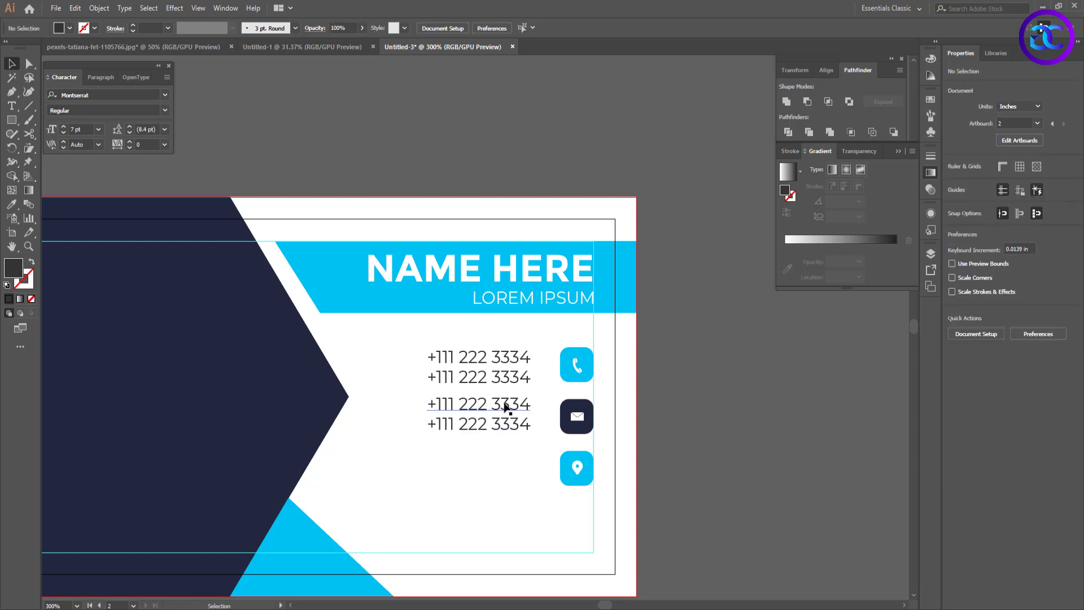
{"action": "left_click_drag", "start_coordinate": [525, 445], "coordinate": [499, 405]}
{"action": "key", "text": "Down"}
{"action": "left_click", "coordinate": [525, 458]}
- Replace both text lines beside the envelope icon with the same placeholder email address
{"action": "left_click", "coordinate": [510, 401]}
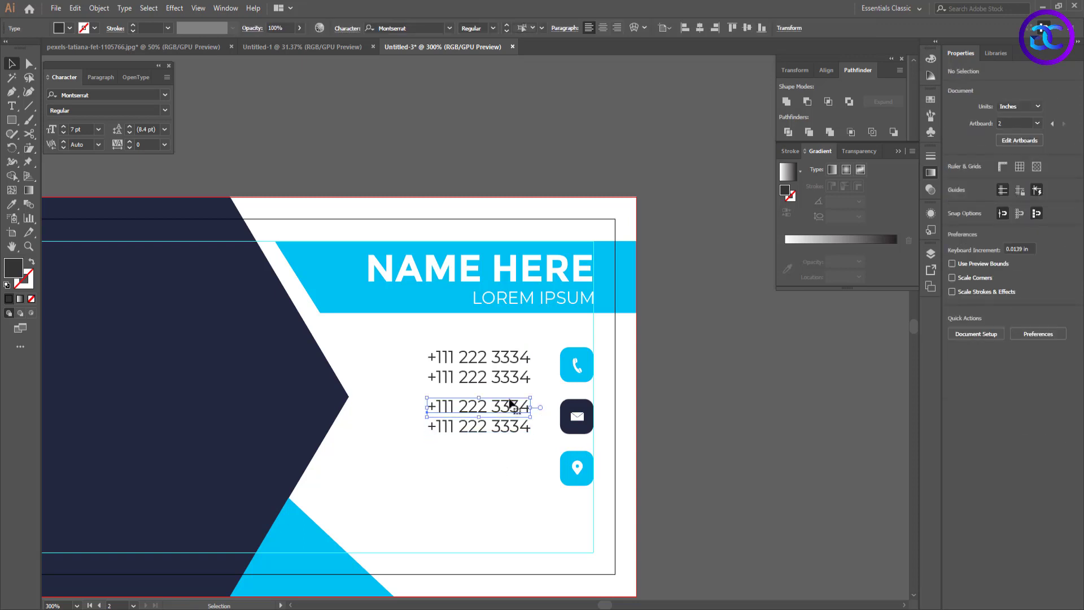
{"action": "triple_click", "coordinate": [510, 402]}
{"action": "type", "text": "loremipsum@e"}
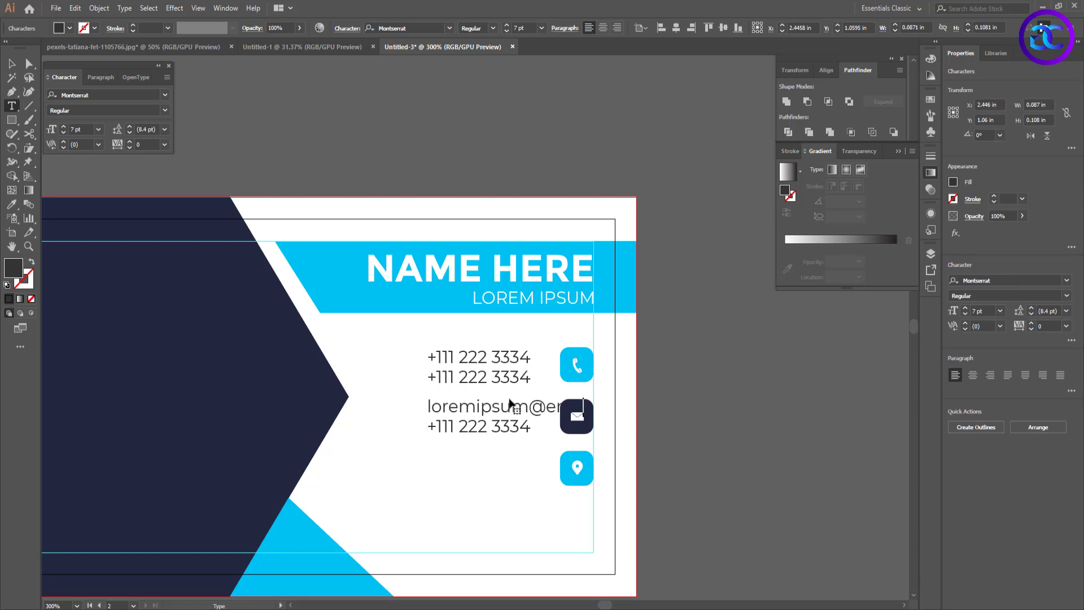
{"action": "type", "text": "mail.com"}
{"action": "triple_click", "coordinate": [505, 402]}
{"action": "key", "text": "ctrl+c"}
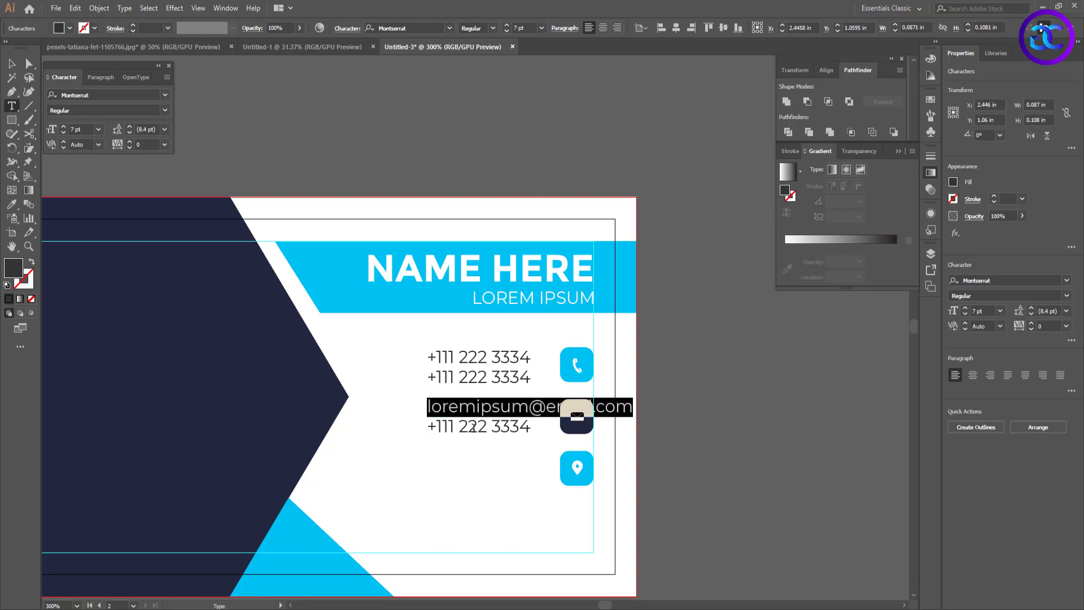
{"action": "triple_click", "coordinate": [491, 427]}
{"action": "key", "text": "ctrl+v"}
{"action": "left_click", "coordinate": [12, 65]}
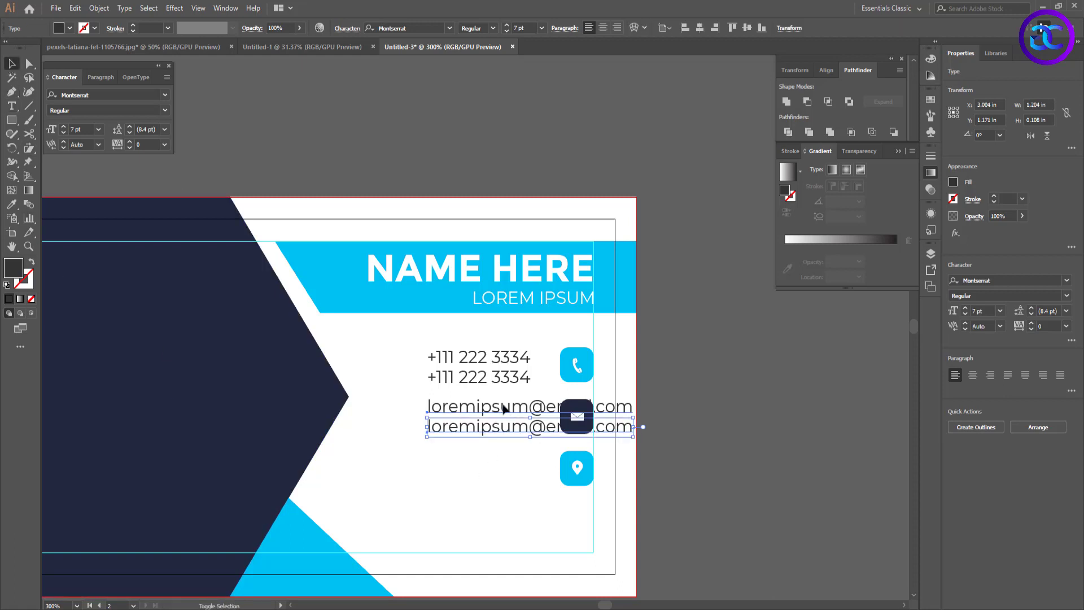
- Shift both email lines left clear of the envelope icon and move the two phone lines slightly right
{"action": "left_click", "coordinate": [524, 411], "text": "shift"}
{"action": "left_click_drag", "start_coordinate": [524, 410], "coordinate": [453, 412]}
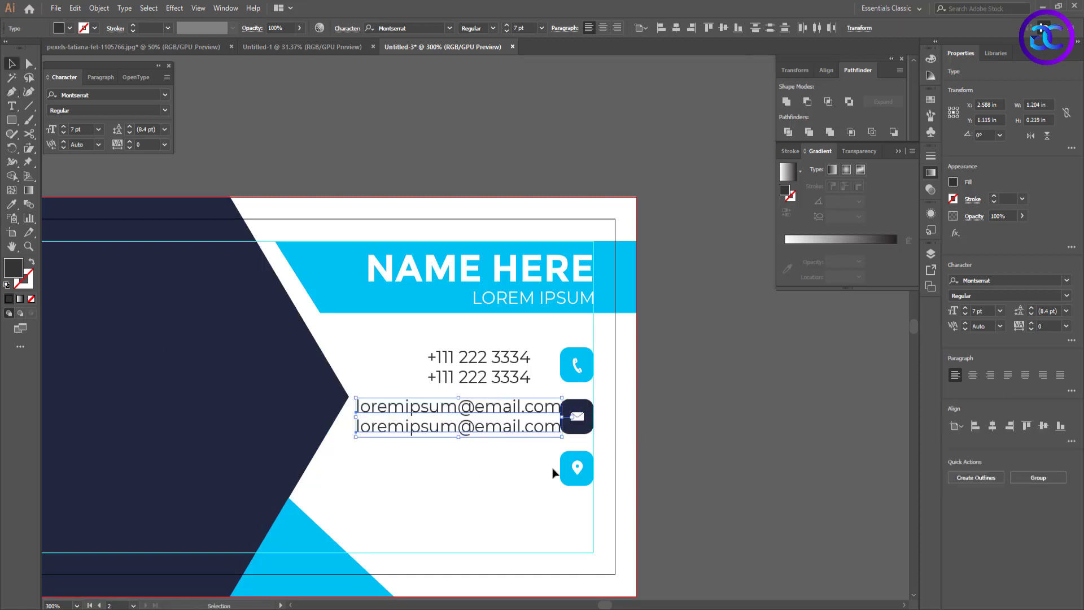
{"action": "key", "text": "Left"}
{"action": "key", "text": "Left"}
{"action": "key", "text": "Left"}
{"action": "key", "text": "Left"}
{"action": "key", "text": "Left"}
{"action": "key", "text": "Left"}
{"action": "key", "text": "Left"}
{"action": "key", "text": "Left"}
{"action": "key", "text": "Left"}
{"action": "key", "text": "Left"}
{"action": "key", "text": "Left"}
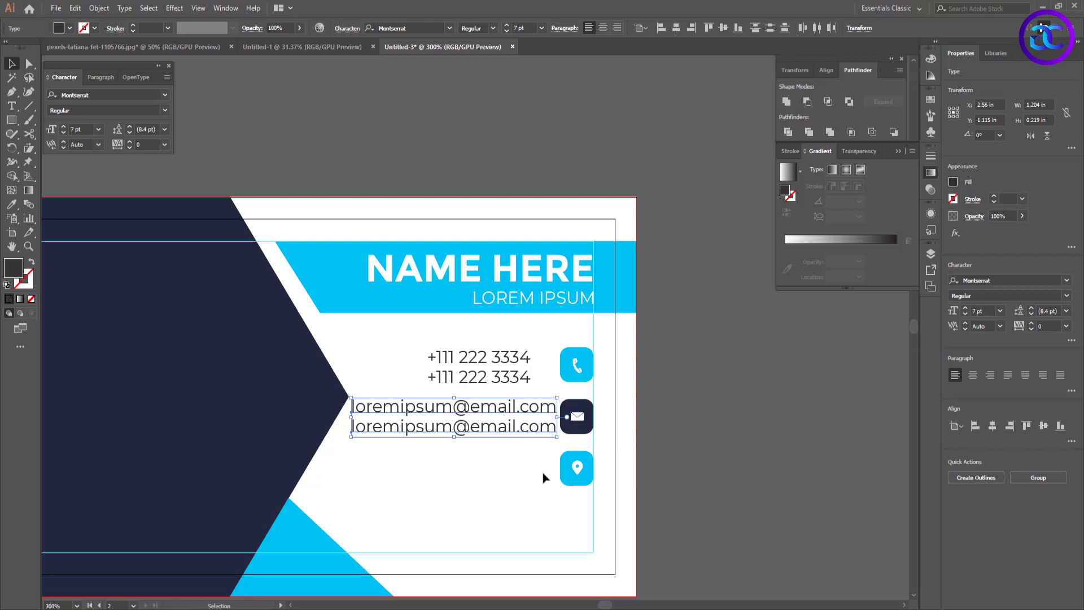
{"action": "key", "text": "Left"}
{"action": "key", "text": "Left"}
{"action": "key", "text": "Left"}
{"action": "left_click_drag", "start_coordinate": [502, 359], "coordinate": [507, 358]}
- Duplicate the two email lines downward beside the location icon
{"action": "left_click", "coordinate": [532, 467]}
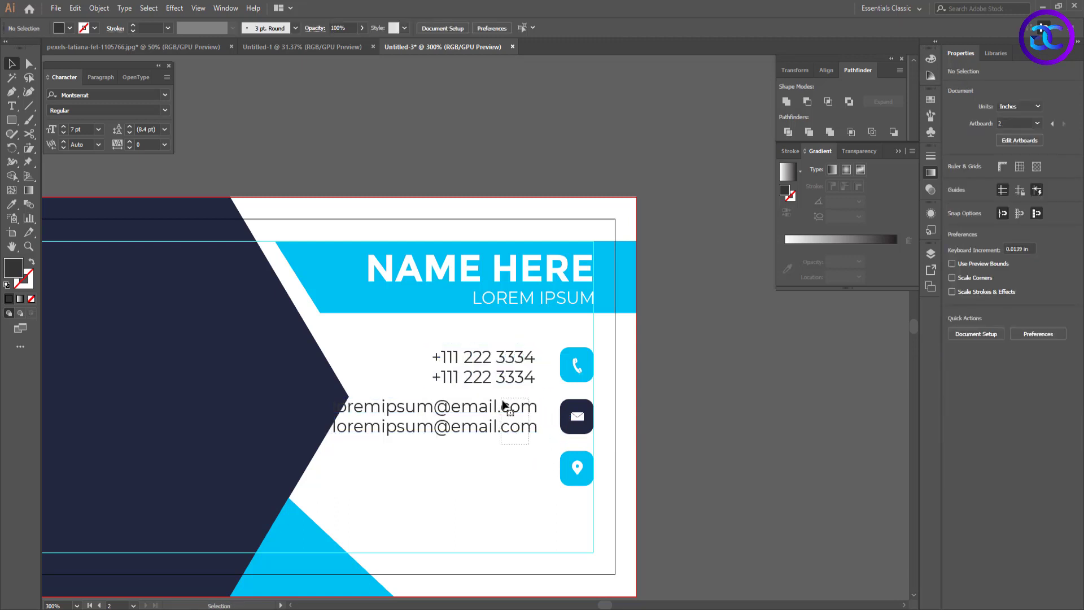
{"action": "left_click_drag", "start_coordinate": [506, 412], "coordinate": [538, 476]}
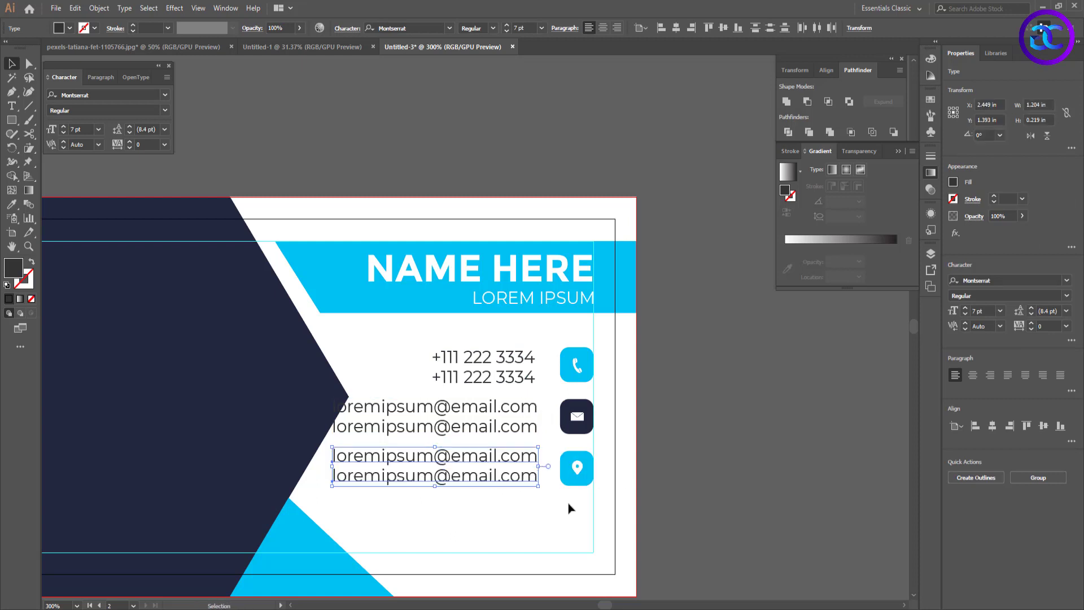
- Replace the duplicated email lines beside the location icon with a two-line placeholder street and city address in one text object
{"action": "left_click", "coordinate": [542, 513]}
{"action": "key", "text": "t"}
{"action": "triple_click", "coordinate": [510, 458]}
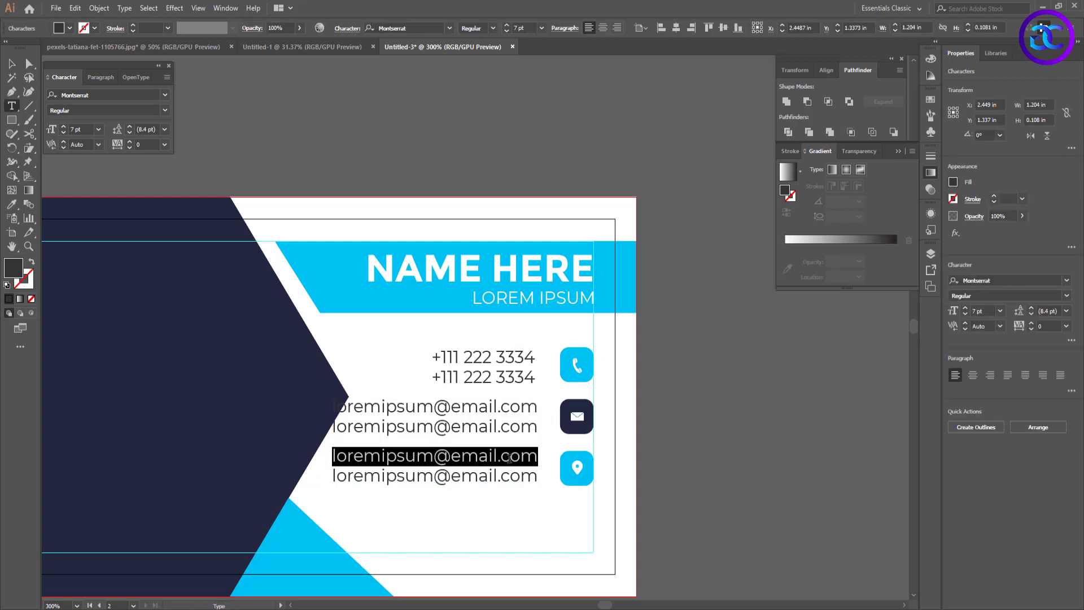
{"action": "type", "text": "lorem street"}
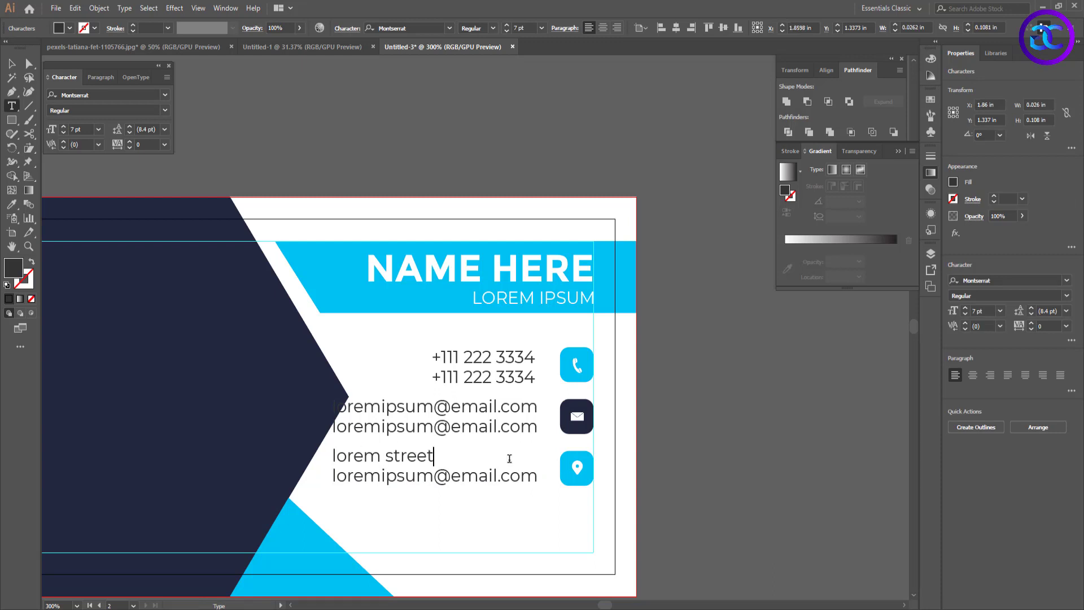
{"action": "type", "text": " name,"}
{"action": "left_click", "coordinate": [11, 64]}
{"action": "left_click", "coordinate": [525, 476]}
{"action": "key", "text": "Delete"}
{"action": "left_click", "coordinate": [481, 461]}
{"action": "double_click", "coordinate": [482, 464]}
{"action": "type", "text": ","}
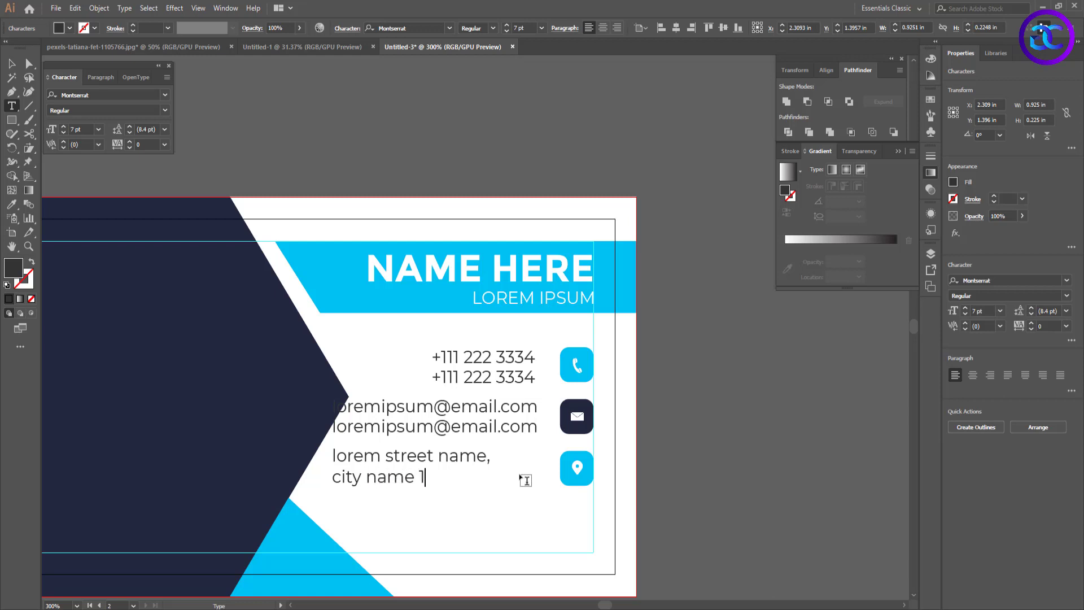
{"action": "key", "text": "Escape"}
- Set the paragraph alignment of the address, phone and email text lines to right-aligned
{"action": "left_click", "coordinate": [617, 28]}
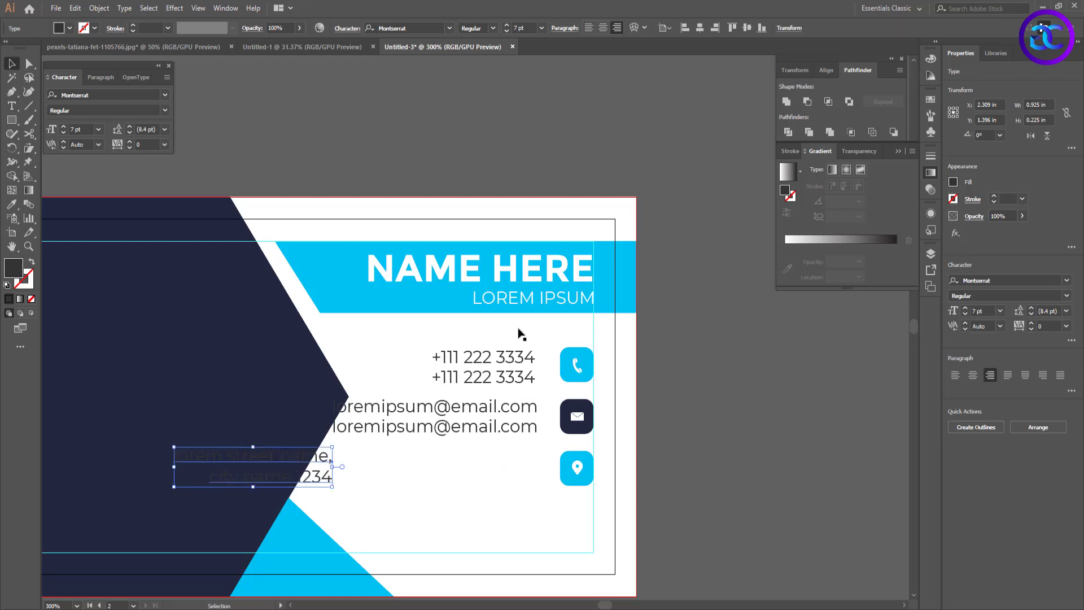
{"action": "left_click", "coordinate": [488, 378]}
{"action": "left_click", "coordinate": [488, 409], "text": "shift"}
{"action": "left_click", "coordinate": [618, 28]}
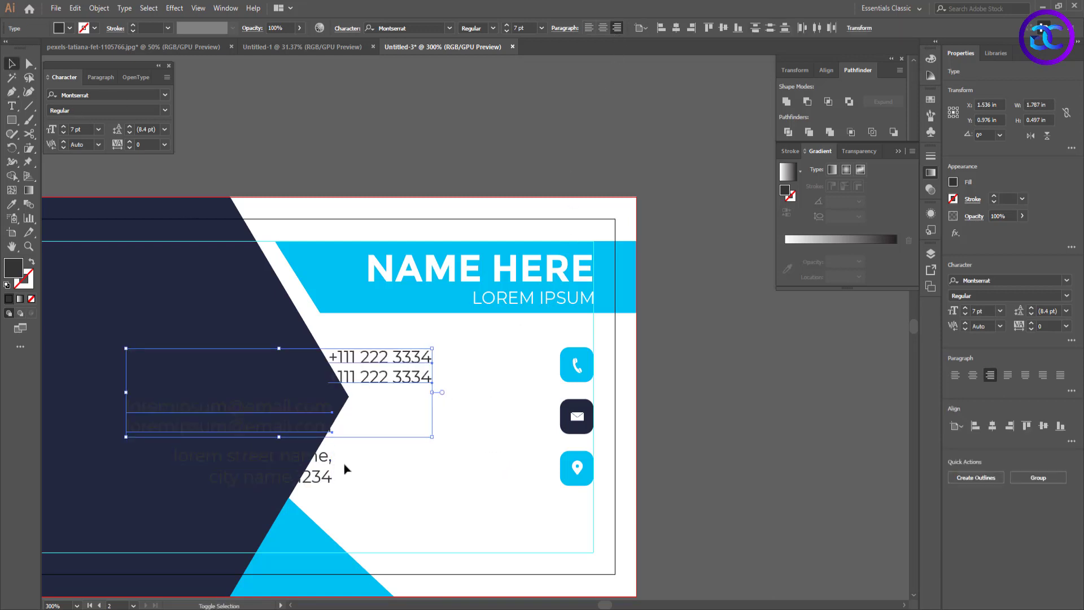
- Align all phone, email and address lines to the artboard's right edge and shift them left to just beside the icons
{"action": "left_click", "coordinate": [336, 476], "text": "shift"}
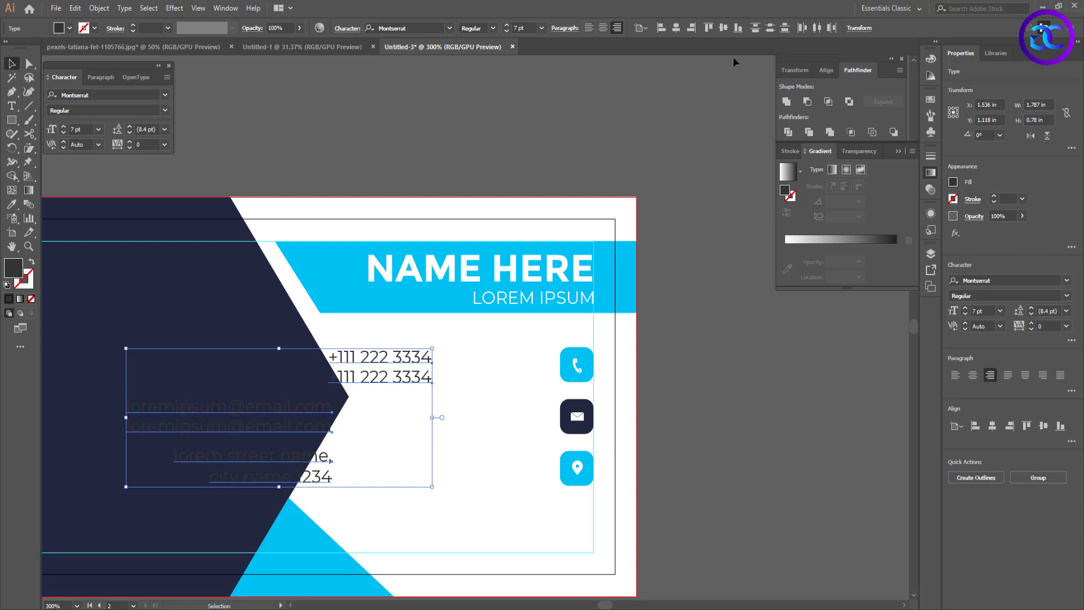
{"action": "left_click", "coordinate": [688, 31]}
{"action": "key", "text": "shift+Left"}
{"action": "key", "text": "shift+Left"}
{"action": "key", "text": "shift+Left"}
{"action": "key", "text": "shift+Left"}
{"action": "key", "text": "shift+Right"}
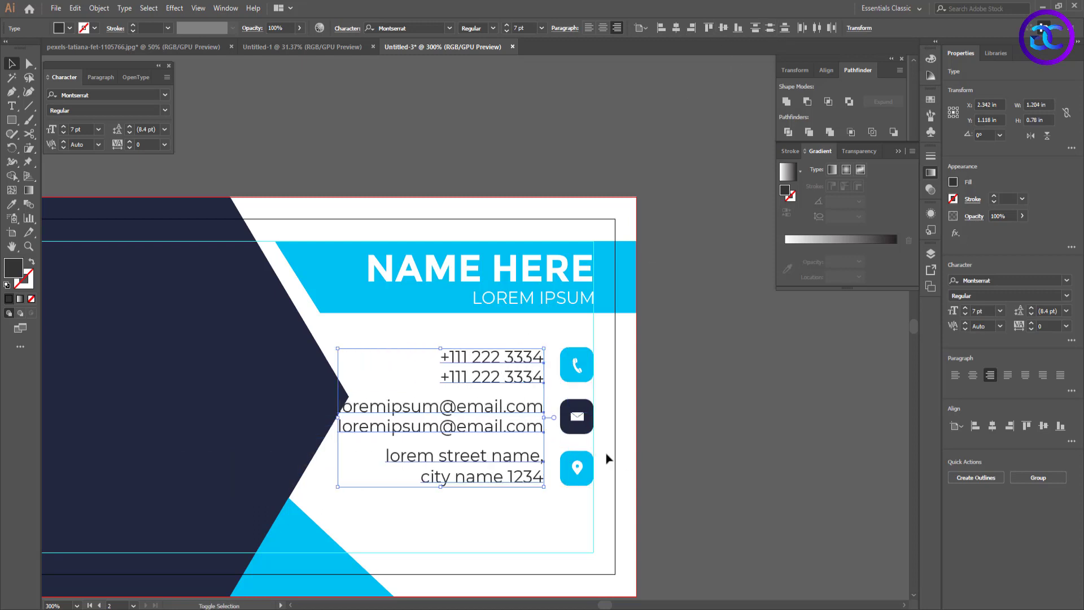
- Move the whole contact block down and widen the gaps between the phone, email and address rows evenly
{"action": "left_click_drag", "start_coordinate": [588, 499], "coordinate": [508, 368]}
{"action": "key", "text": "shift+Down"}
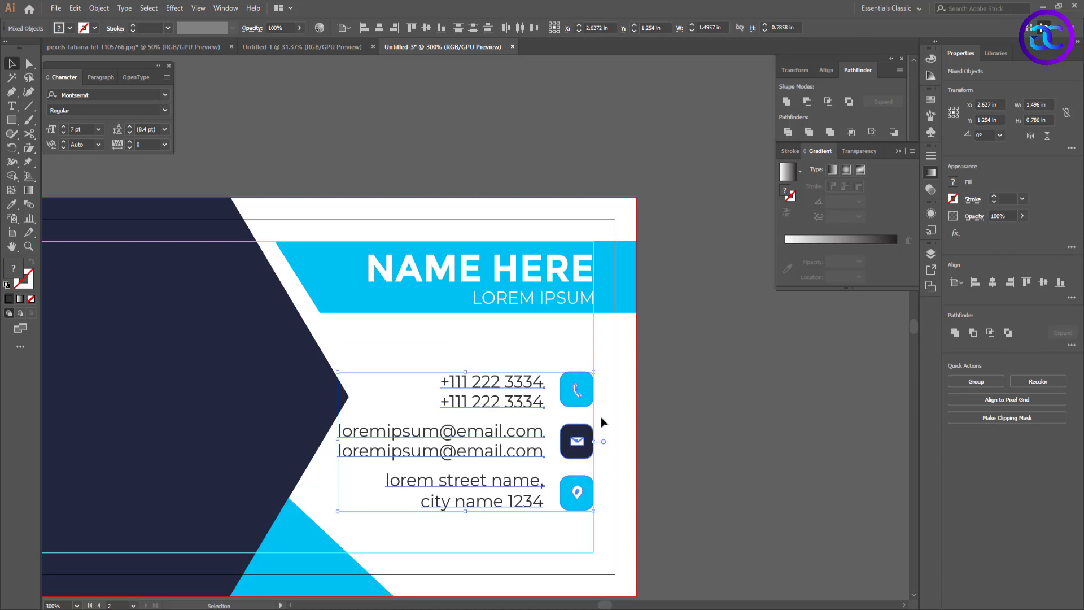
{"action": "left_click_drag", "start_coordinate": [609, 414], "coordinate": [513, 377]}
{"action": "key", "text": "Up"}
{"action": "key", "text": "Up"}
{"action": "key", "text": "Up"}
{"action": "left_click", "coordinate": [588, 443]}
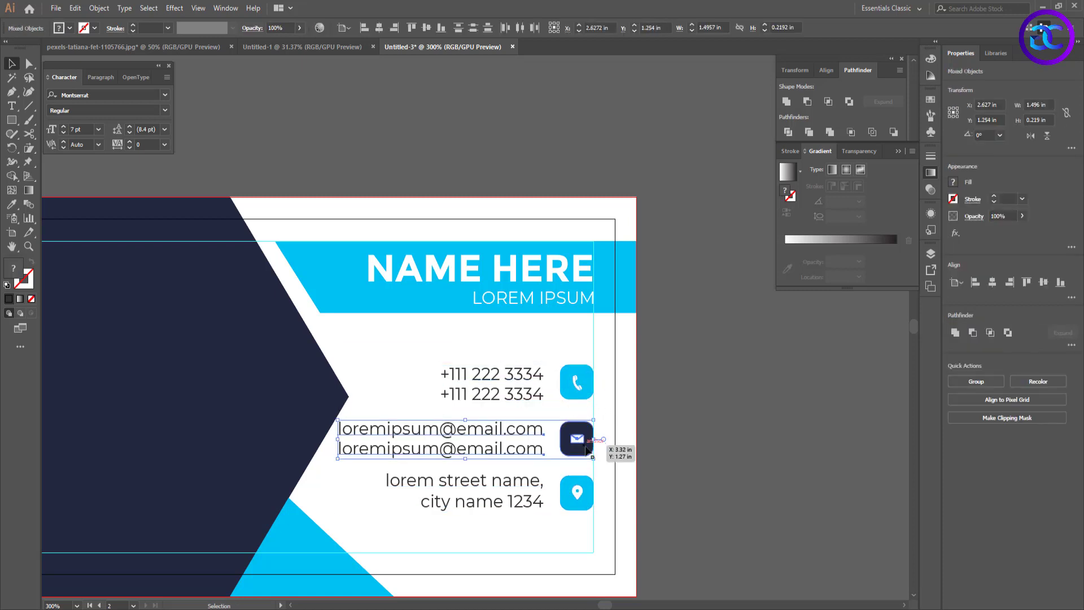
{"action": "key", "text": "Up"}
{"action": "key", "text": "Up"}
{"action": "key", "text": "Up"}
{"action": "left_click", "coordinate": [590, 382]}
{"action": "key", "text": "Up"}
{"action": "key", "text": "Up"}
{"action": "key", "text": "Up"}
- Move all three contact rows with their icons further down, ending just above the bottom margin guide
{"action": "left_click_drag", "start_coordinate": [607, 507], "coordinate": [514, 357]}
{"action": "key", "text": "Down"}
{"action": "key", "text": "Down"}
{"action": "key", "text": "Down"}
{"action": "key", "text": "Down"}
{"action": "key", "text": "Down"}
{"action": "key", "text": "Down"}
{"action": "key", "text": "Down"}
{"action": "key", "text": "Down"}
{"action": "key", "text": "Down"}
{"action": "key", "text": "Down"}
{"action": "left_click", "coordinate": [620, 433]}
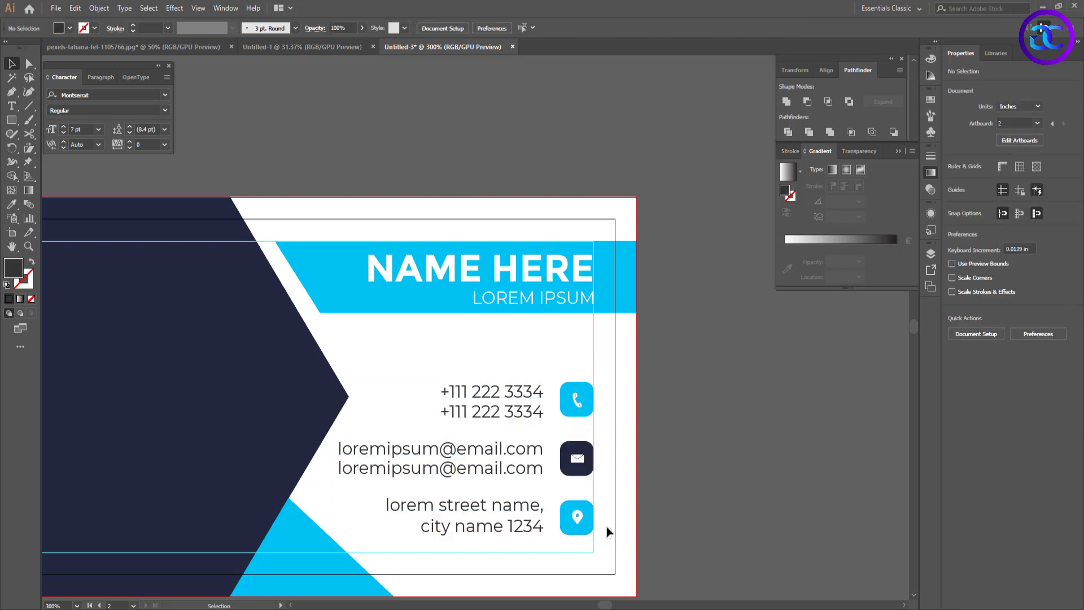
{"action": "left_click_drag", "start_coordinate": [475, 364], "coordinate": [474, 362]}
{"action": "key", "text": "Down"}
{"action": "key", "text": "Down"}
{"action": "key", "text": "Down"}
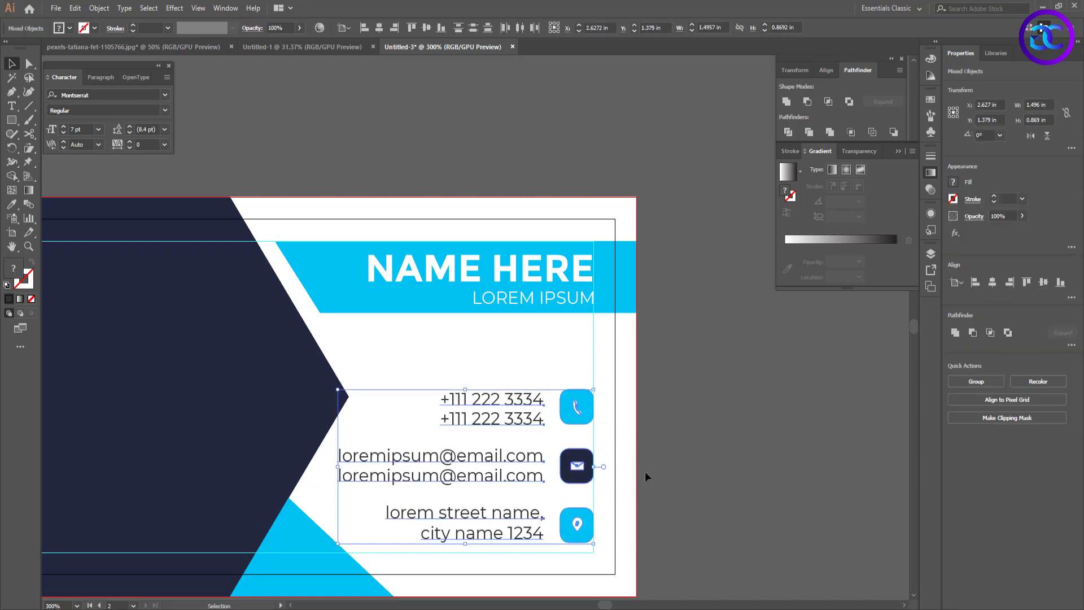
{"action": "key", "text": "Up"}
{"action": "left_click", "coordinate": [644, 462]}
- Draw a thin rectangle about 0.74 × 0.03 in below the name banner, ending at the right guide, and fill it with the banner's blue
{"action": "left_click", "coordinate": [10, 121]}
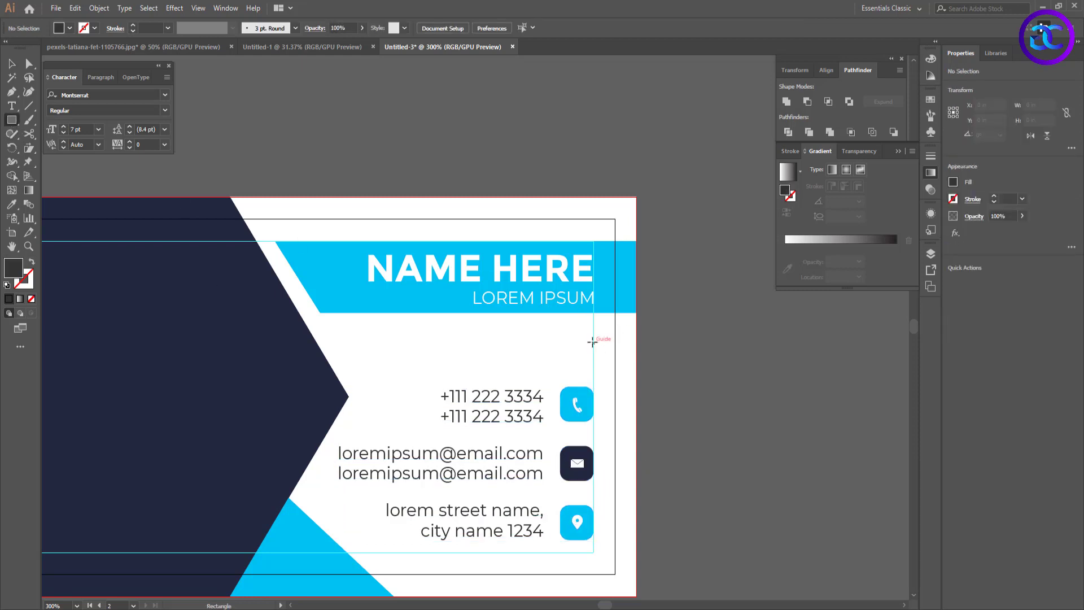
{"action": "left_click_drag", "start_coordinate": [593, 335], "coordinate": [468, 339]}
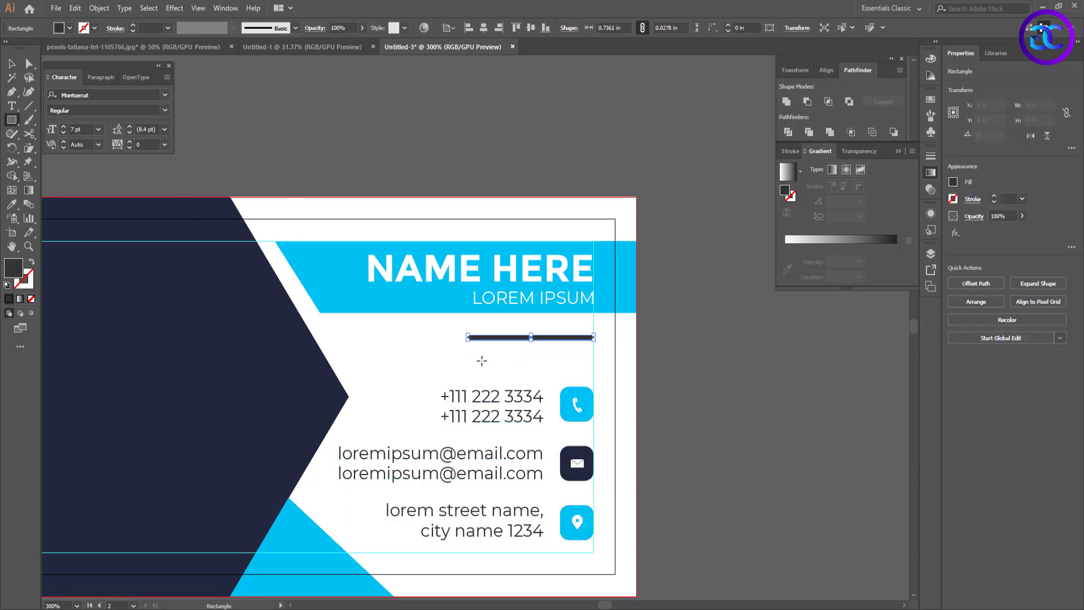
{"action": "key", "text": "i"}
{"action": "left_click", "coordinate": [481, 306]}
{"action": "key", "text": "v"}
{"action": "left_click", "coordinate": [441, 356]}
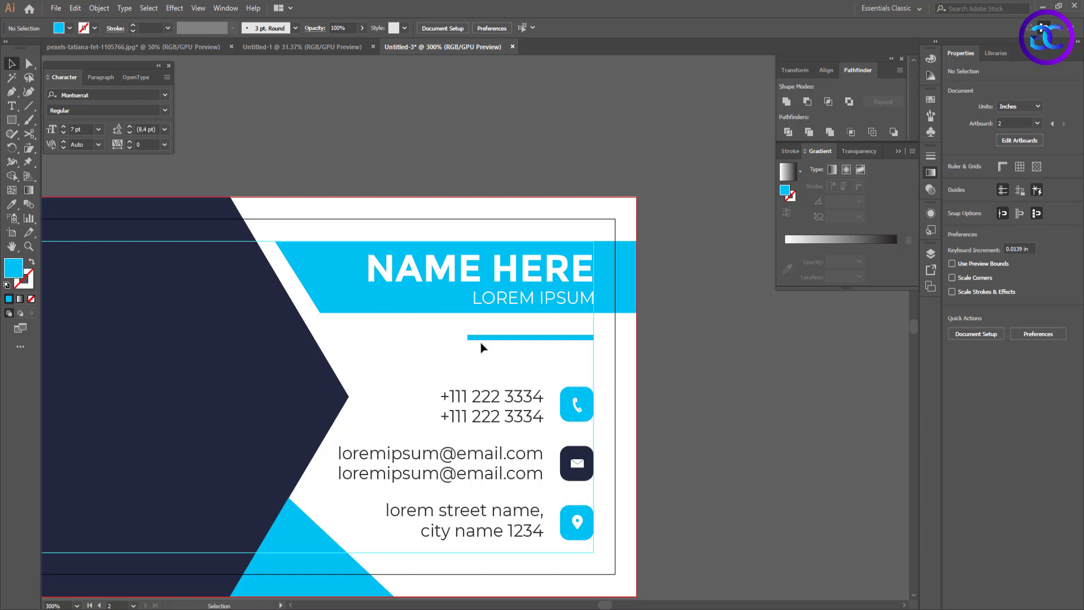
- Shorten the thin blue bar below the name banner from its left end and make it slightly thicker
{"action": "left_click", "coordinate": [479, 338]}
{"action": "scroll", "coordinate": [468, 342], "scroll_direction": "up", "scroll_amount": 6}
{"action": "left_click_drag", "start_coordinate": [452, 291], "coordinate": [615, 296]}
{"action": "scroll", "coordinate": [616, 387], "scroll_direction": "down", "scroll_amount": 4}
{"action": "left_click_drag", "start_coordinate": [718, 366], "coordinate": [719, 373]}
{"action": "left_click", "coordinate": [694, 415]}
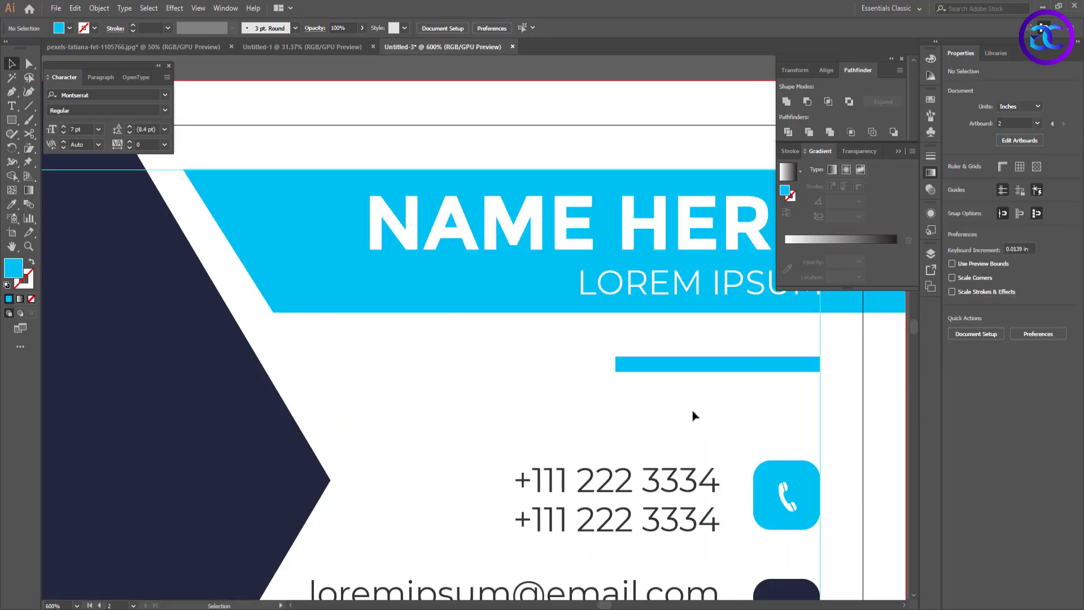
- Duplicate the logo and tagline group from the city photo card onto the navy area of the contact details card
{"action": "scroll", "coordinate": [692, 413], "scroll_direction": "down", "scroll_amount": 3}
{"action": "left_click_drag", "start_coordinate": [588, 424], "coordinate": [649, 394]}
{"action": "left_click_drag", "start_coordinate": [99, 400], "coordinate": [563, 400]}
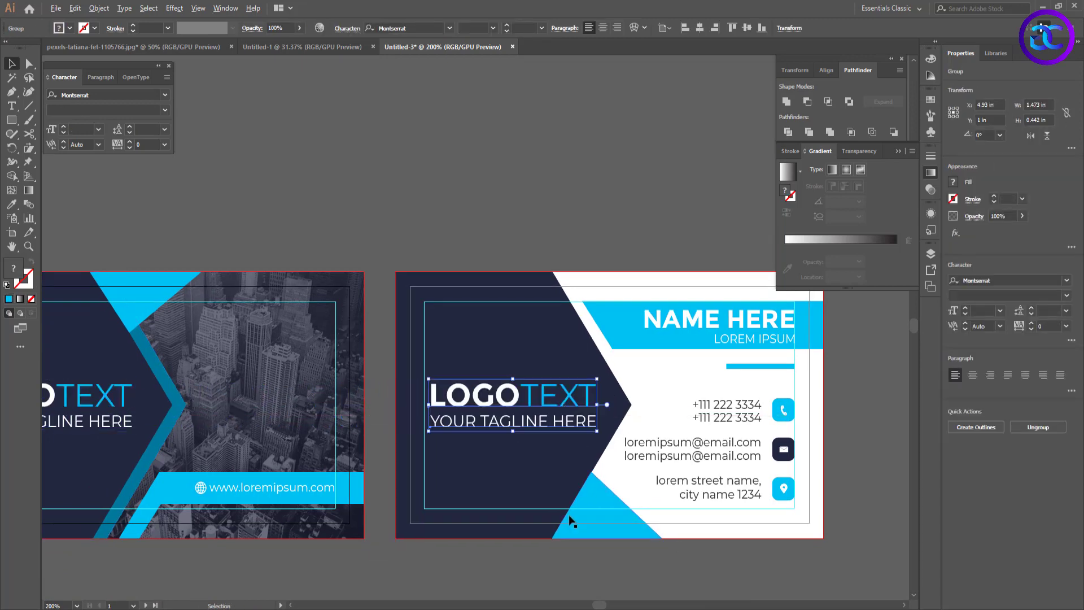
{"action": "scroll", "coordinate": [572, 517], "scroll_direction": "down", "scroll_amount": 3}
{"action": "scroll", "coordinate": [426, 307], "scroll_direction": "up", "scroll_amount": 3}
{"action": "left_click", "coordinate": [487, 262]}
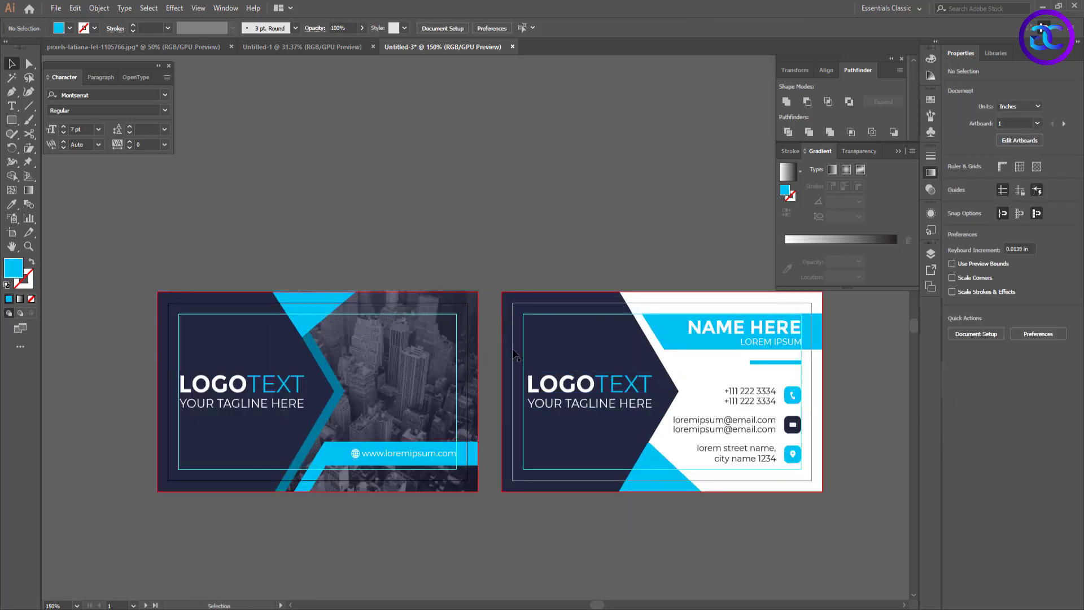
{"action": "key", "text": "F10"}
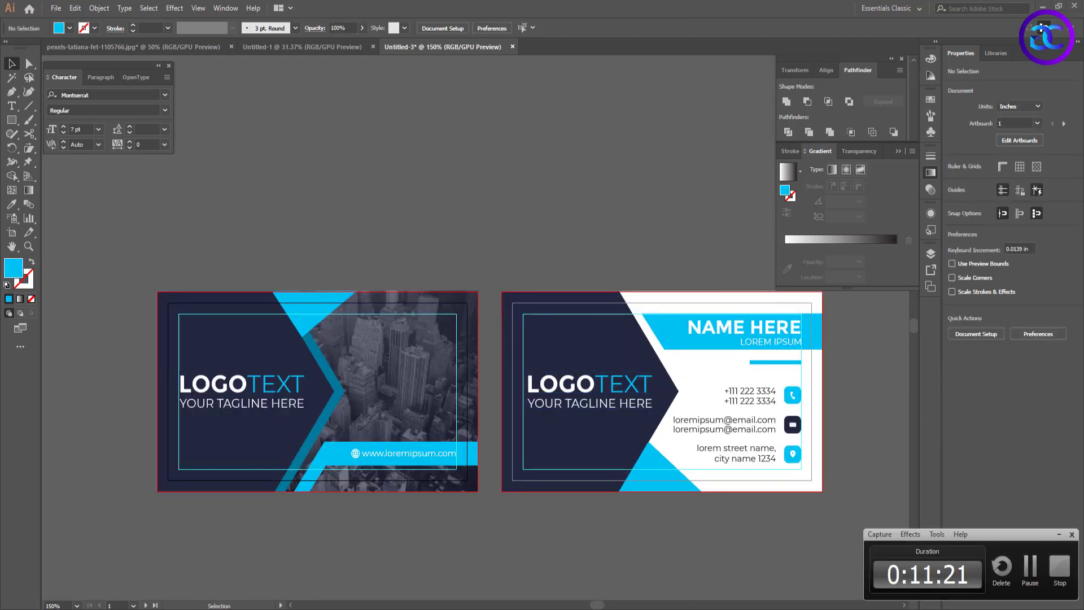
{"action": "left_click", "coordinate": [1059, 566]}
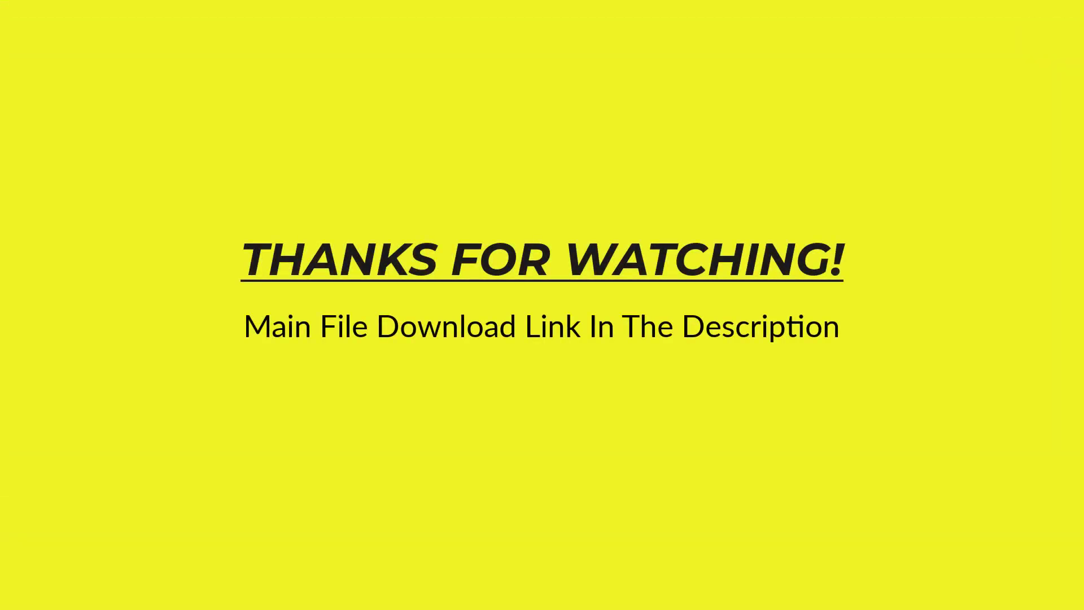